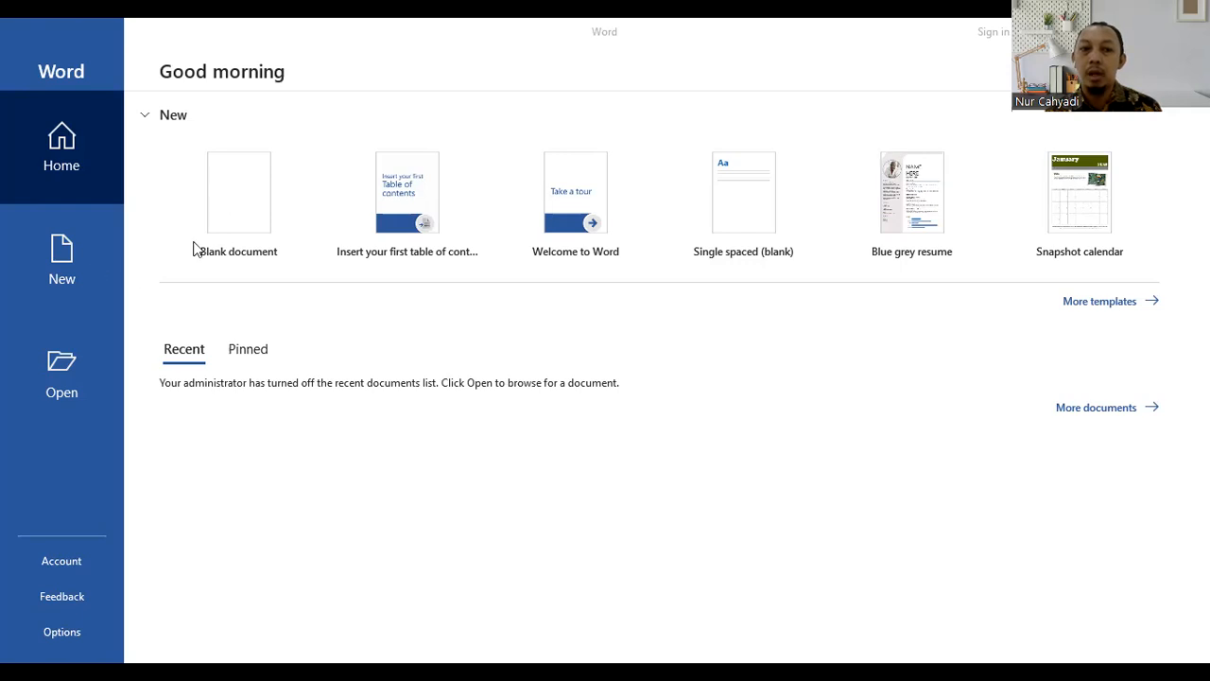
{"action": "left_click", "coordinate": [67, 257]}
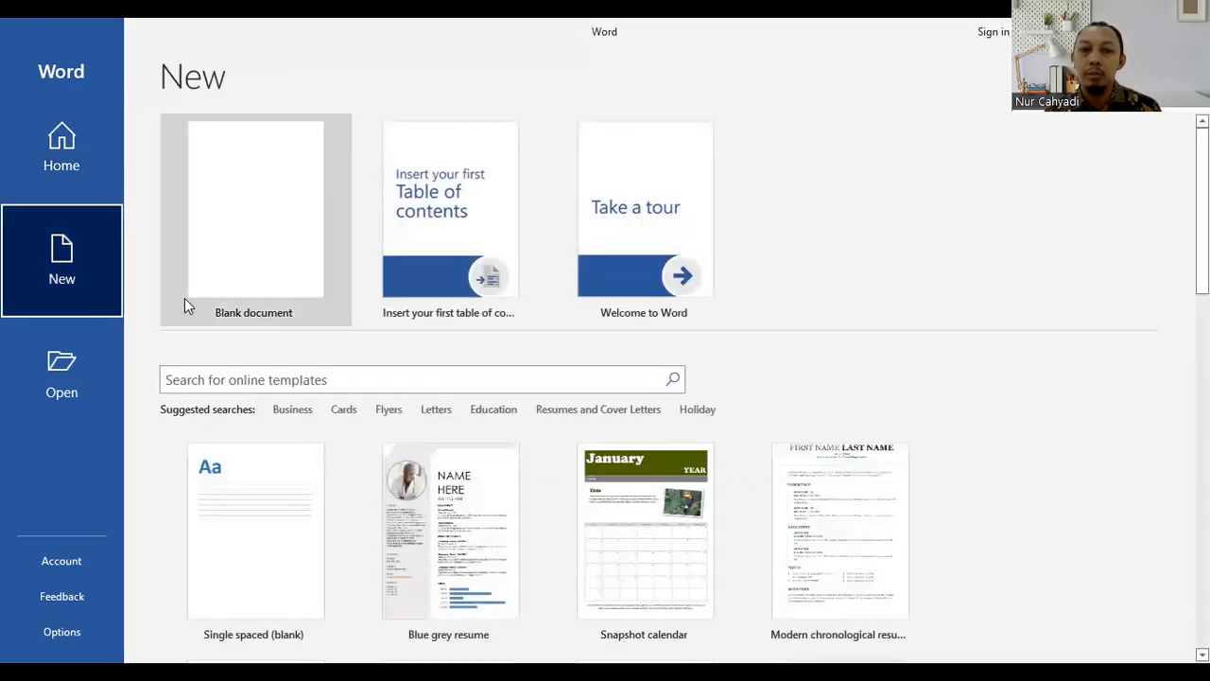
{"action": "left_click", "coordinate": [63, 367]}
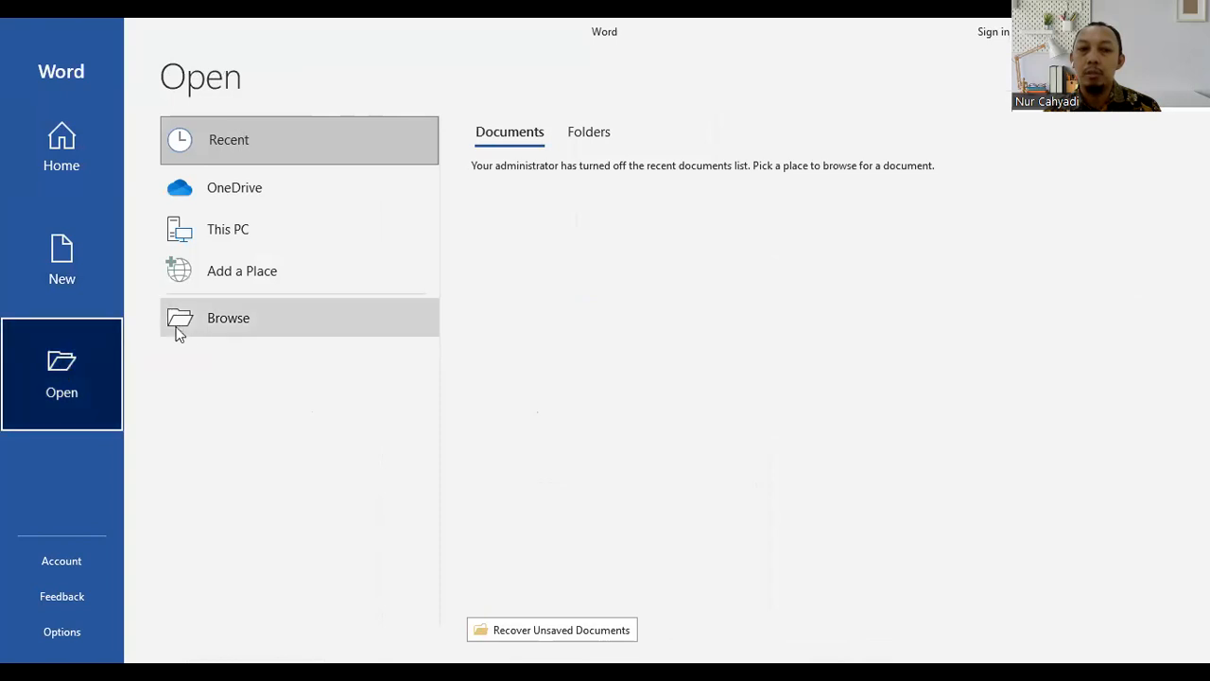
{"action": "left_click", "coordinate": [209, 324]}
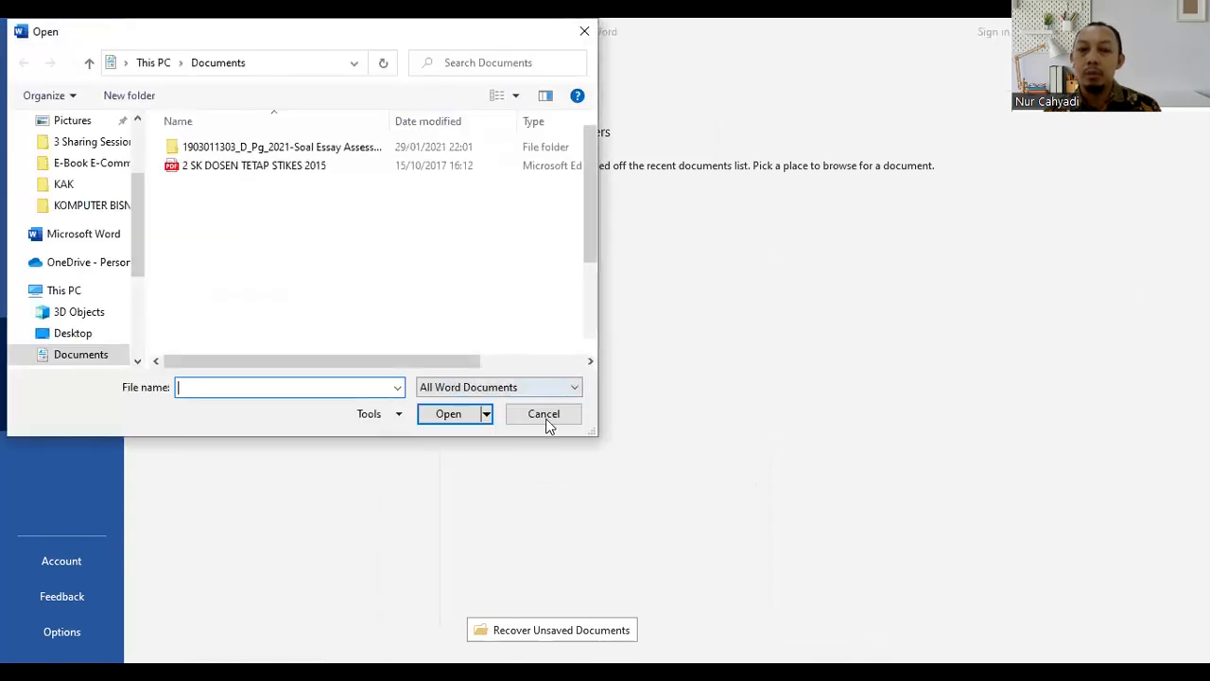
{"action": "left_click", "coordinate": [550, 417]}
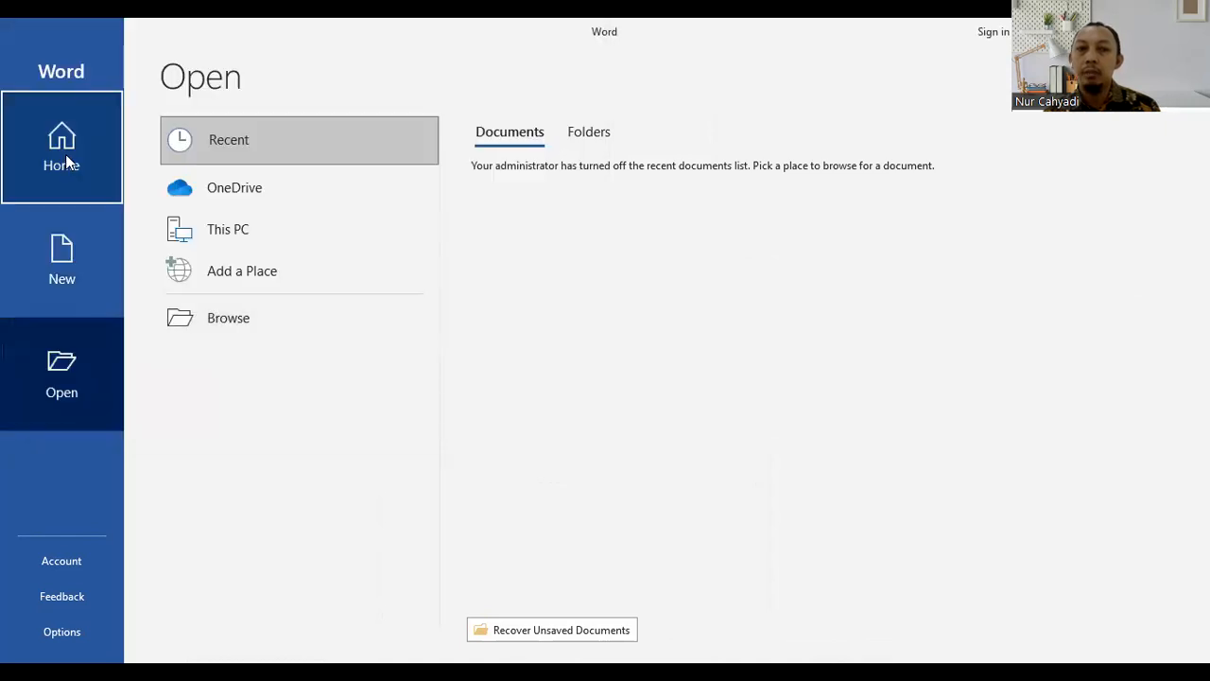
{"action": "left_click", "coordinate": [72, 165]}
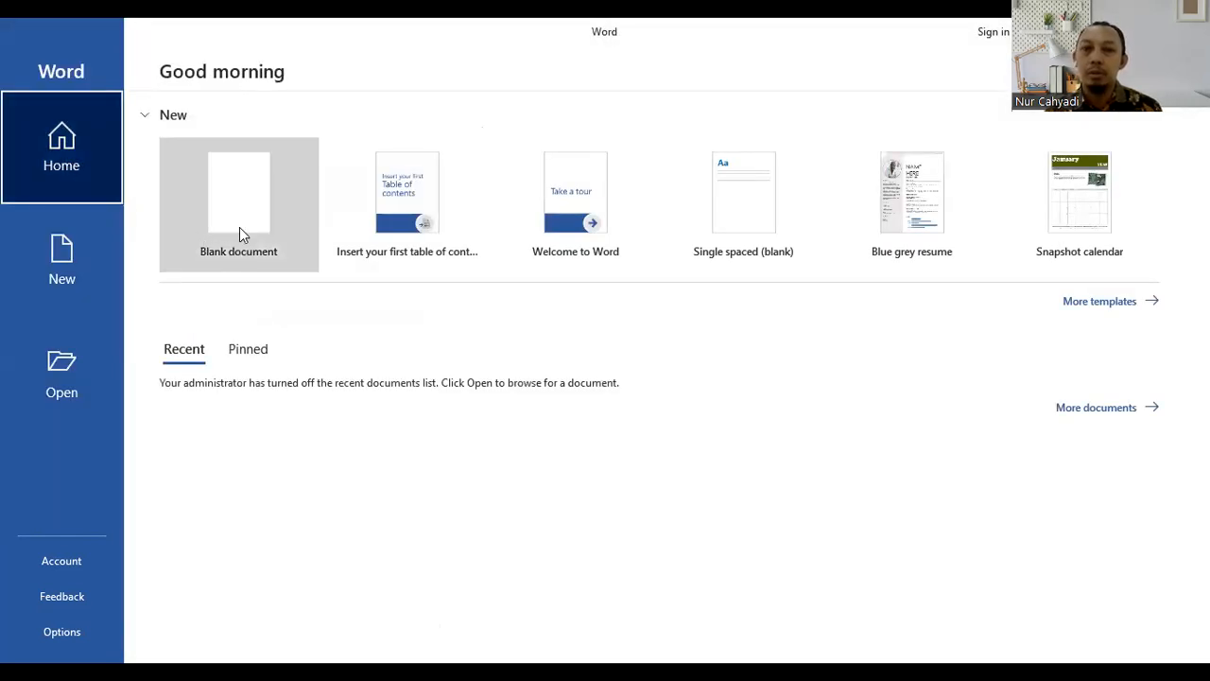
Create a blank document and show the white space above the page.
{"action": "left_click", "coordinate": [246, 202]}
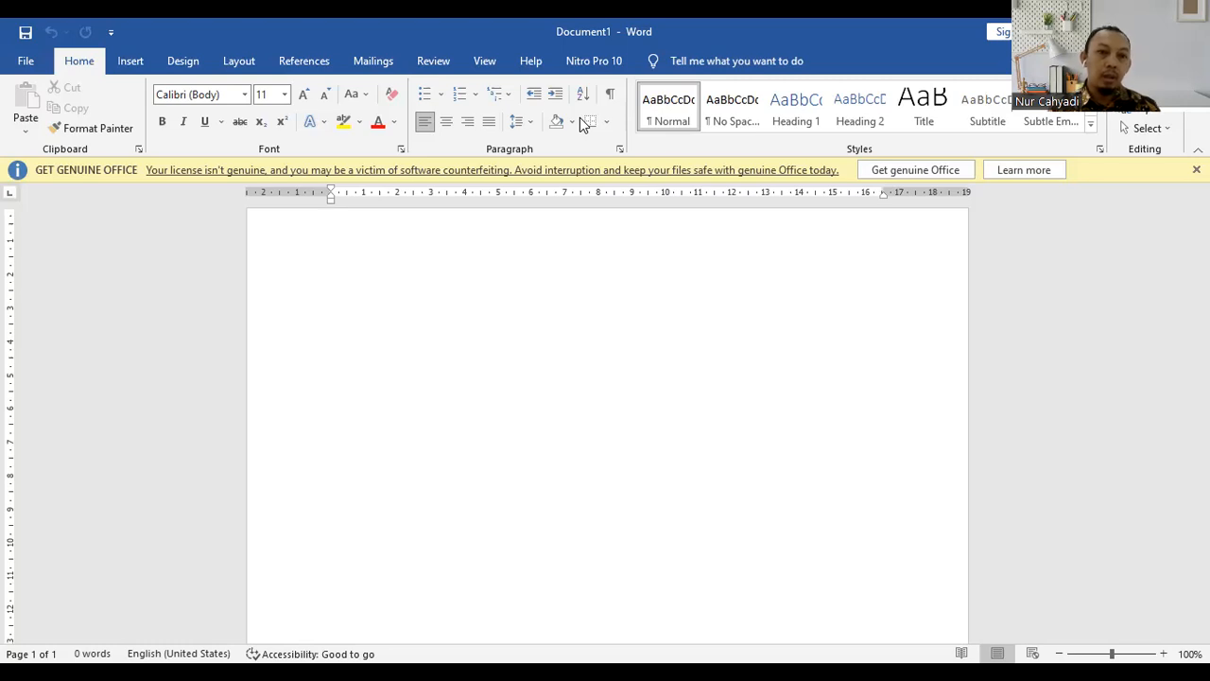
{"action": "double_click", "coordinate": [423, 208]}
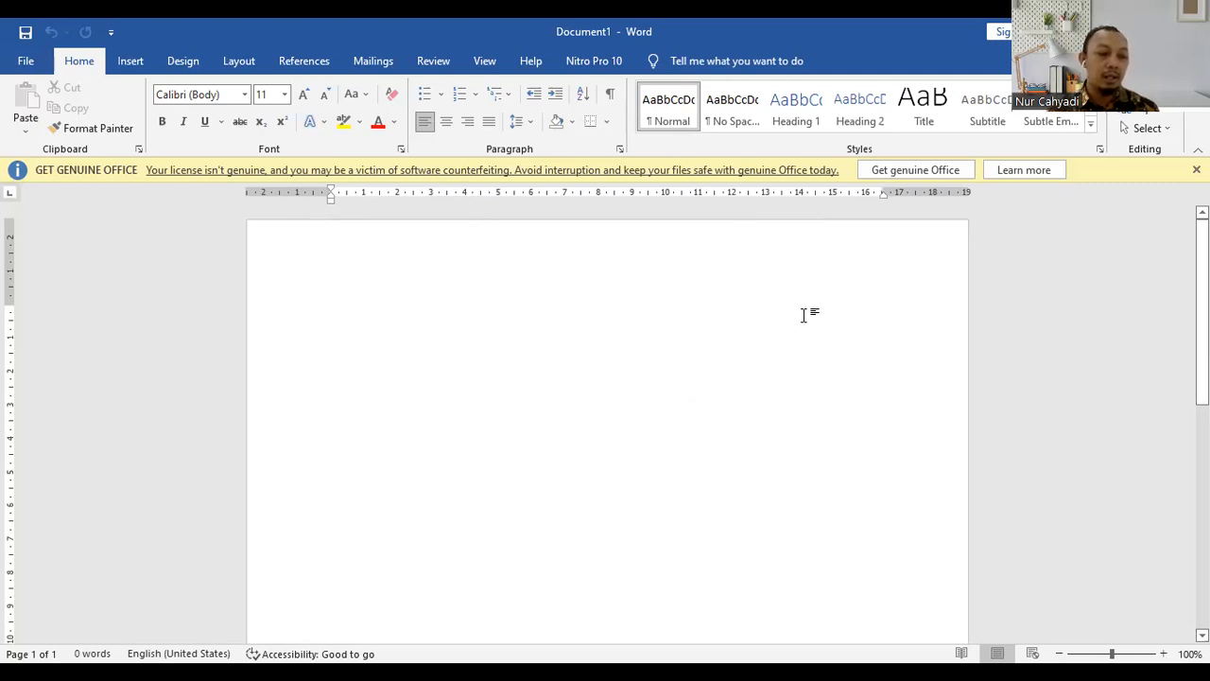
Open the page setup settings and set the top and left margins to 4 cm.
{"action": "left_click", "coordinate": [240, 62]}
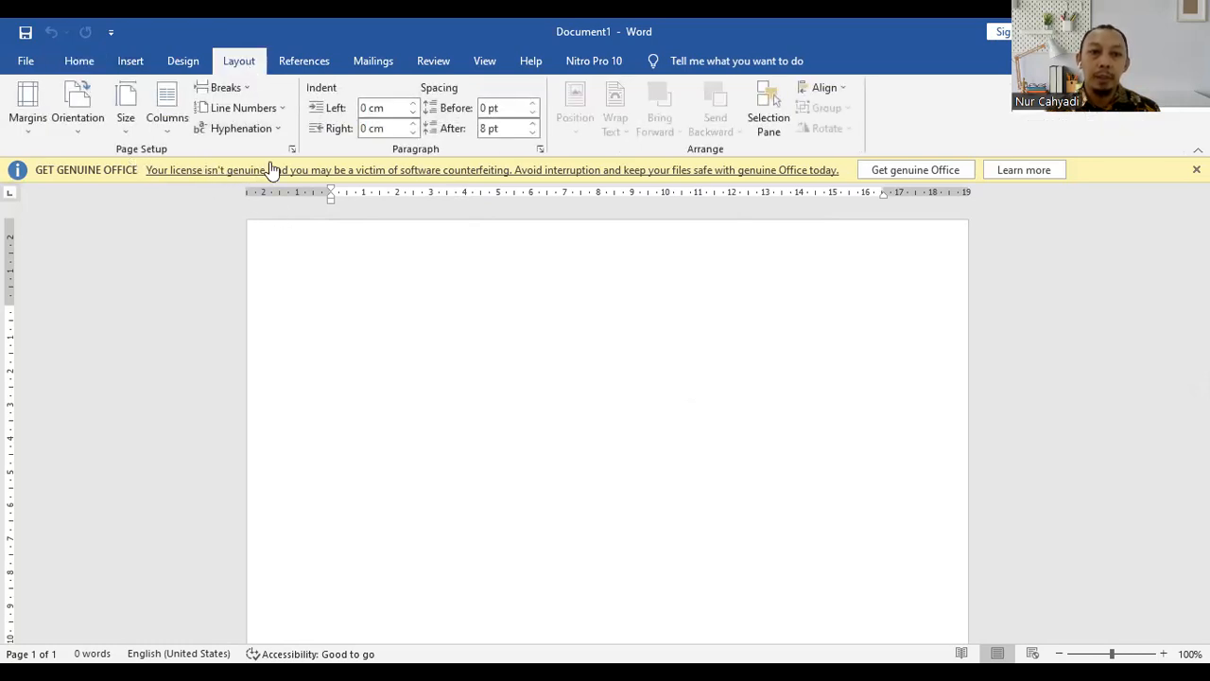
{"action": "left_click", "coordinate": [292, 150]}
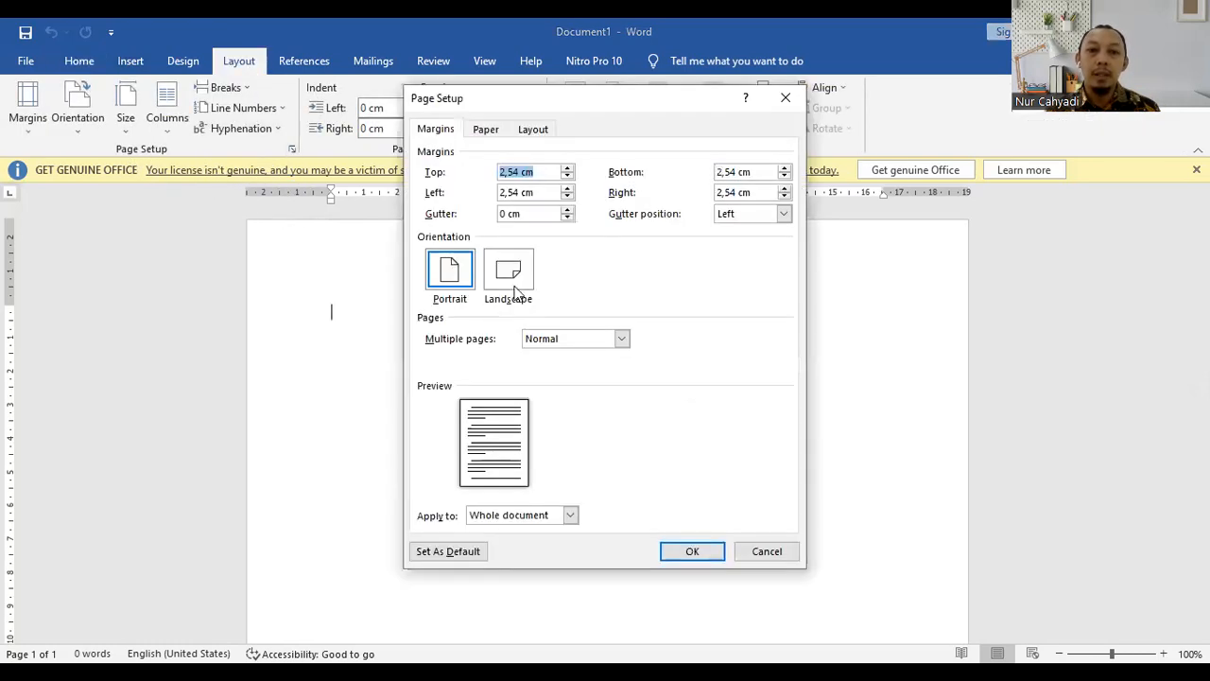
{"action": "left_click", "coordinate": [438, 130]}
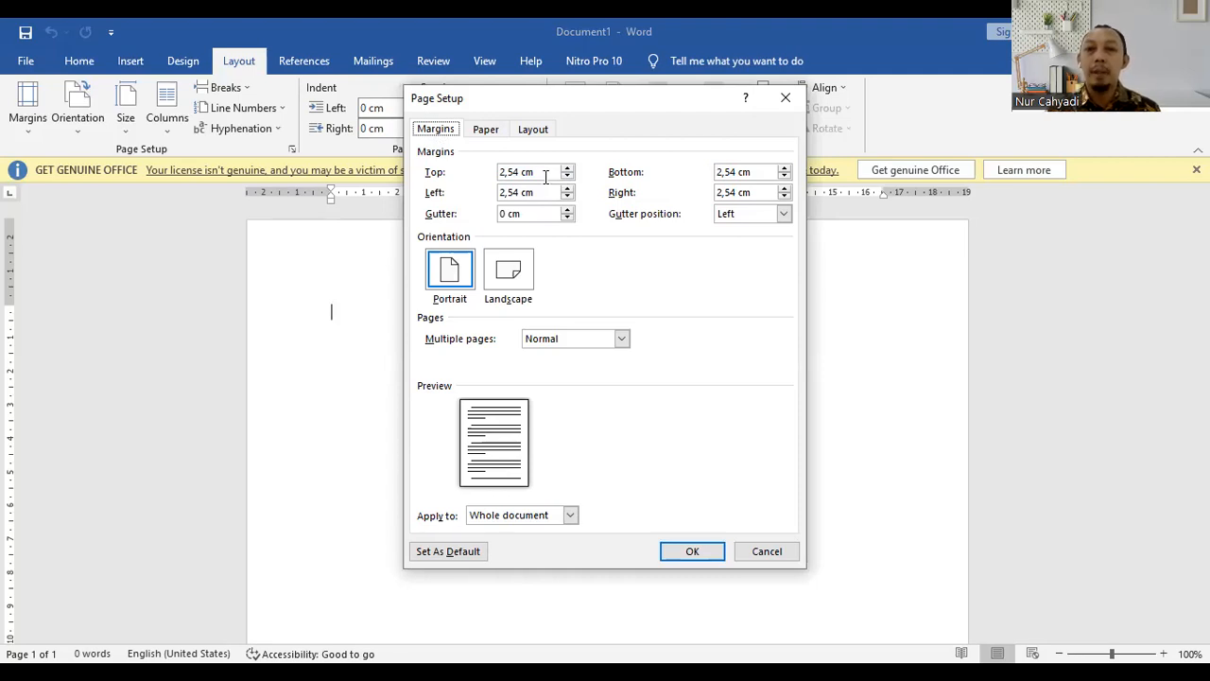
{"action": "left_click_drag", "start_coordinate": [545, 177], "coordinate": [444, 168]}
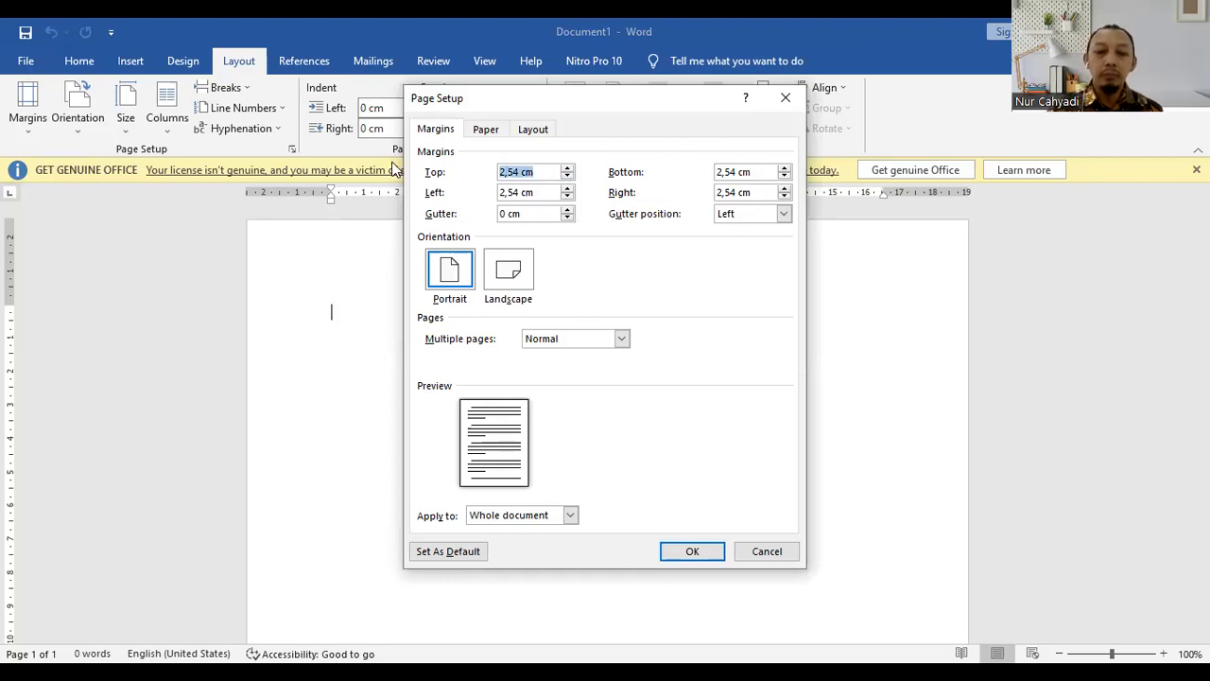
{"action": "type", "text": "4"}
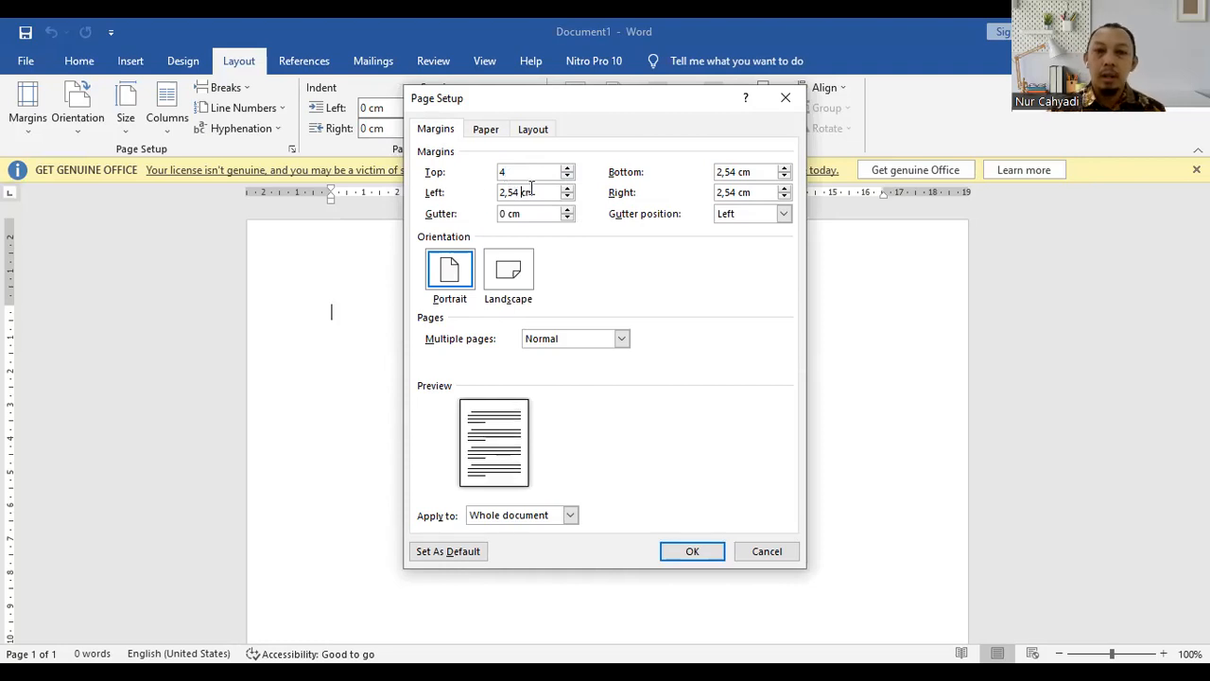
{"action": "left_click_drag", "start_coordinate": [541, 191], "coordinate": [382, 195]}
{"action": "type", "text": "4"}
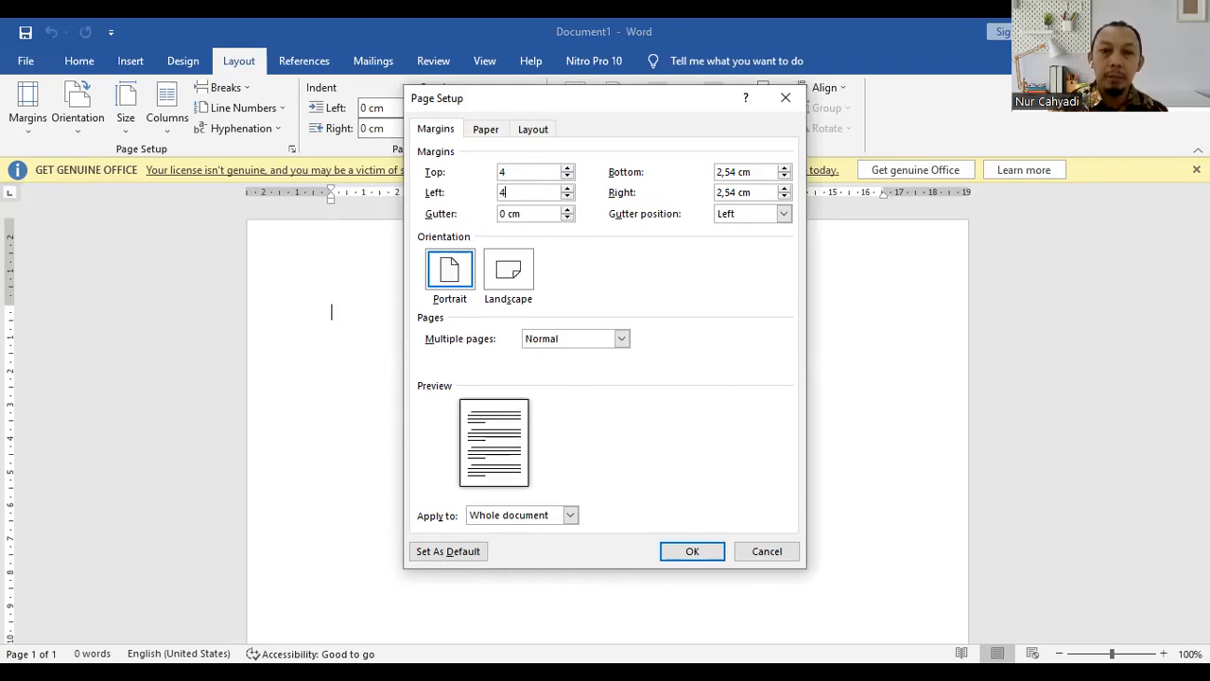
Set the bottom and right margins to 3 cm, keep portrait orientation, and apply the page setup.
{"action": "left_click", "coordinate": [733, 170]}
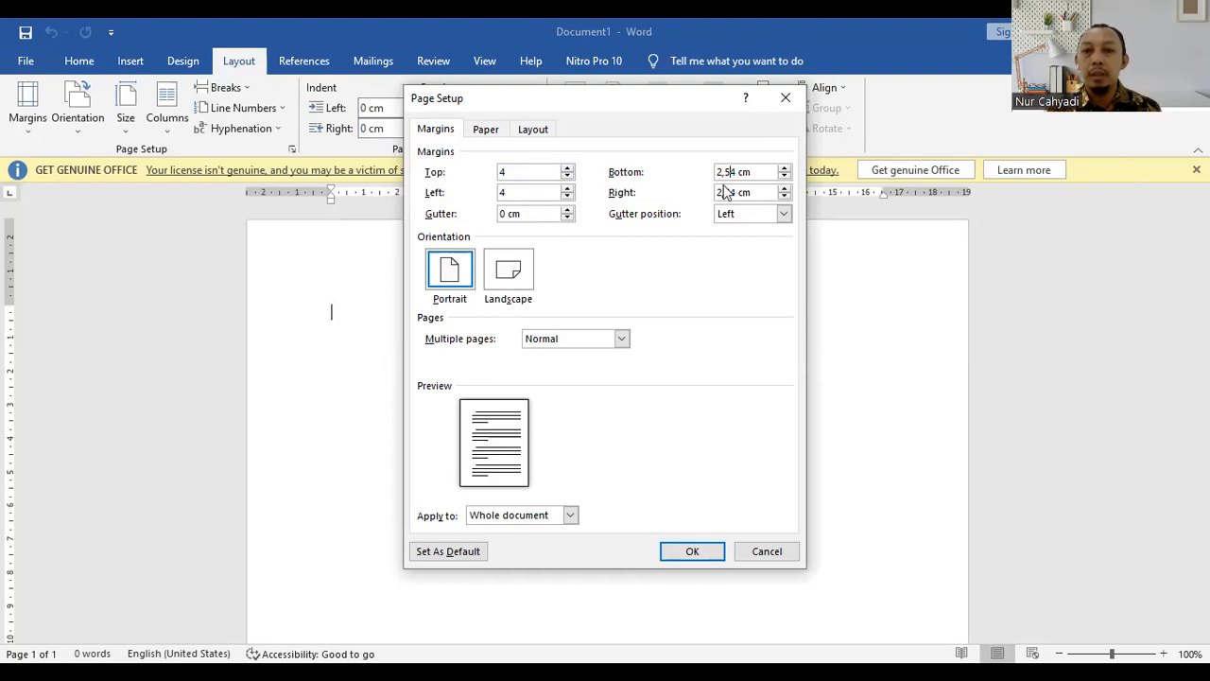
{"action": "left_click_drag", "start_coordinate": [754, 172], "coordinate": [667, 180]}
{"action": "type", "text": "3"}
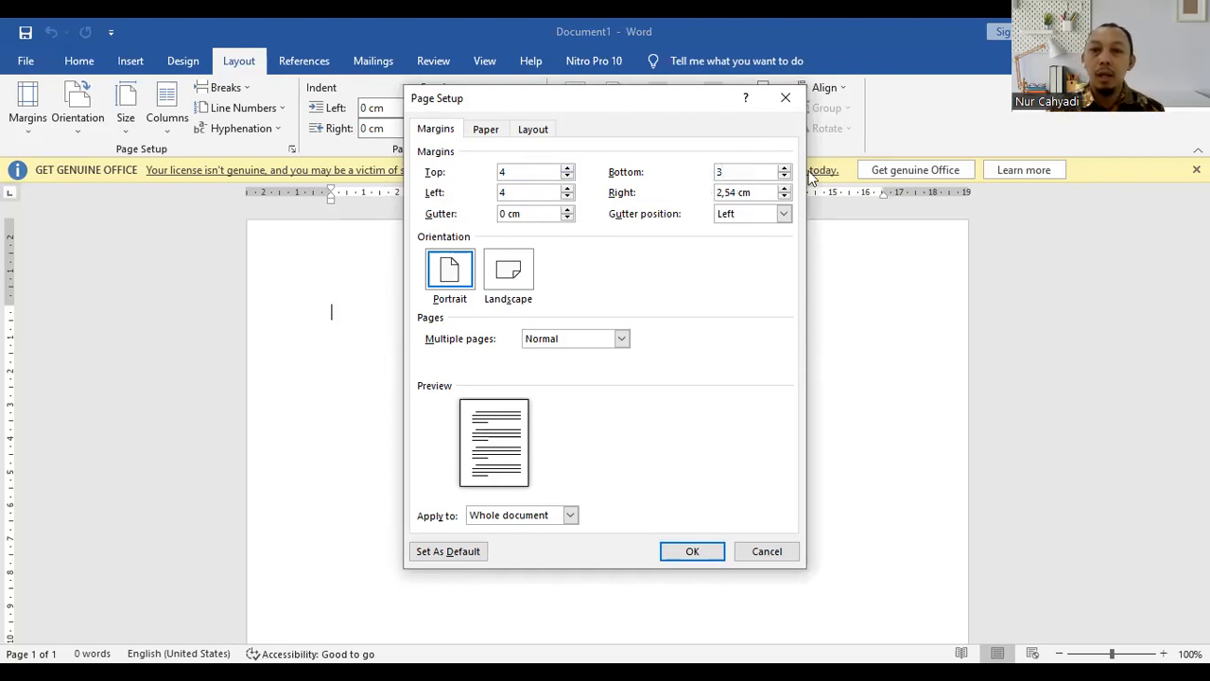
{"action": "left_click_drag", "start_coordinate": [753, 192], "coordinate": [697, 190]}
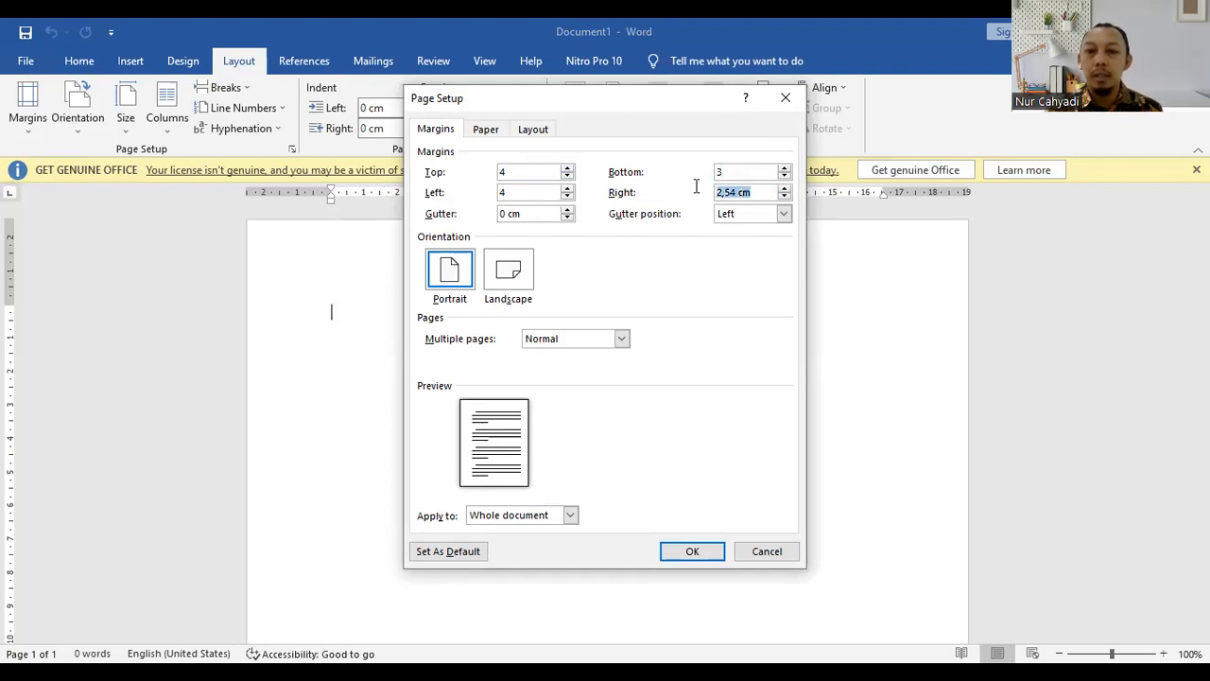
{"action": "type", "text": "3"}
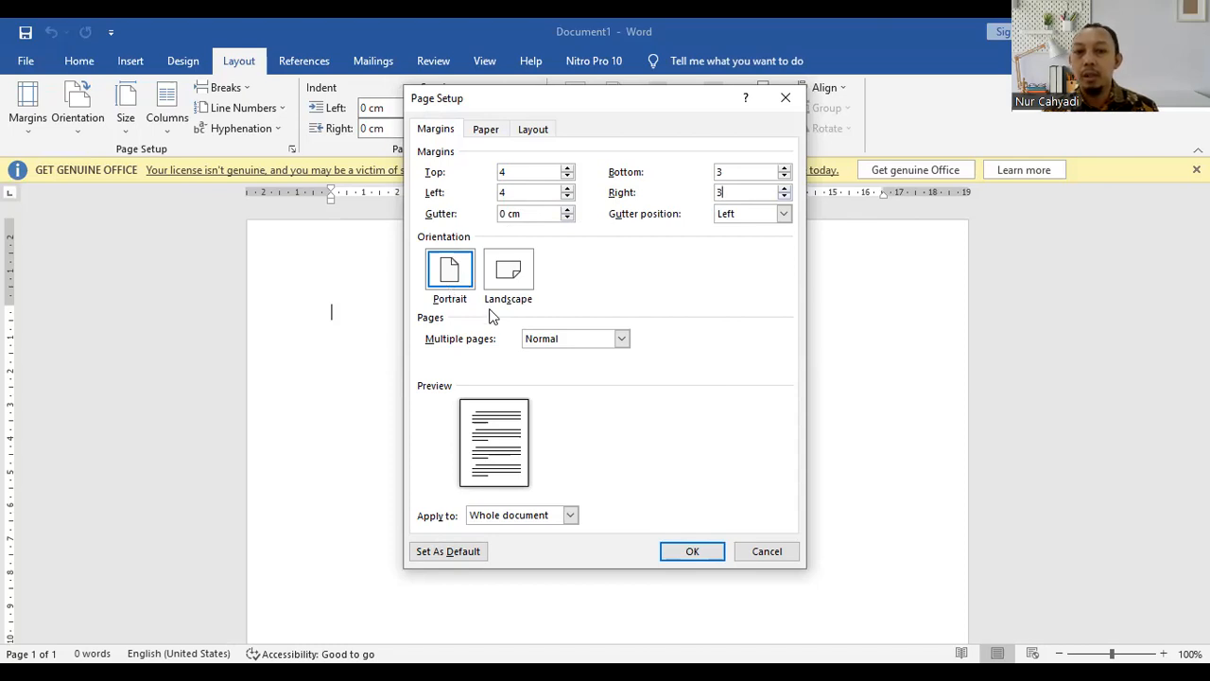
{"action": "left_click", "coordinate": [452, 276]}
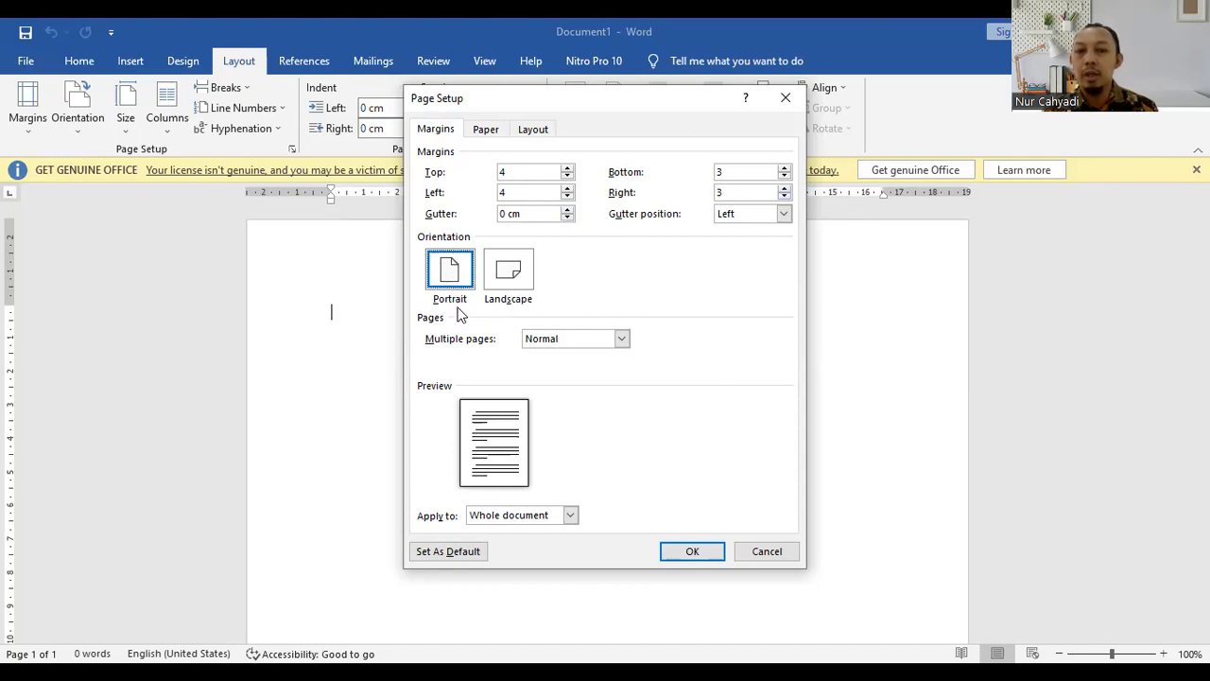
{"action": "left_click", "coordinate": [684, 549]}
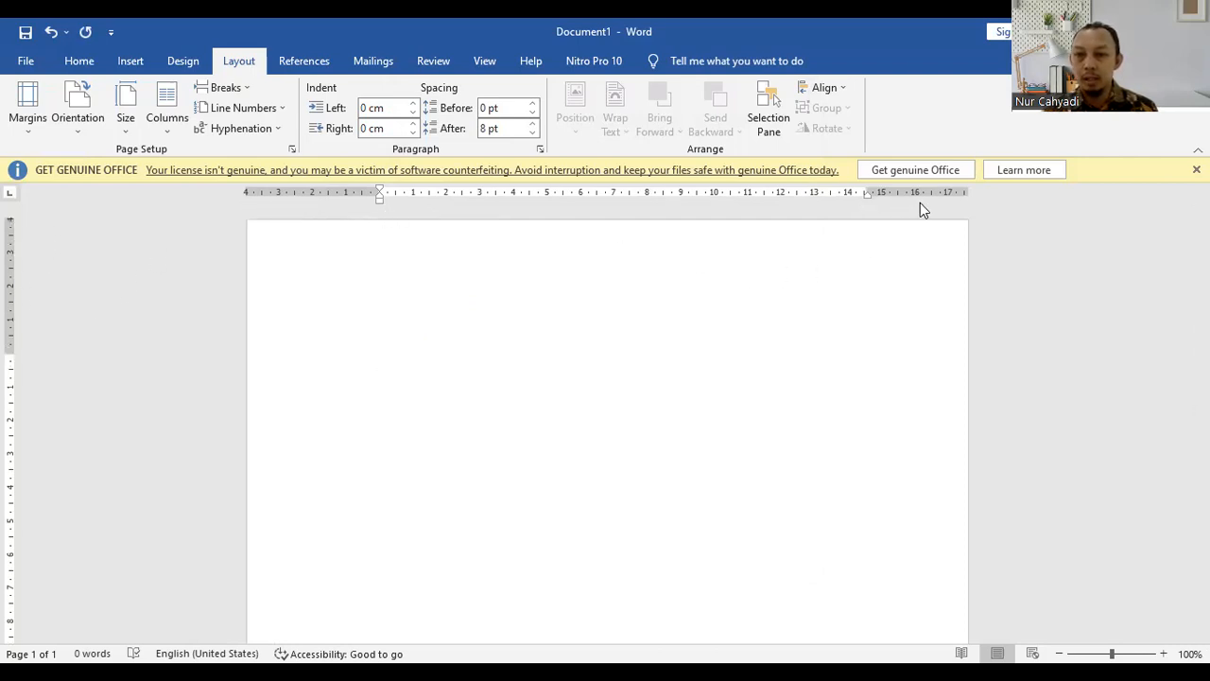
{"action": "scroll", "coordinate": [104, 558], "scroll_direction": "down", "scroll_amount": 3}
{"action": "scroll", "coordinate": [99, 558], "scroll_direction": "down", "scroll_amount": 5}
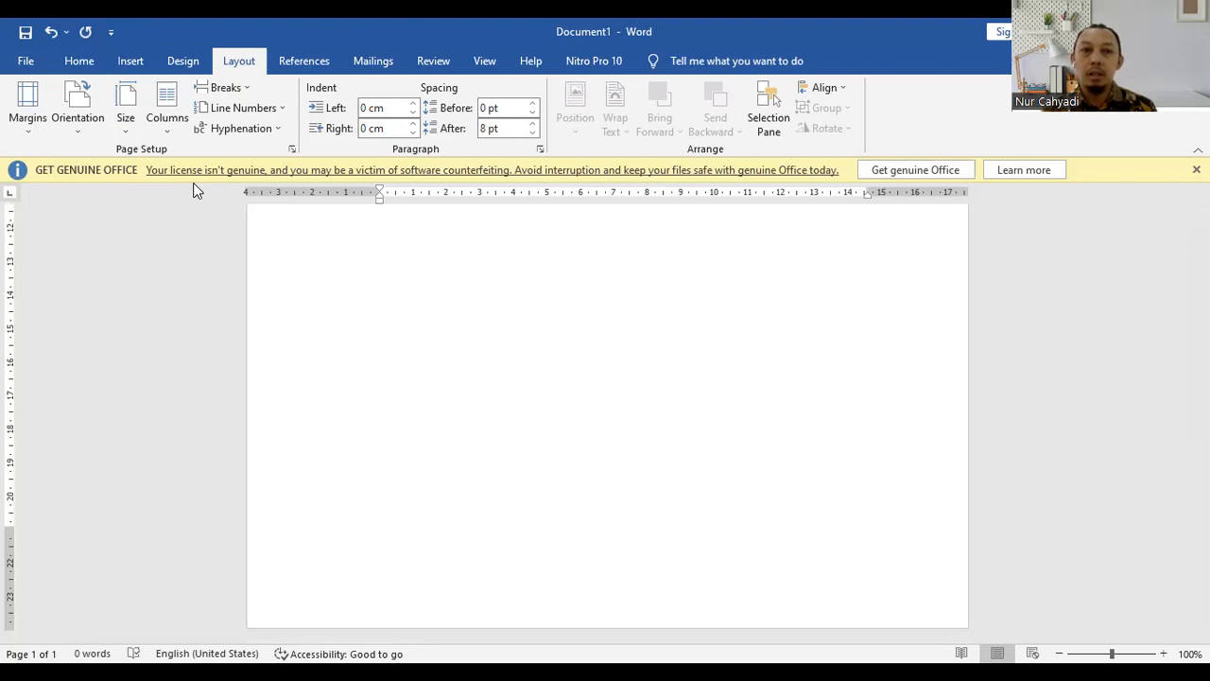
Examine the measurement unit choices in the advanced display options, and close the options without changing anything.
{"action": "left_click", "coordinate": [23, 61]}
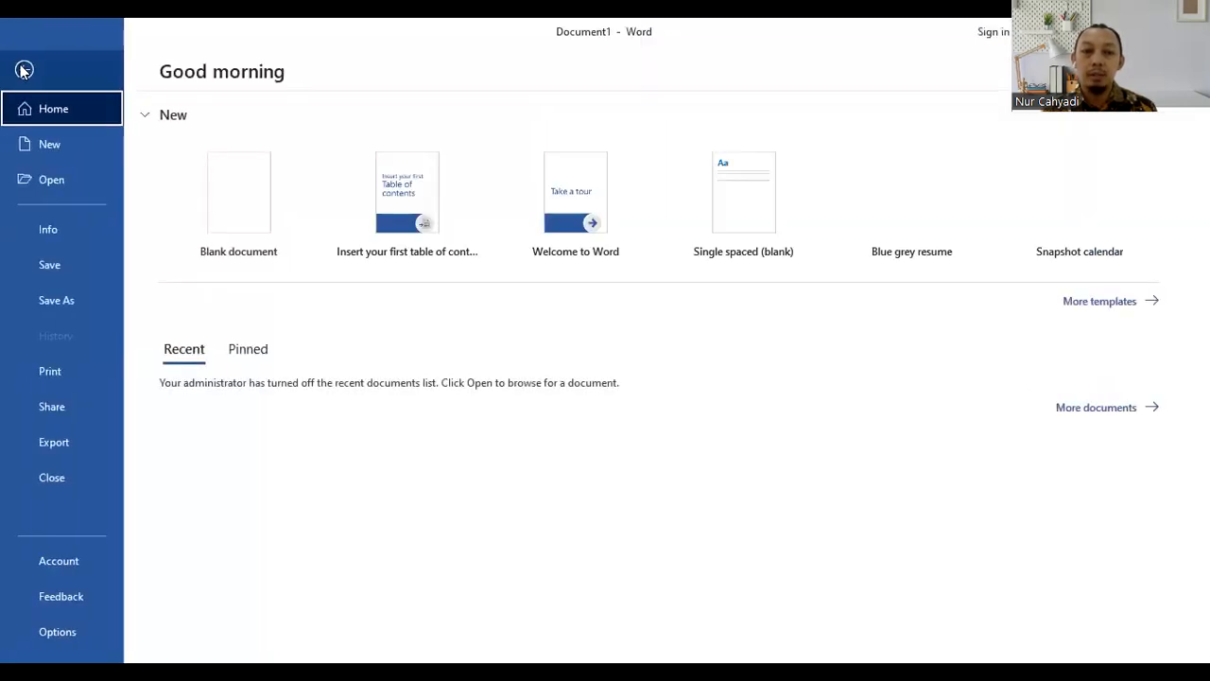
{"action": "left_click", "coordinate": [66, 641]}
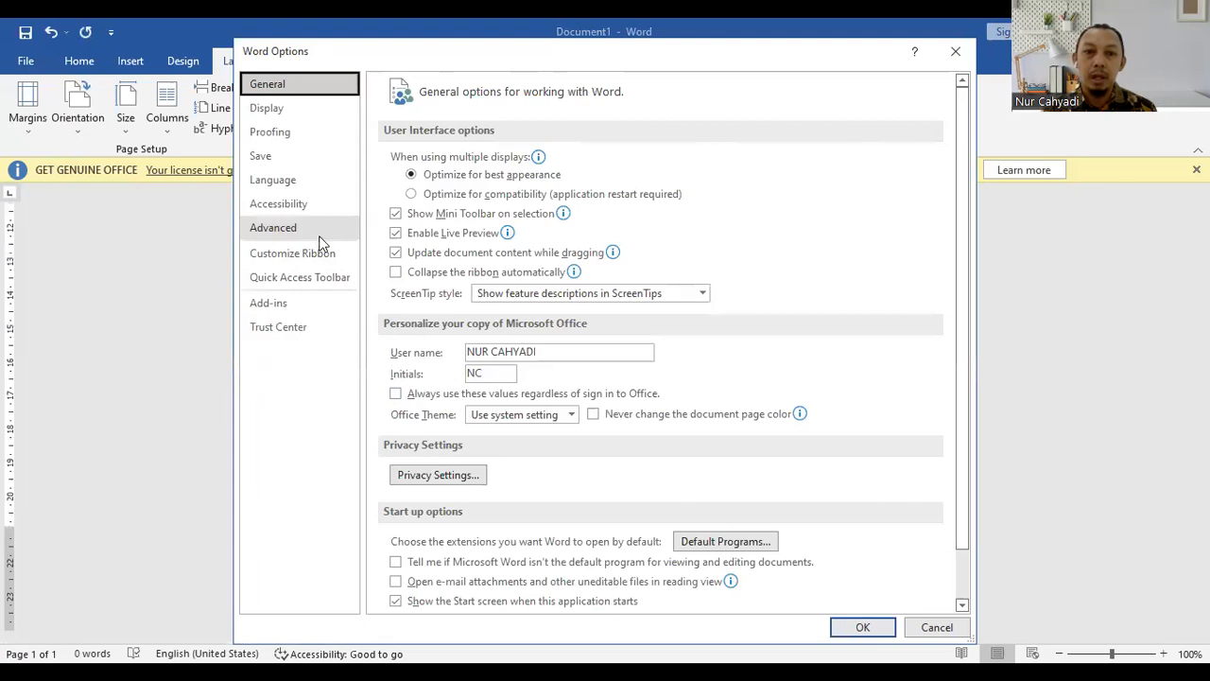
{"action": "left_click", "coordinate": [271, 109]}
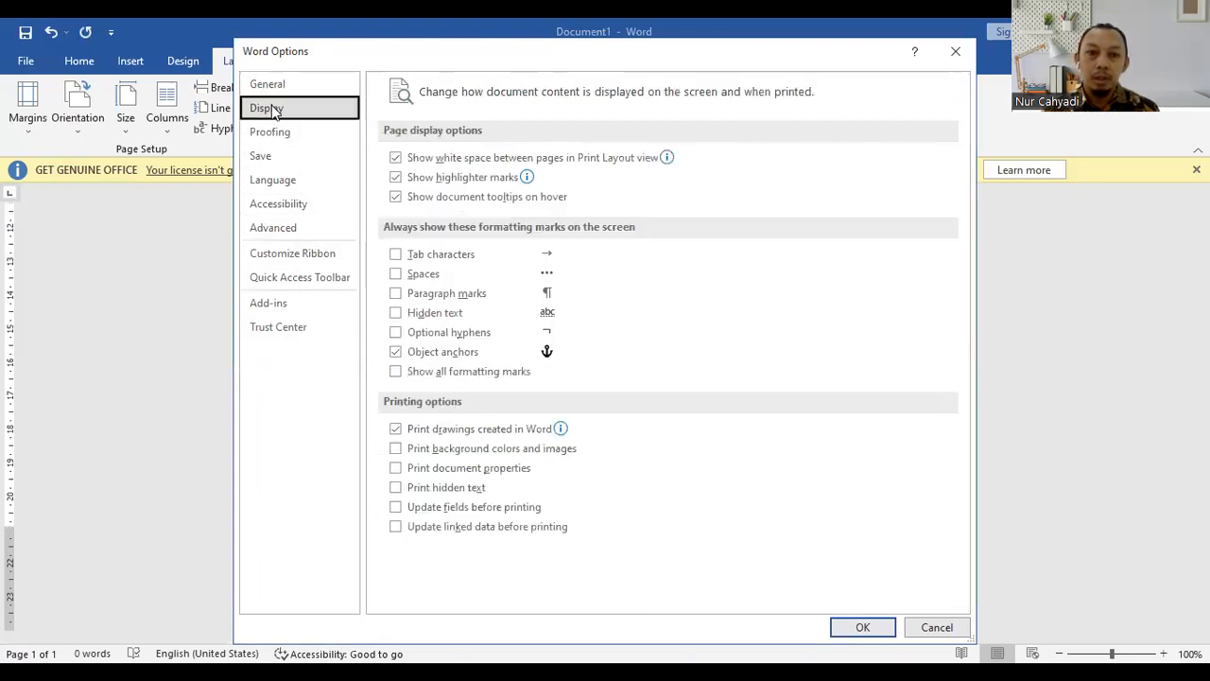
{"action": "left_click", "coordinate": [299, 229]}
{"action": "scroll", "coordinate": [538, 303], "scroll_direction": "down", "scroll_amount": 6}
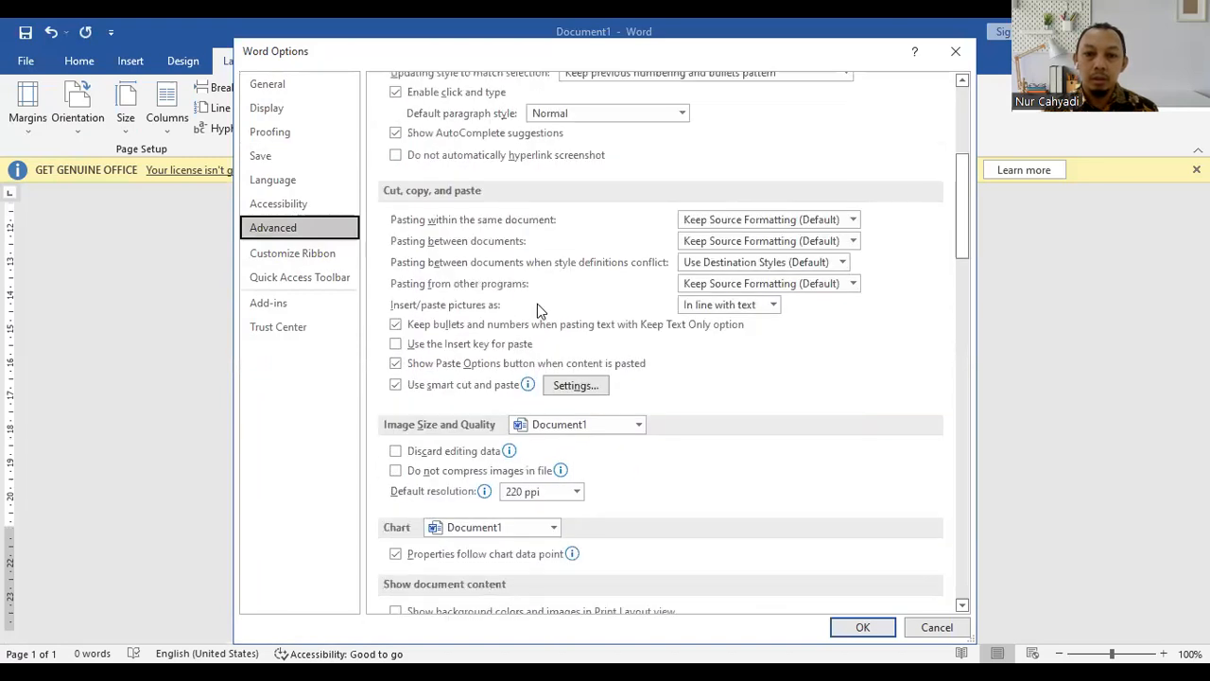
{"action": "scroll", "coordinate": [537, 304], "scroll_direction": "down", "scroll_amount": 3}
{"action": "scroll", "coordinate": [537, 303], "scroll_direction": "down", "scroll_amount": 5}
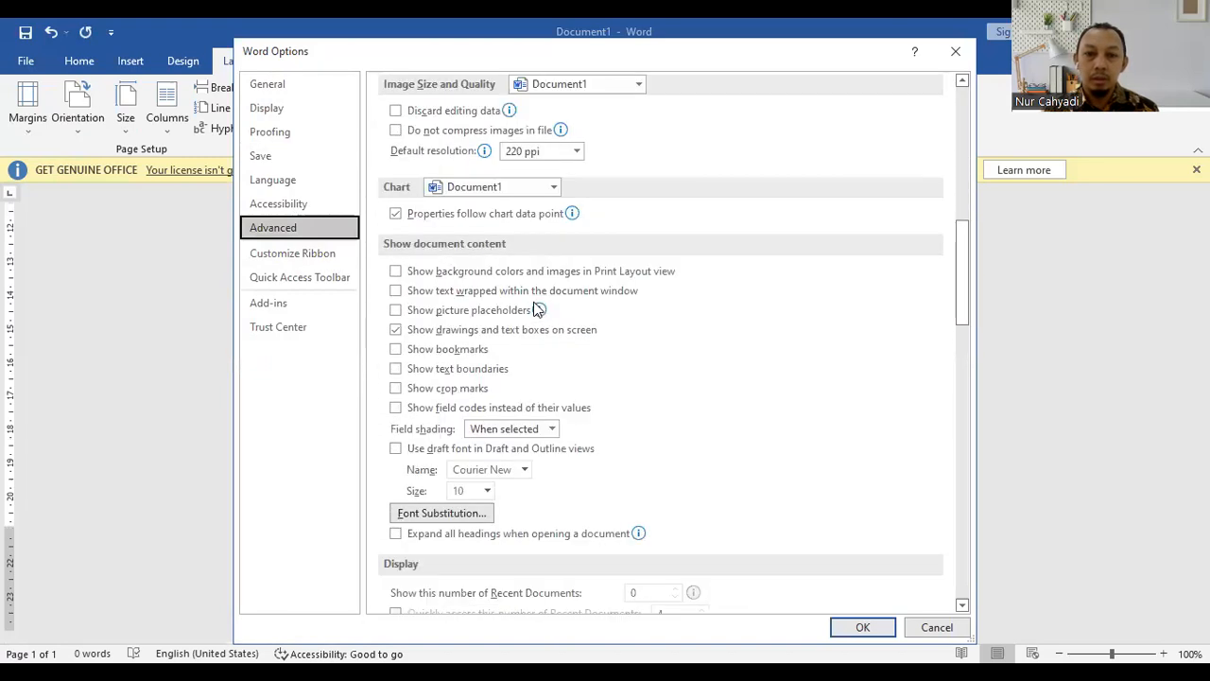
{"action": "scroll", "coordinate": [533, 300], "scroll_direction": "down", "scroll_amount": 5}
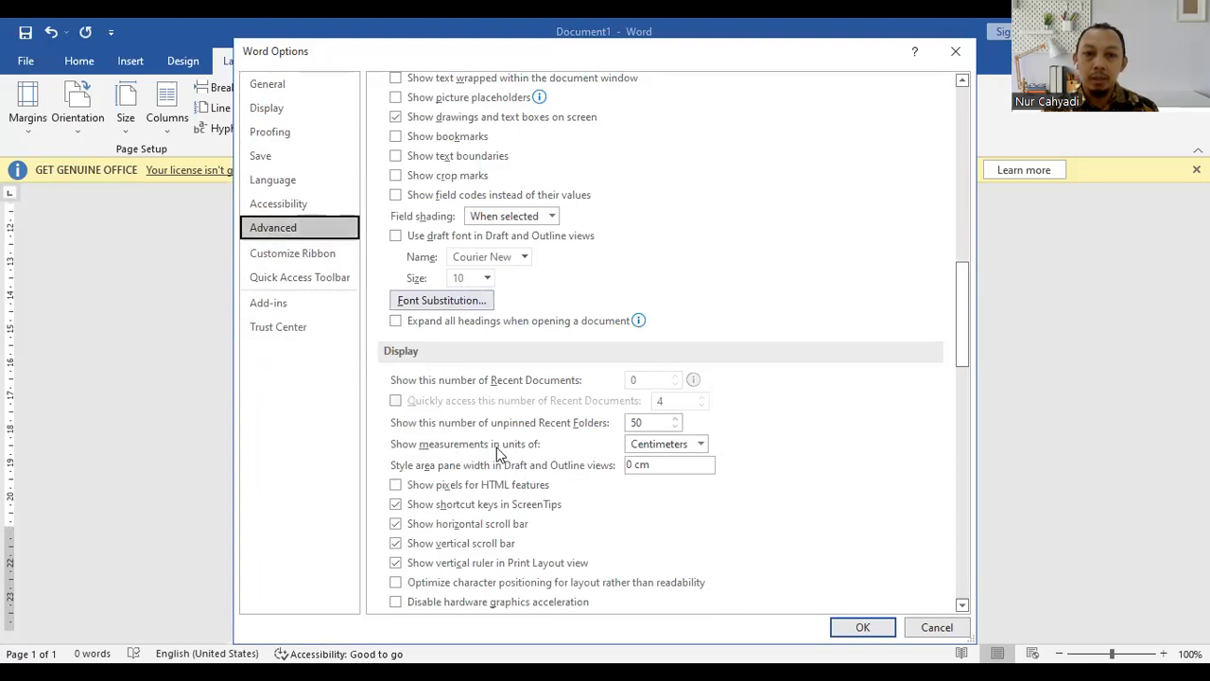
{"action": "left_click", "coordinate": [659, 452]}
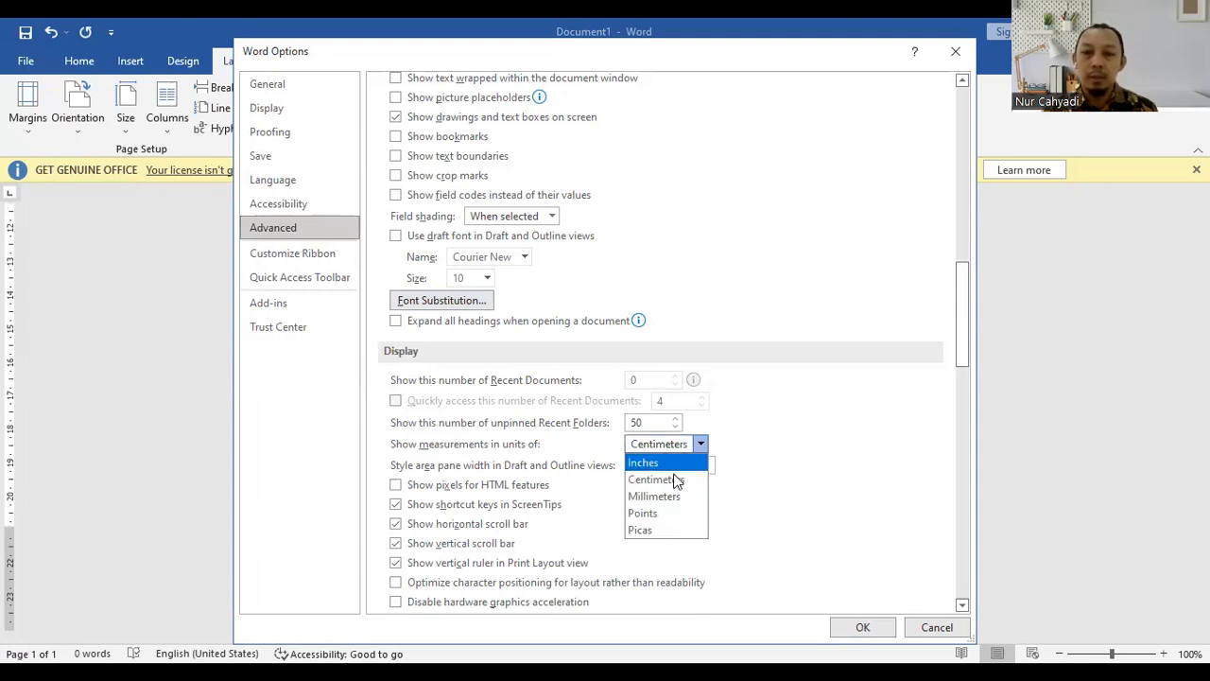
{"action": "left_click", "coordinate": [759, 350]}
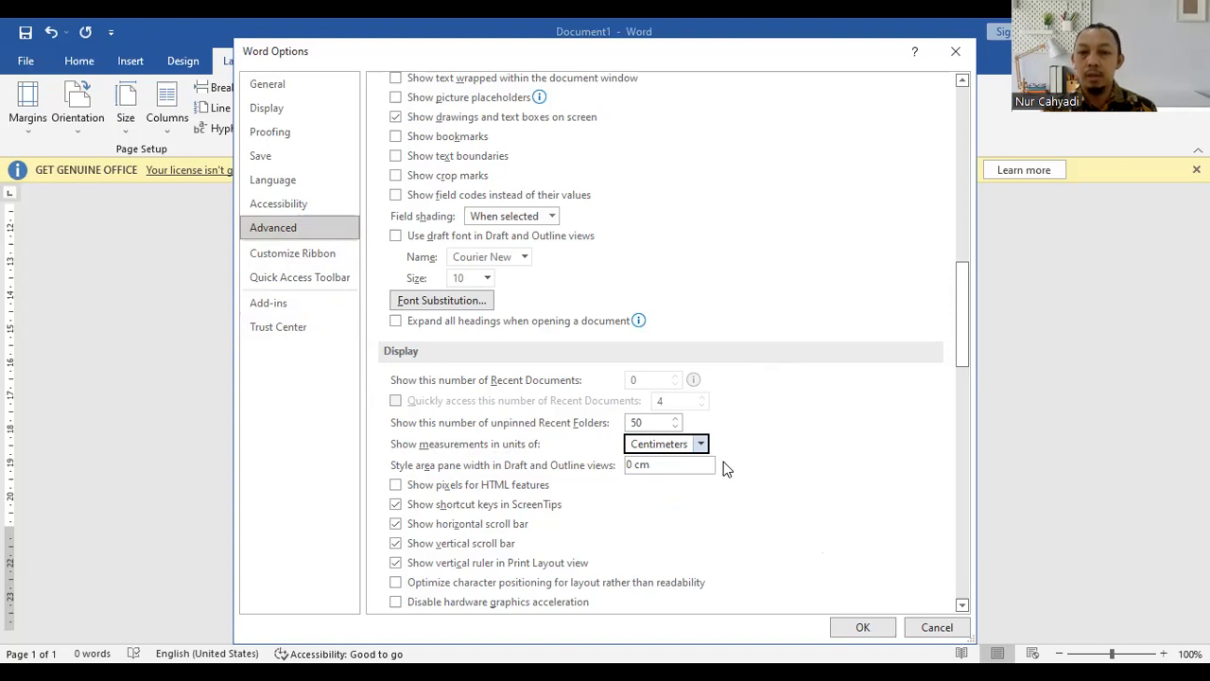
{"action": "left_click", "coordinate": [936, 627]}
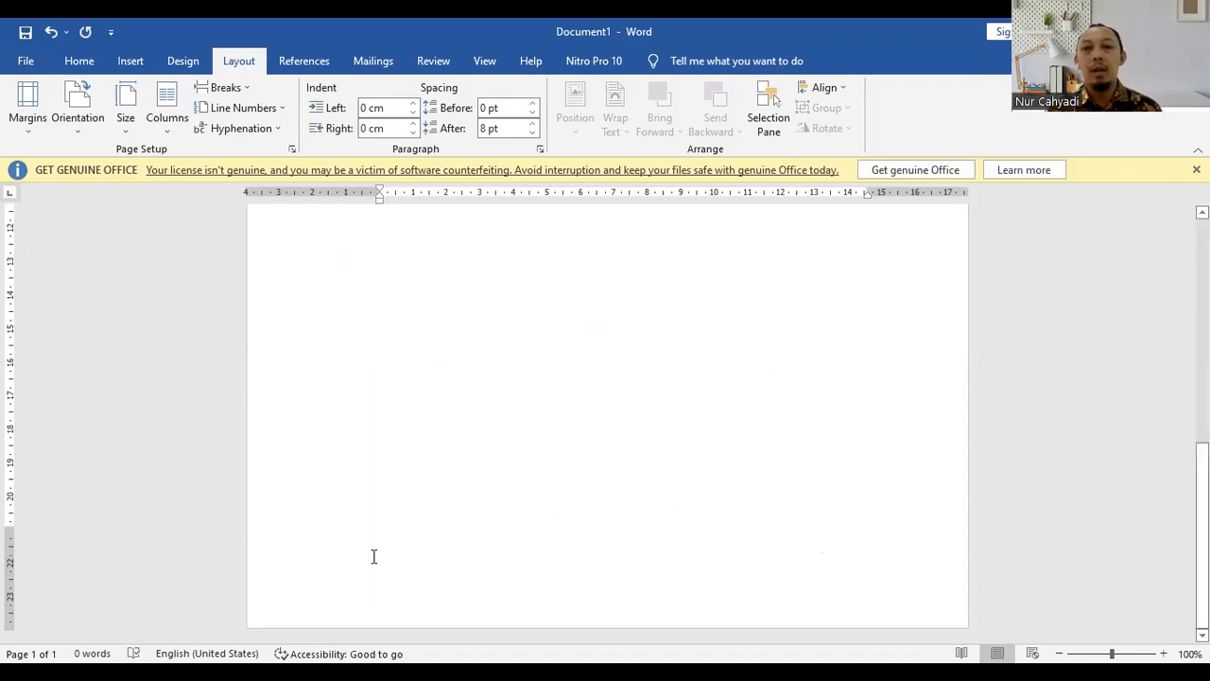
Examine the templates offered for a new document, from the resumes and cover letters to the brochures, calendars and reports.
{"action": "left_click", "coordinate": [27, 63]}
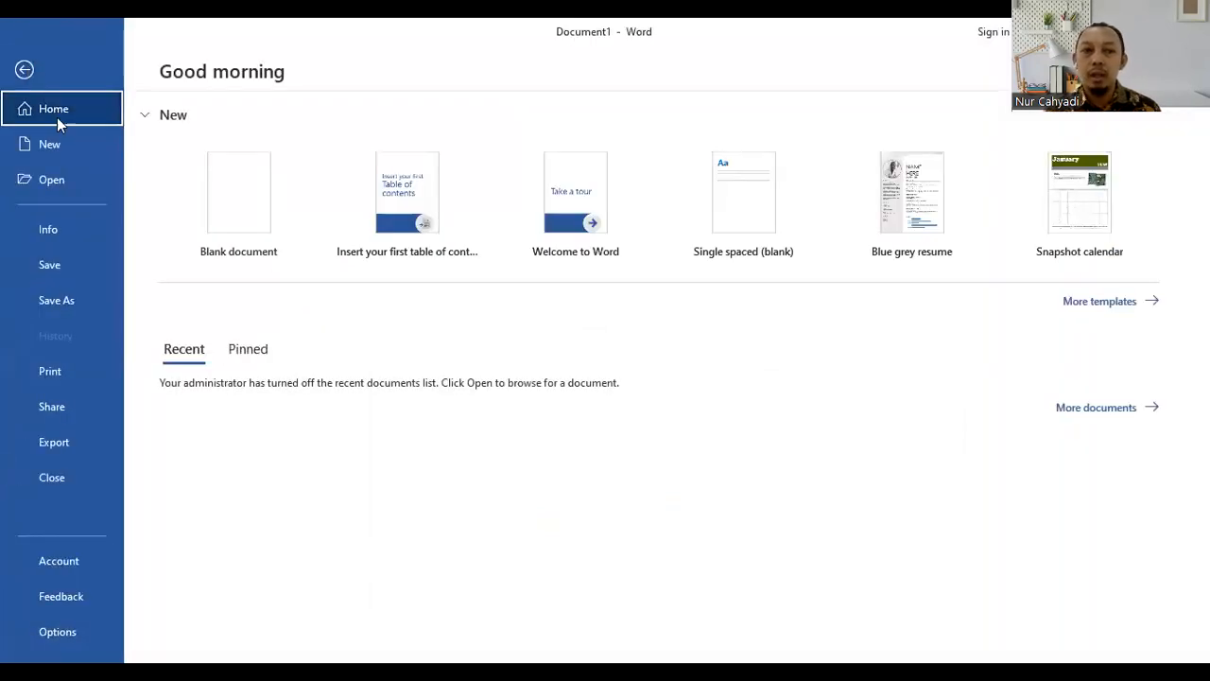
{"action": "left_click", "coordinate": [57, 150]}
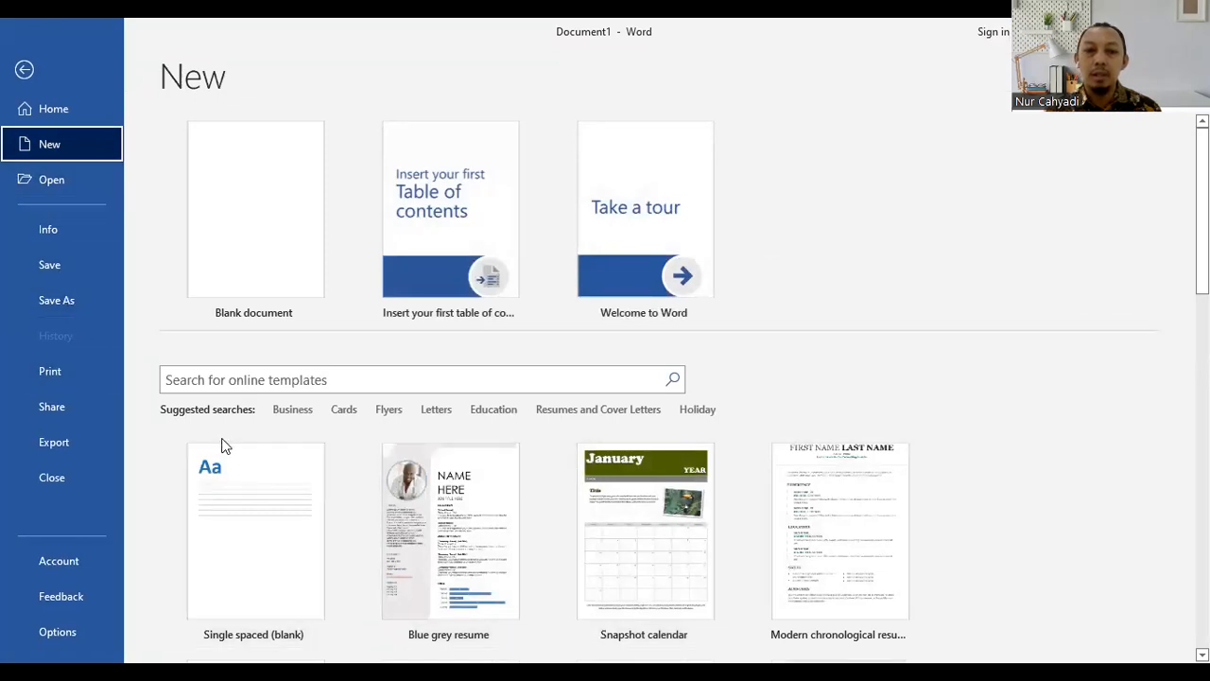
{"action": "scroll", "coordinate": [619, 439], "scroll_direction": "down", "scroll_amount": 3}
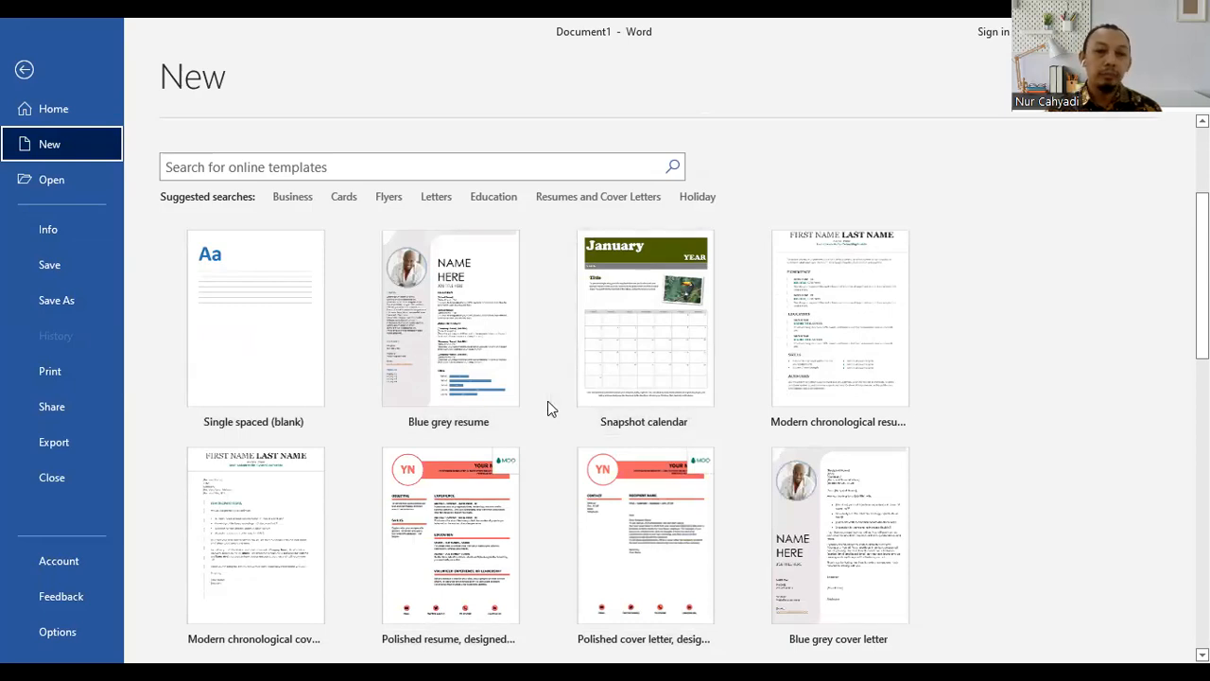
{"action": "scroll", "coordinate": [551, 408], "scroll_direction": "down", "scroll_amount": 1}
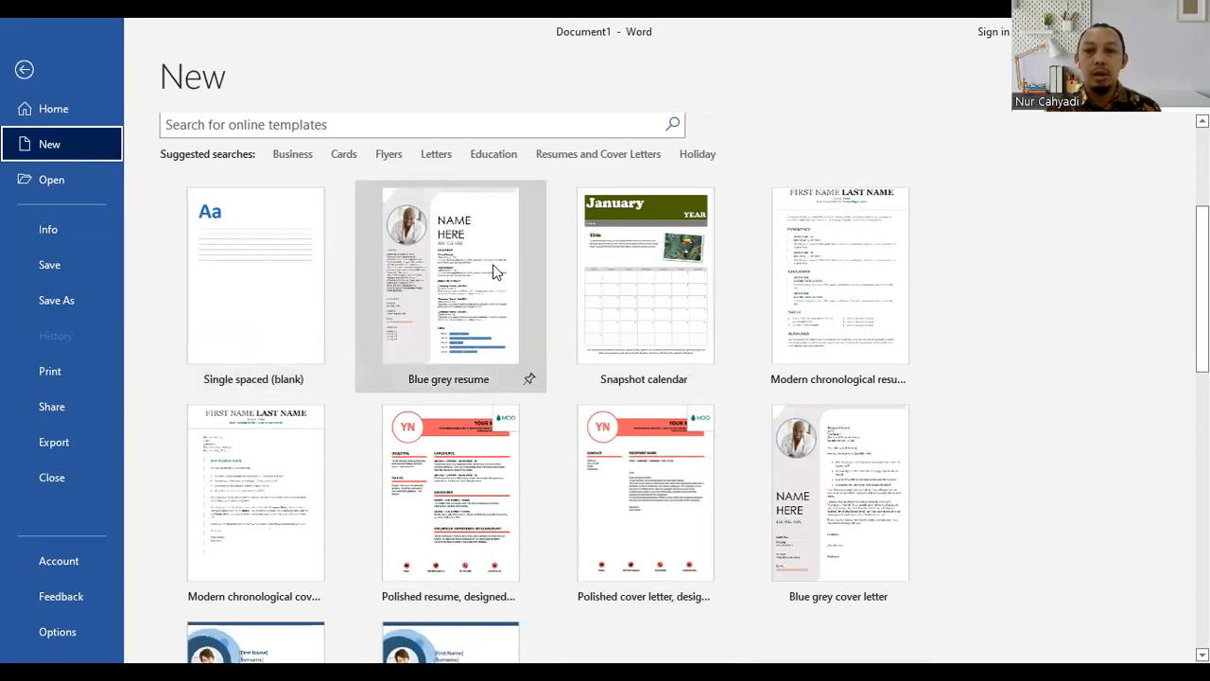
{"action": "scroll", "coordinate": [479, 333], "scroll_direction": "down", "scroll_amount": 4}
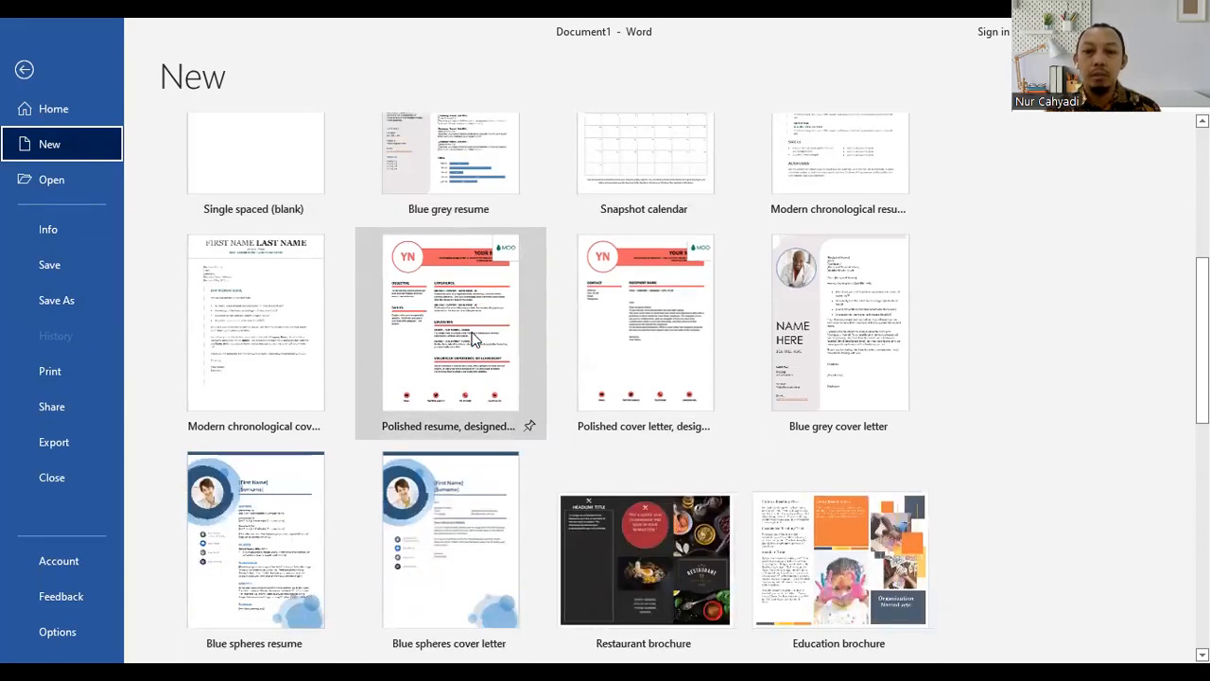
{"action": "scroll", "coordinate": [473, 340], "scroll_direction": "down", "scroll_amount": 6}
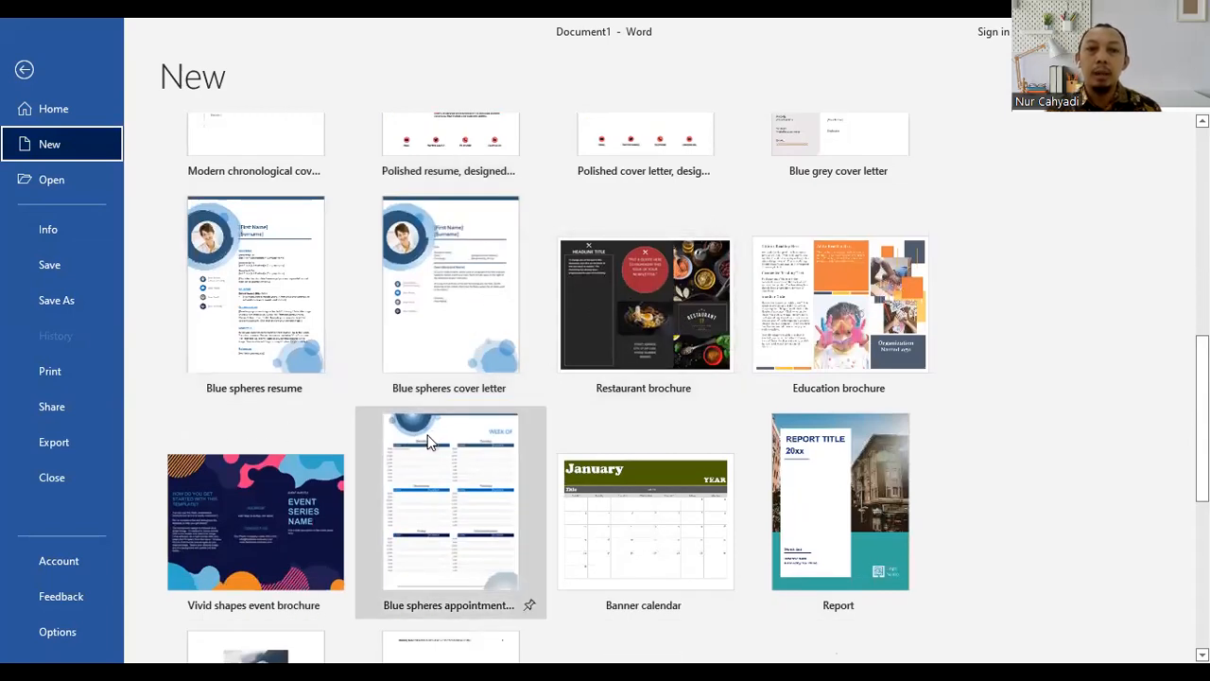
{"action": "scroll", "coordinate": [426, 441], "scroll_direction": "down", "scroll_amount": 1}
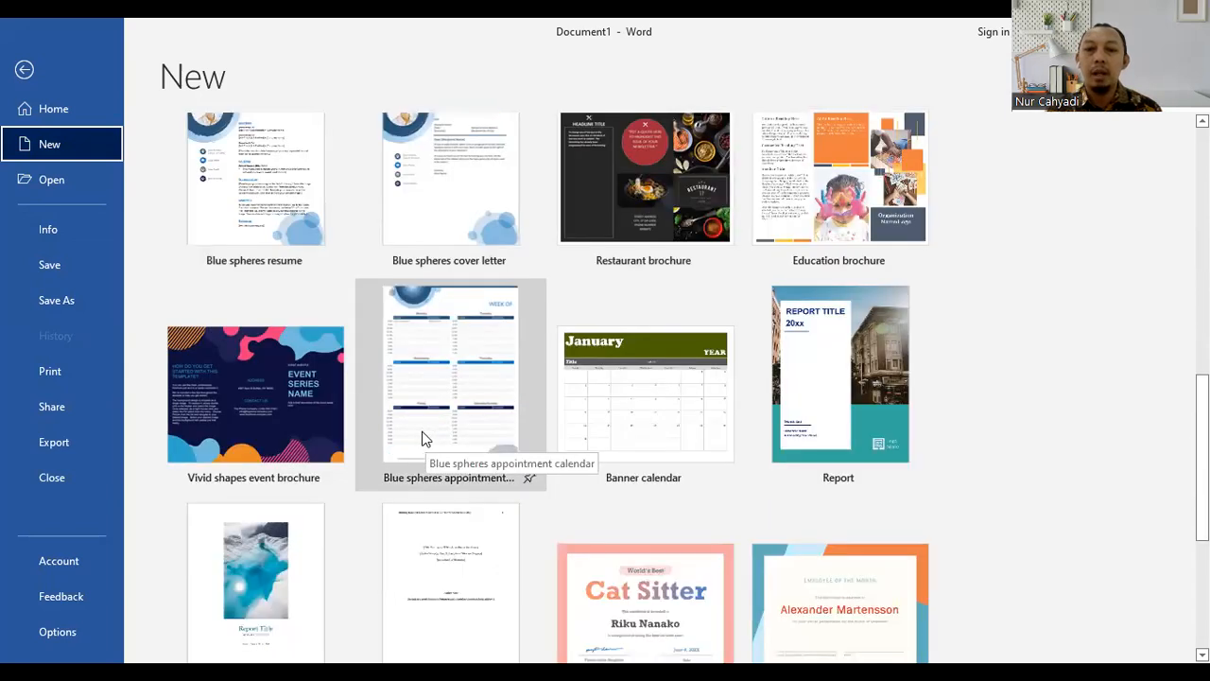
{"action": "scroll", "coordinate": [423, 437], "scroll_direction": "up", "scroll_amount": 5}
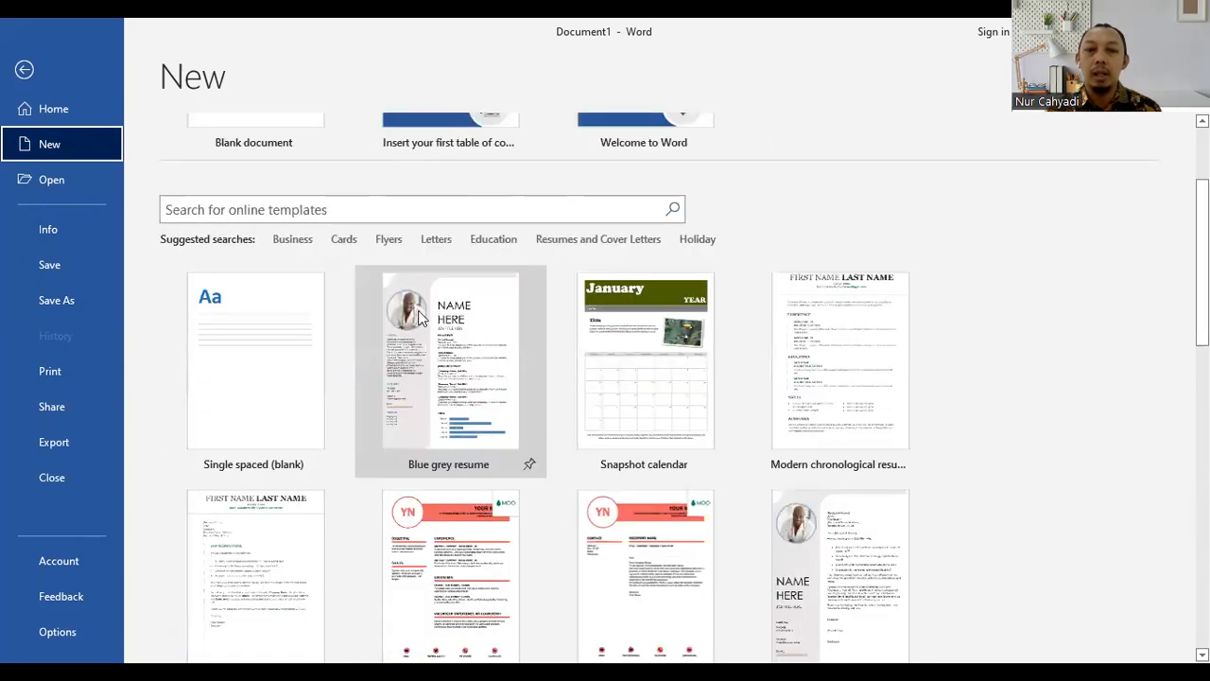
Create a document from the Blue grey resume template, and close it without saving.
{"action": "left_click", "coordinate": [422, 442]}
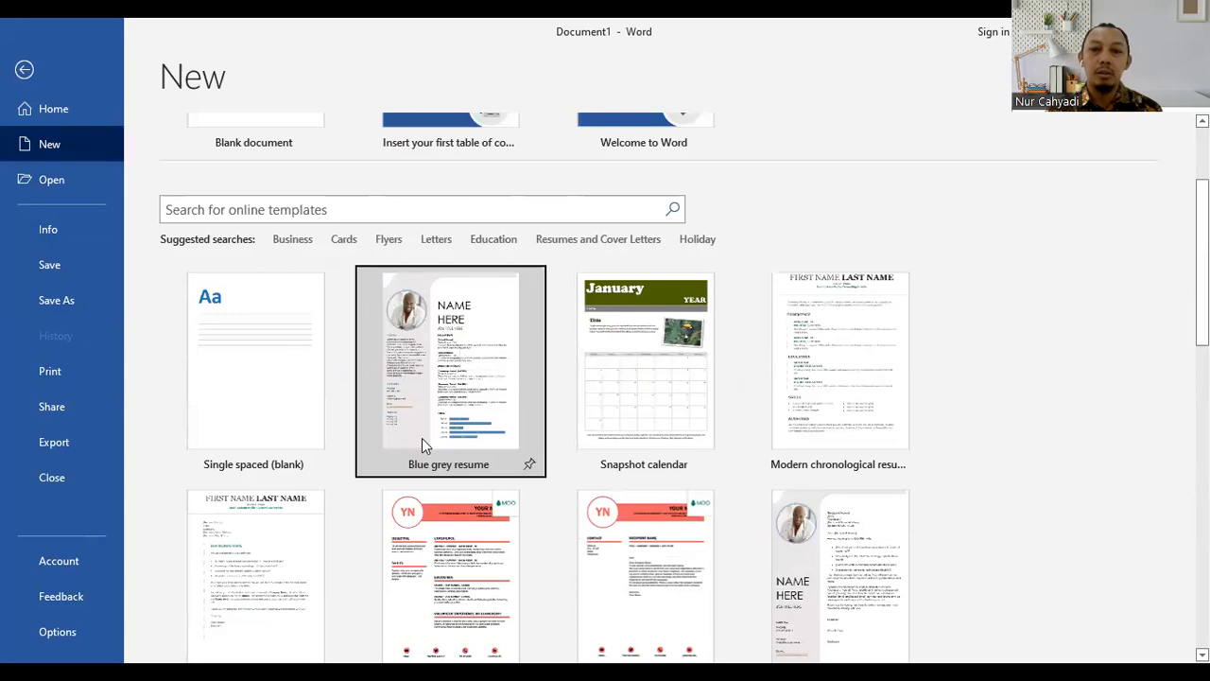
{"action": "left_click", "coordinate": [511, 449]}
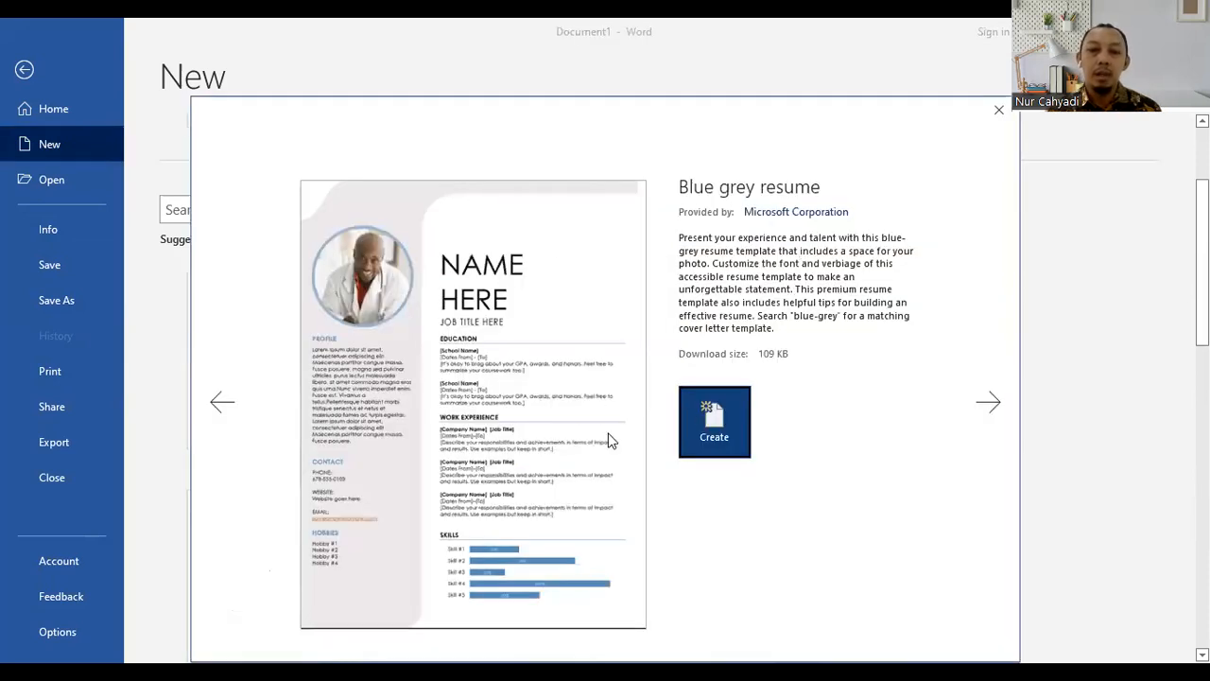
{"action": "left_click", "coordinate": [722, 409]}
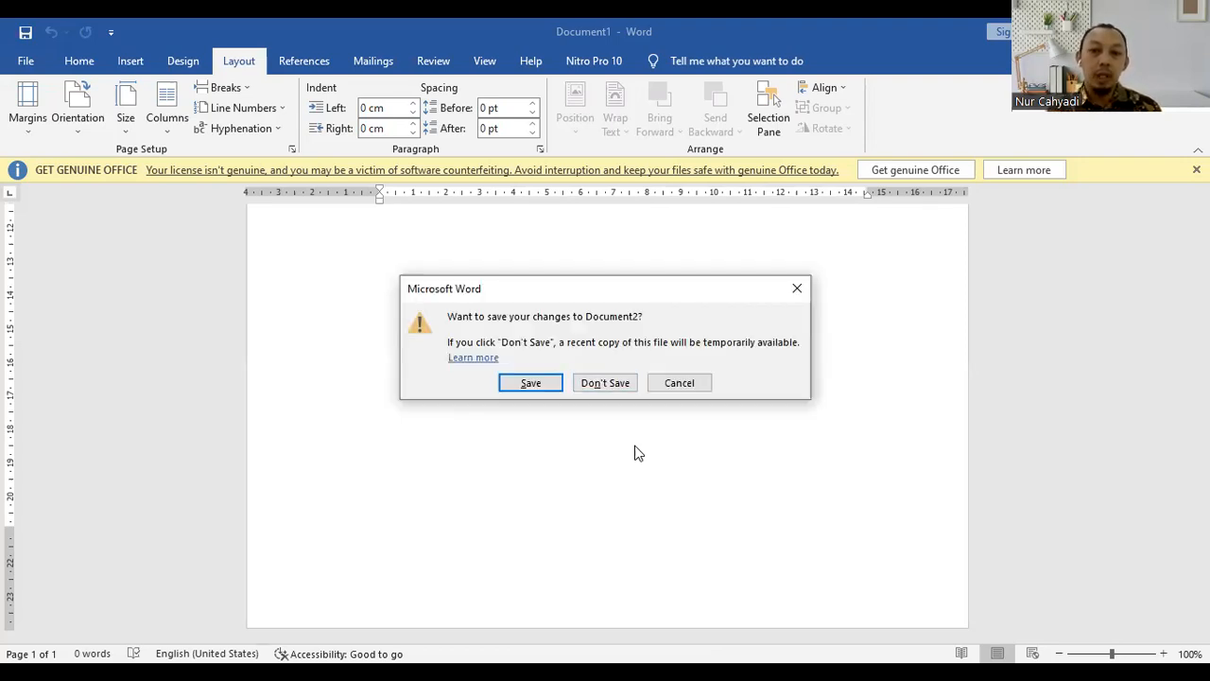
{"action": "key", "text": "Tab"}
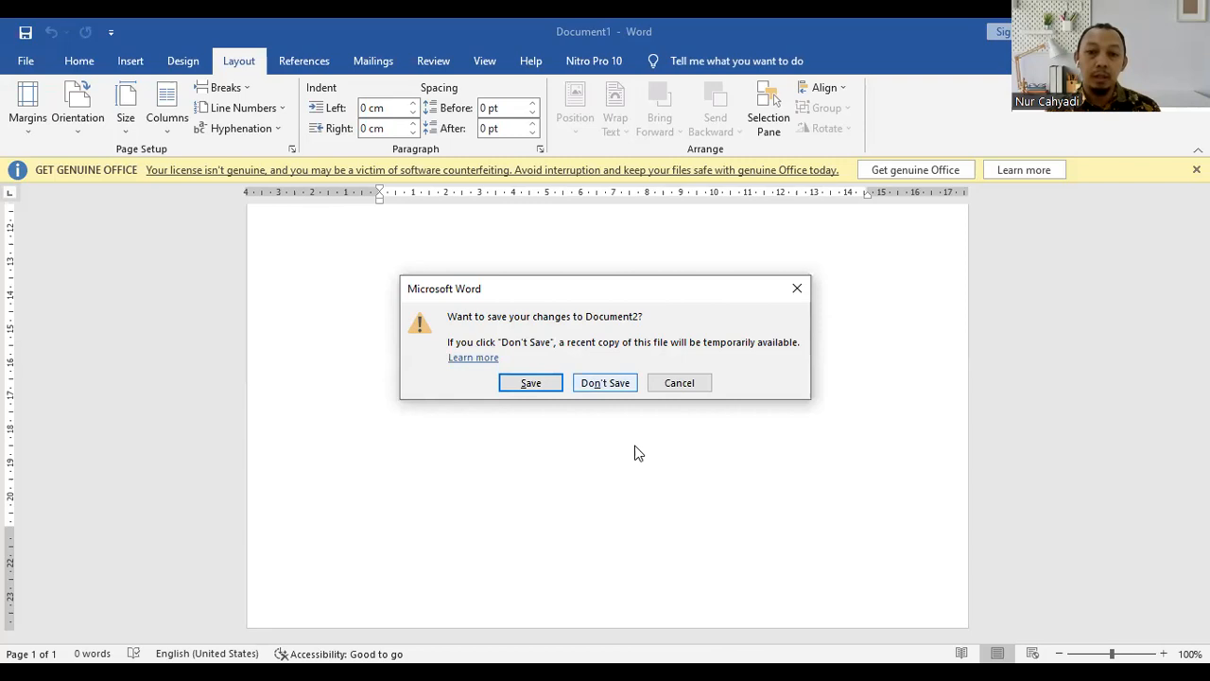
{"action": "key", "text": "Tab"}
{"action": "key", "text": "Return"}
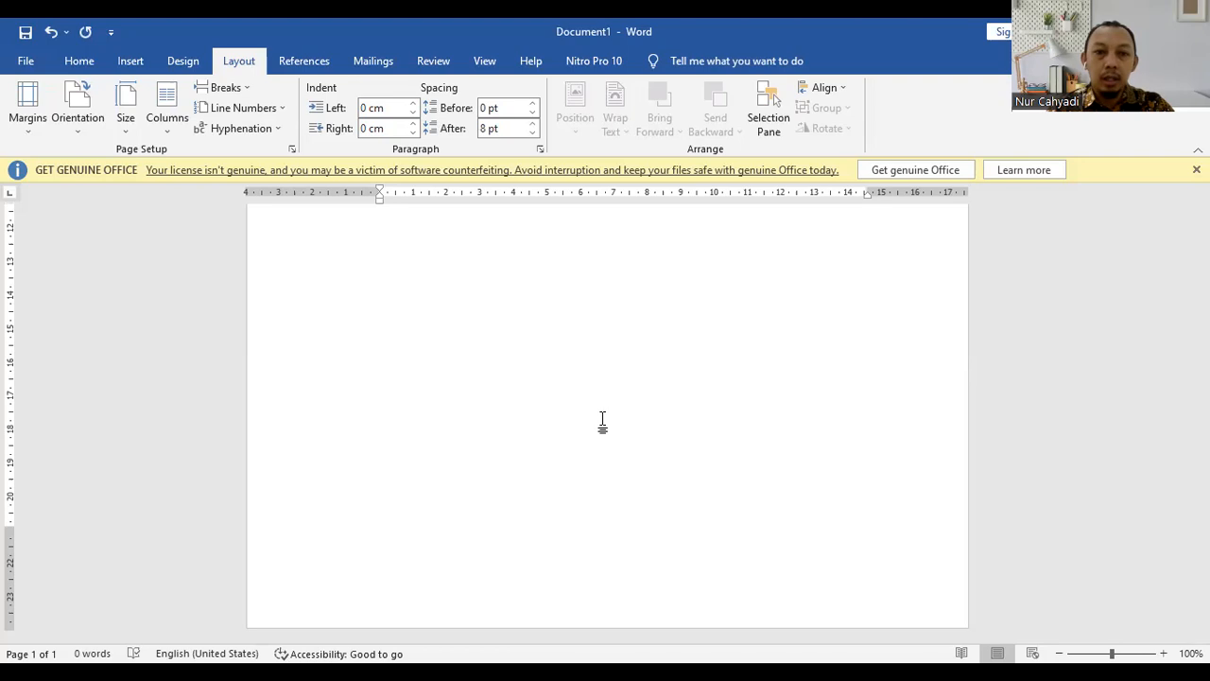
Enter the heading "Mengetik dan melakukan format dokumen" on the first line of the blank document.
{"action": "scroll", "coordinate": [602, 422], "scroll_direction": "up", "scroll_amount": 5}
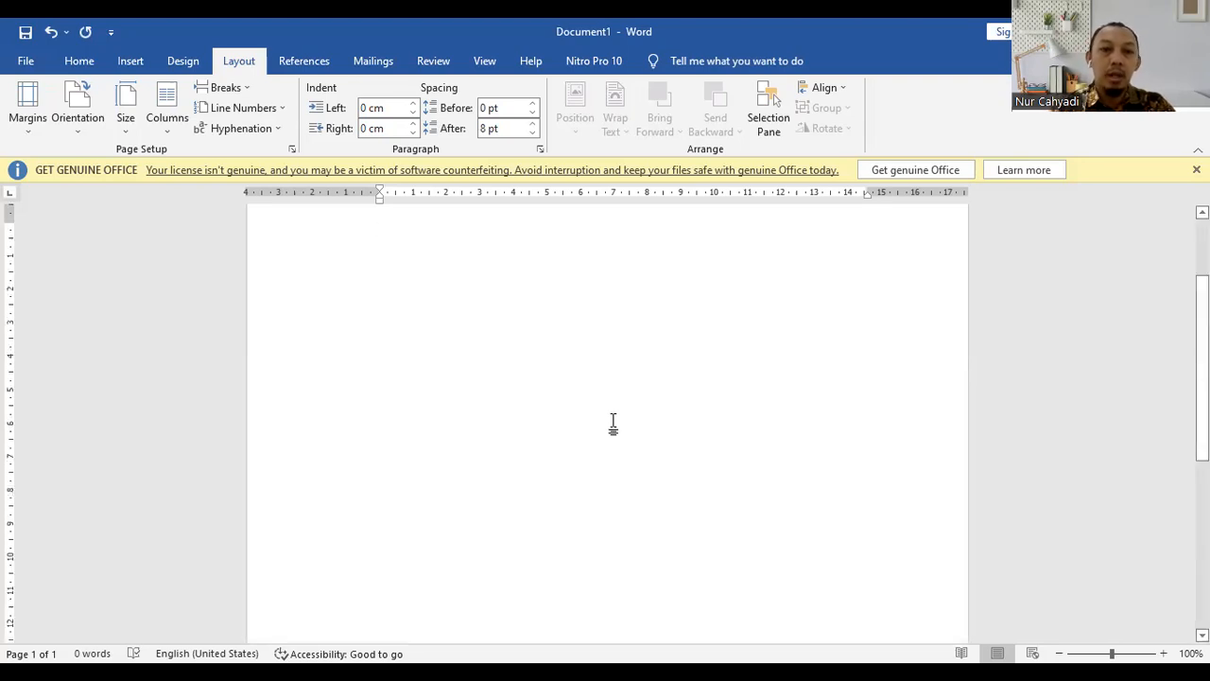
{"action": "scroll", "coordinate": [629, 421], "scroll_direction": "up", "scroll_amount": 2}
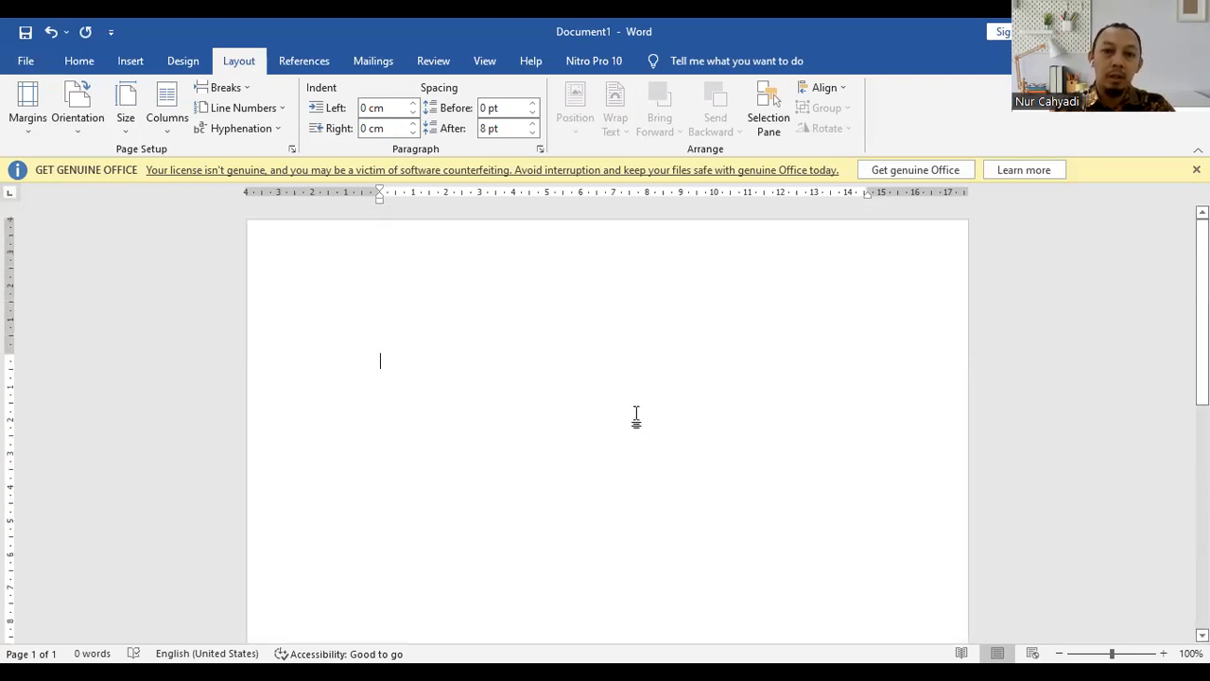
{"action": "type", "text": "mengetik"}
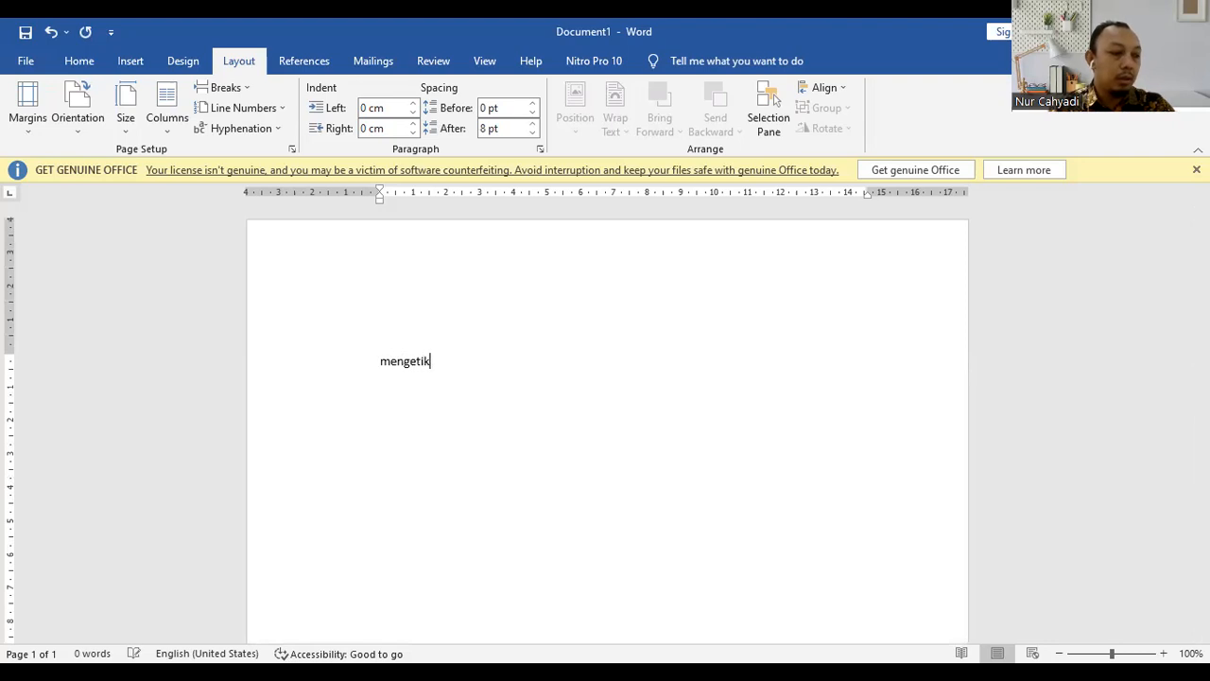
{"action": "type", "text": " dan m"}
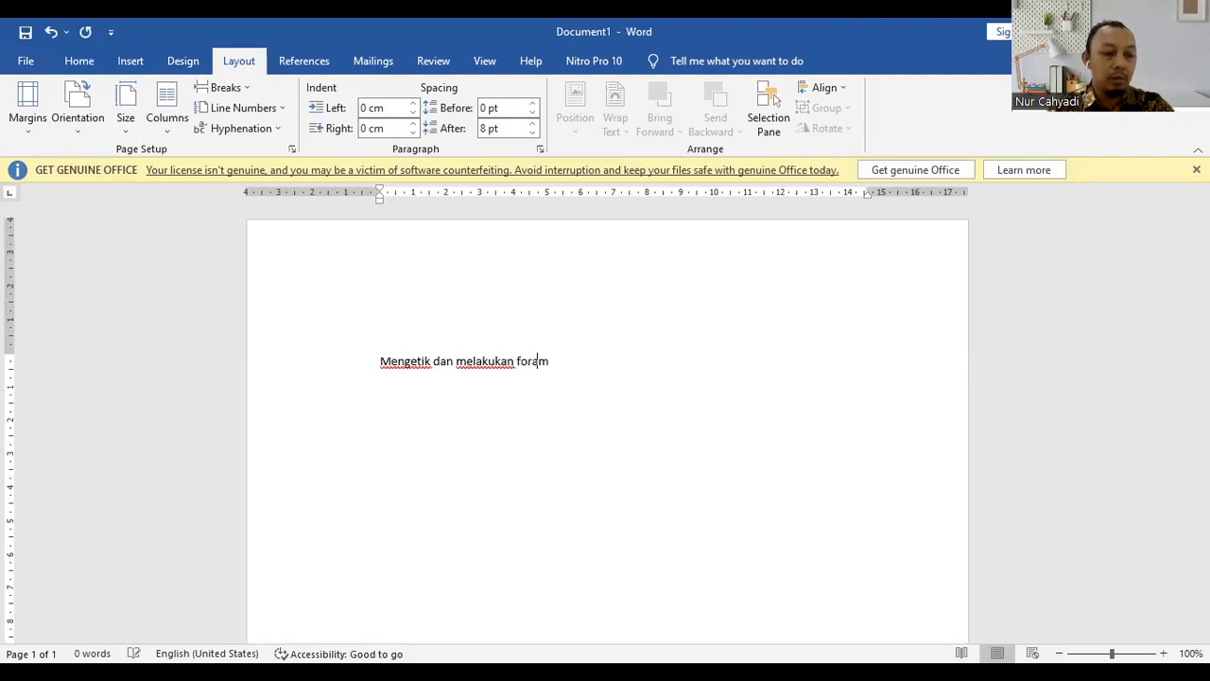
{"action": "type", "text": "elakukan format dokumen"}
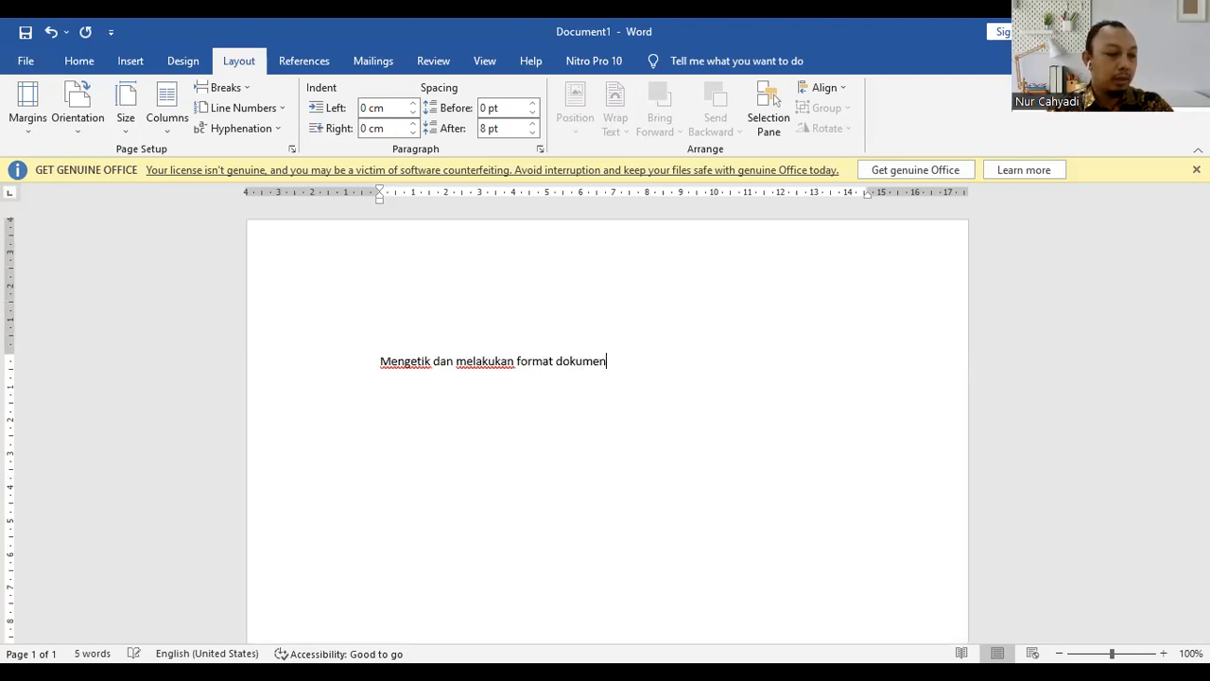
Add below it the paragraph "Ketiak tekas yang telah anda buat terlihat biasa saja, anda mengantaru tampilan pada teks anda menjadi terlihat lebih professional".
{"action": "key", "text": "Return"}
{"action": "type", "text": "ketiak tekas yang telah anda bu"}
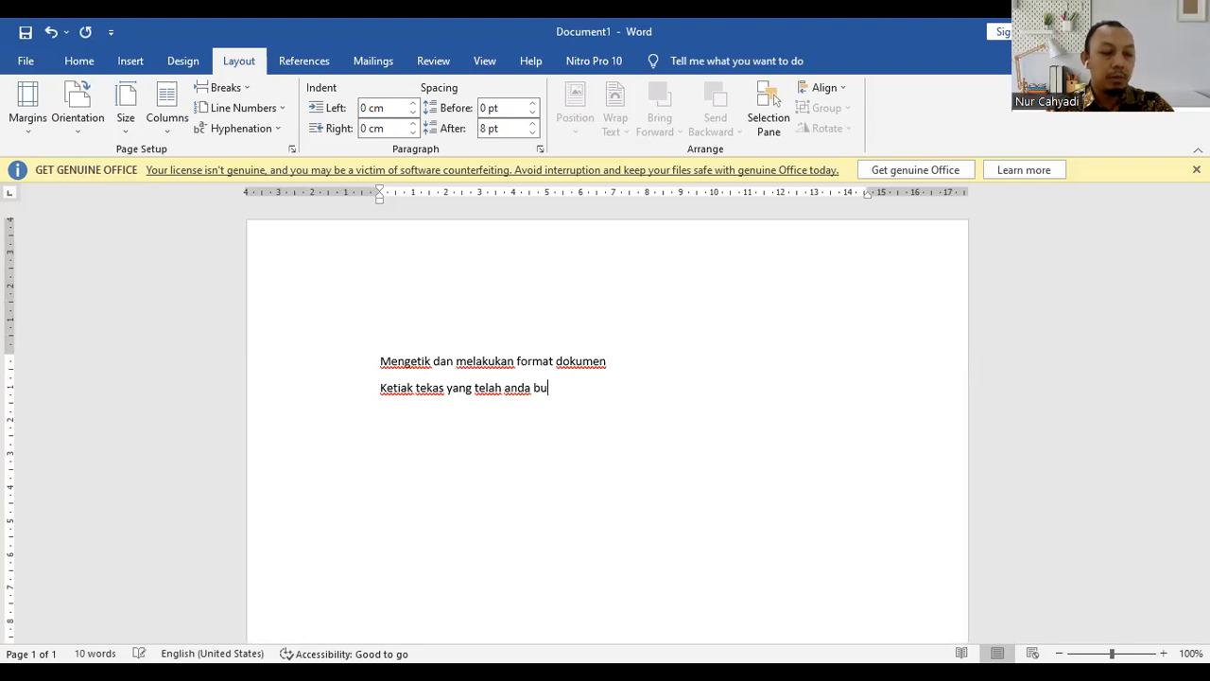
{"action": "type", "text": "at terlihat biasa sa"}
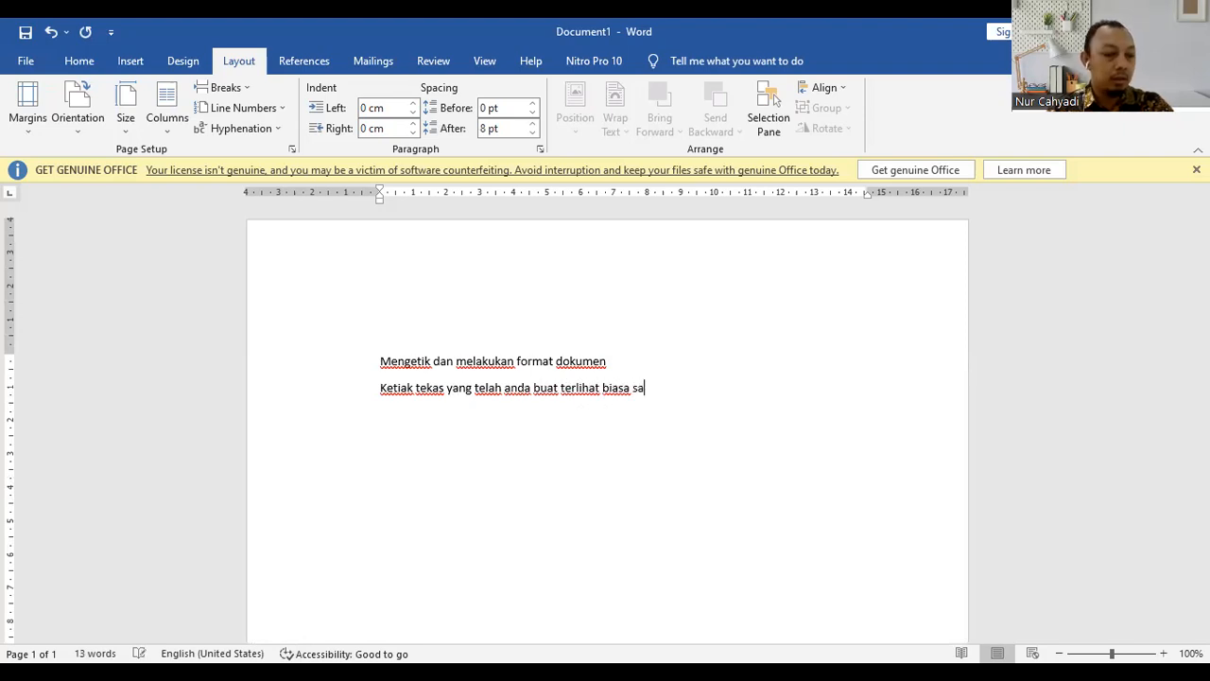
{"action": "type", "text": "ja, anda menganta"}
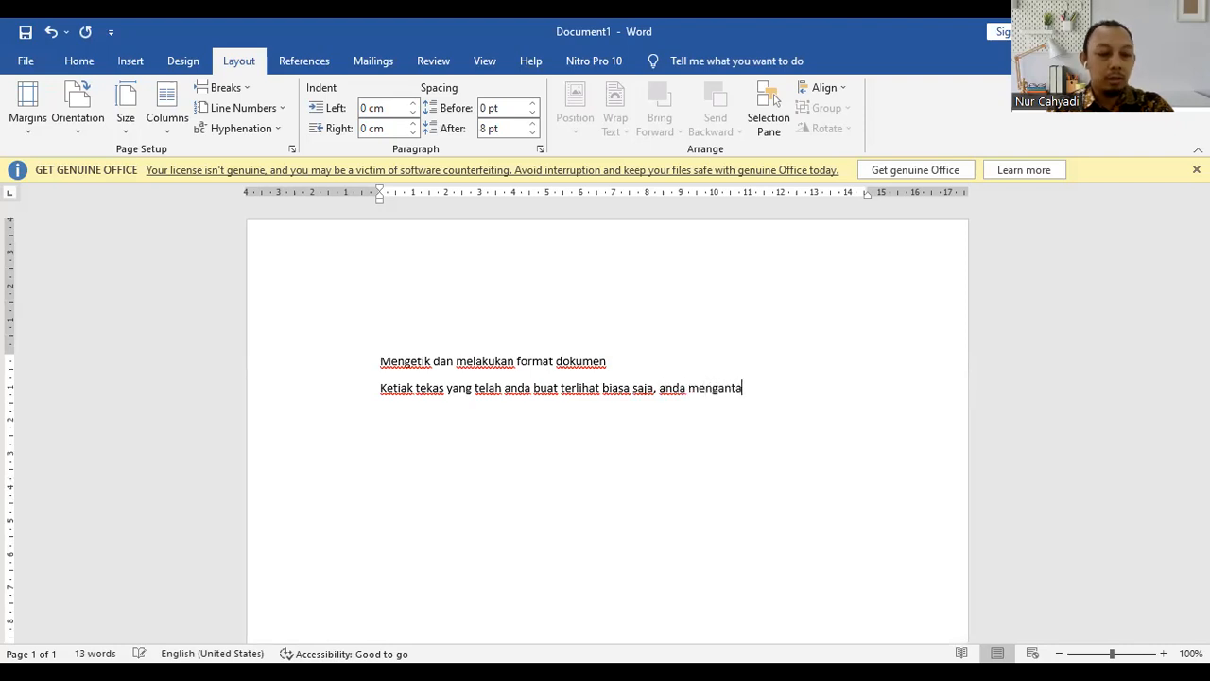
{"action": "type", "text": "ru tampilan"}
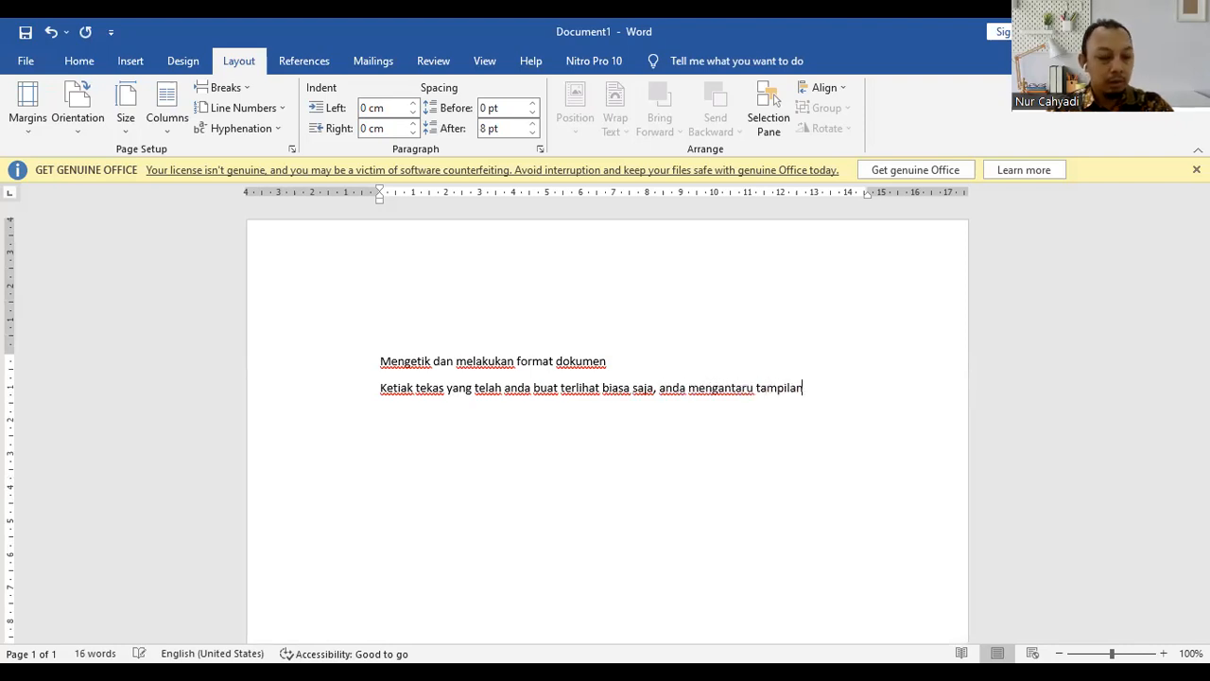
{"action": "type", "text": " pada teks anda "}
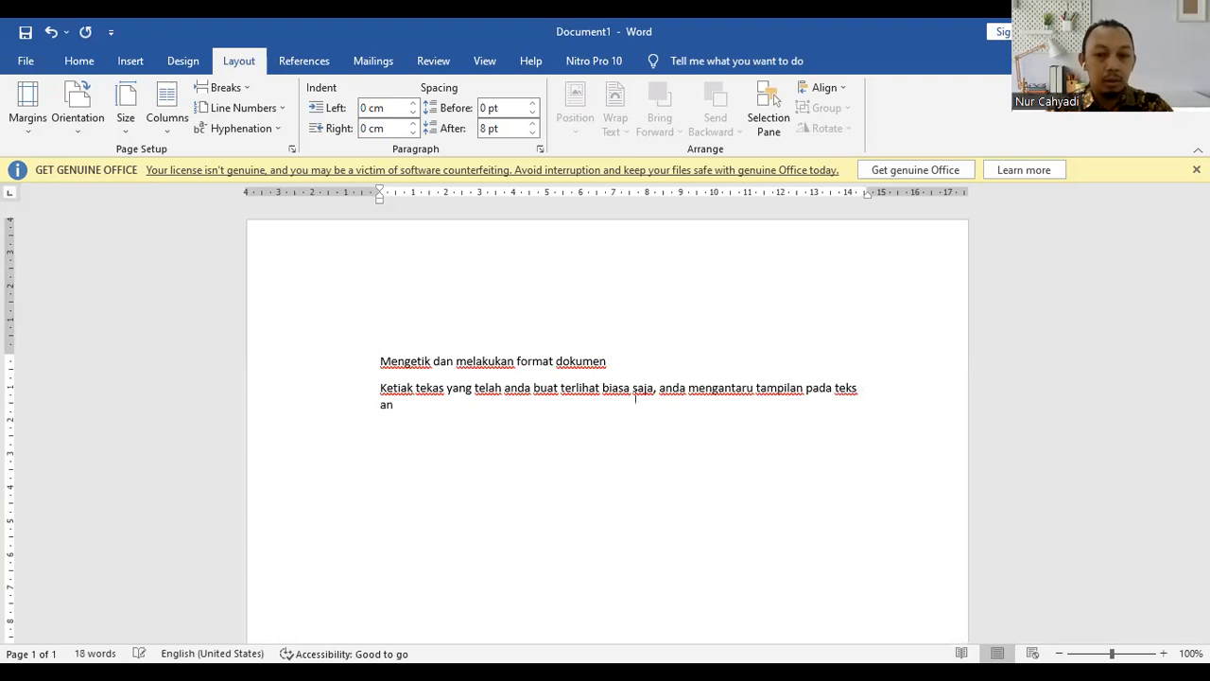
{"action": "type", "text": "menjadi"}
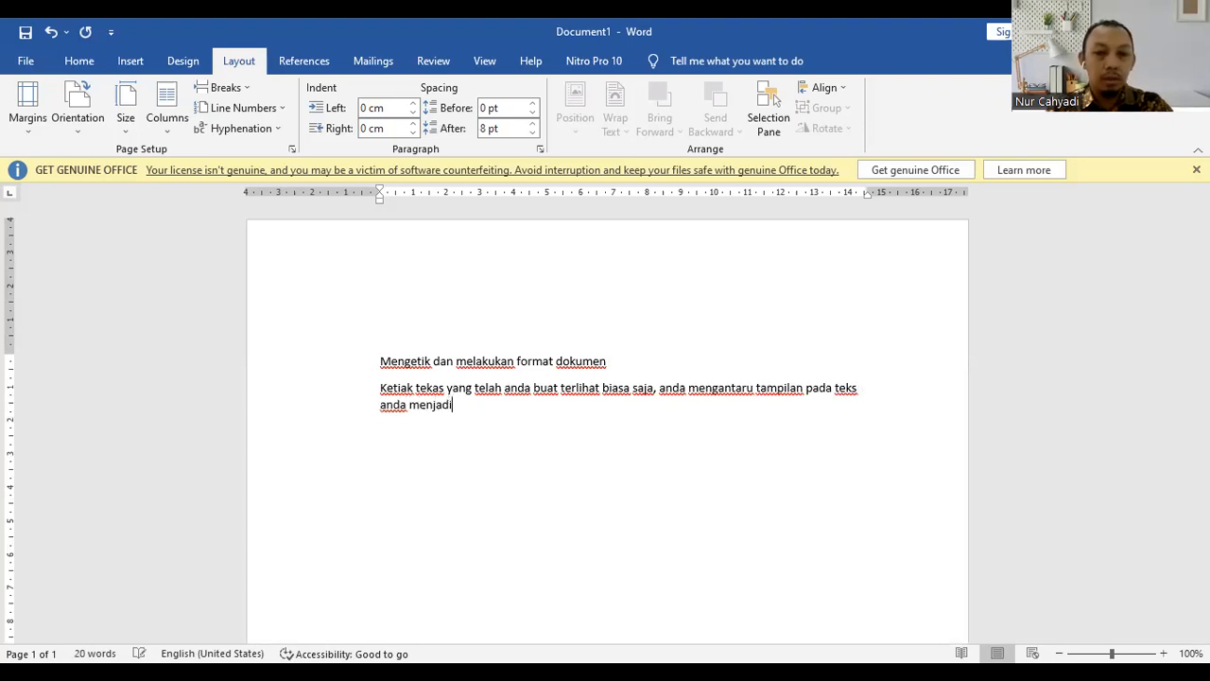
{"action": "type", "text": " terlihat"}
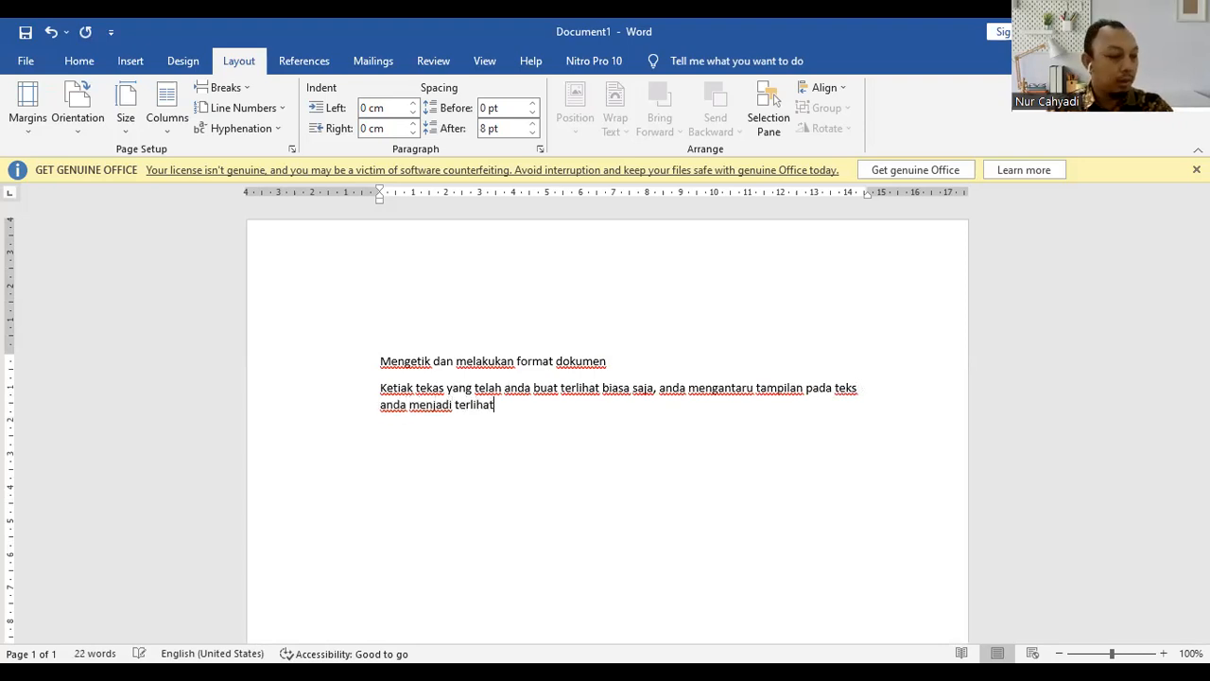
{"action": "type", "text": " lebih profesional"}
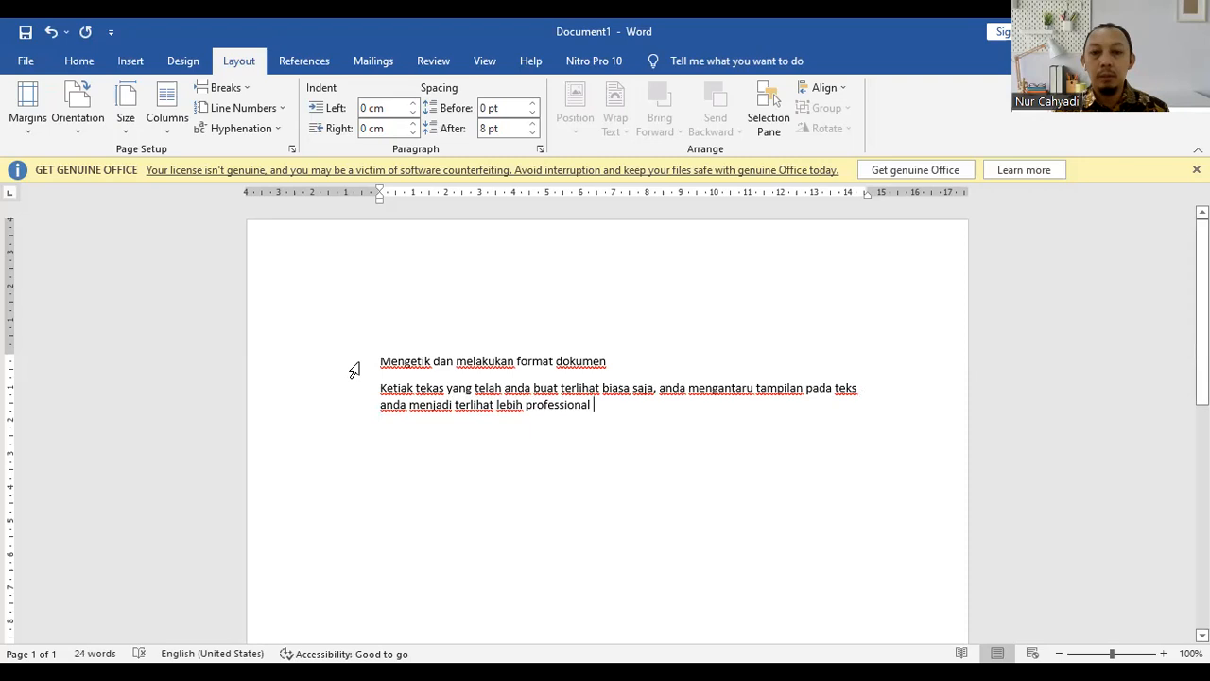
Format the heading and the paragraph in Times New Roman at size 12.
{"action": "left_click", "coordinate": [80, 62]}
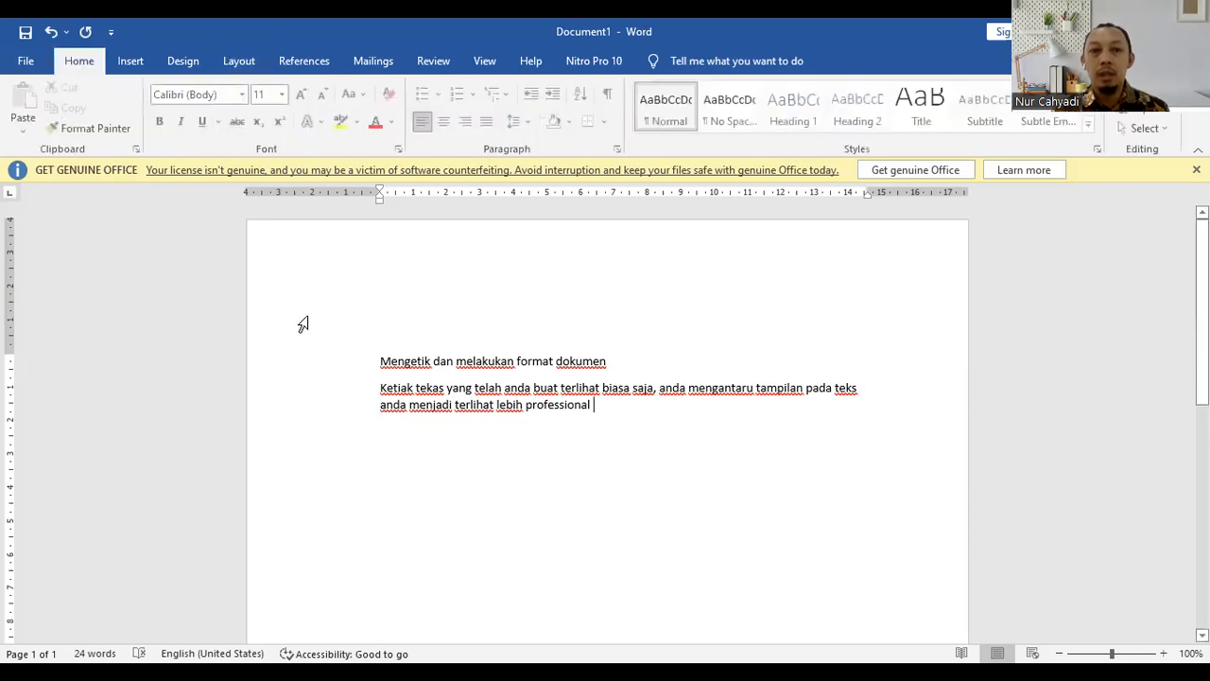
{"action": "left_click", "coordinate": [490, 364]}
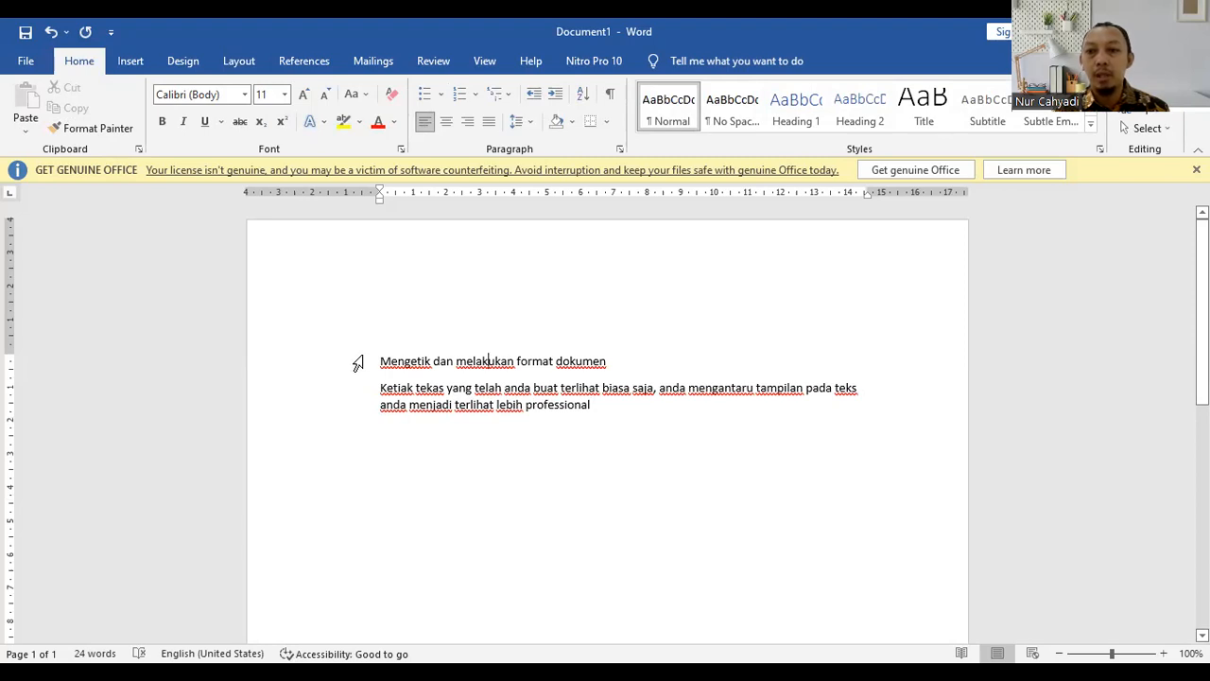
{"action": "left_click", "coordinate": [416, 367]}
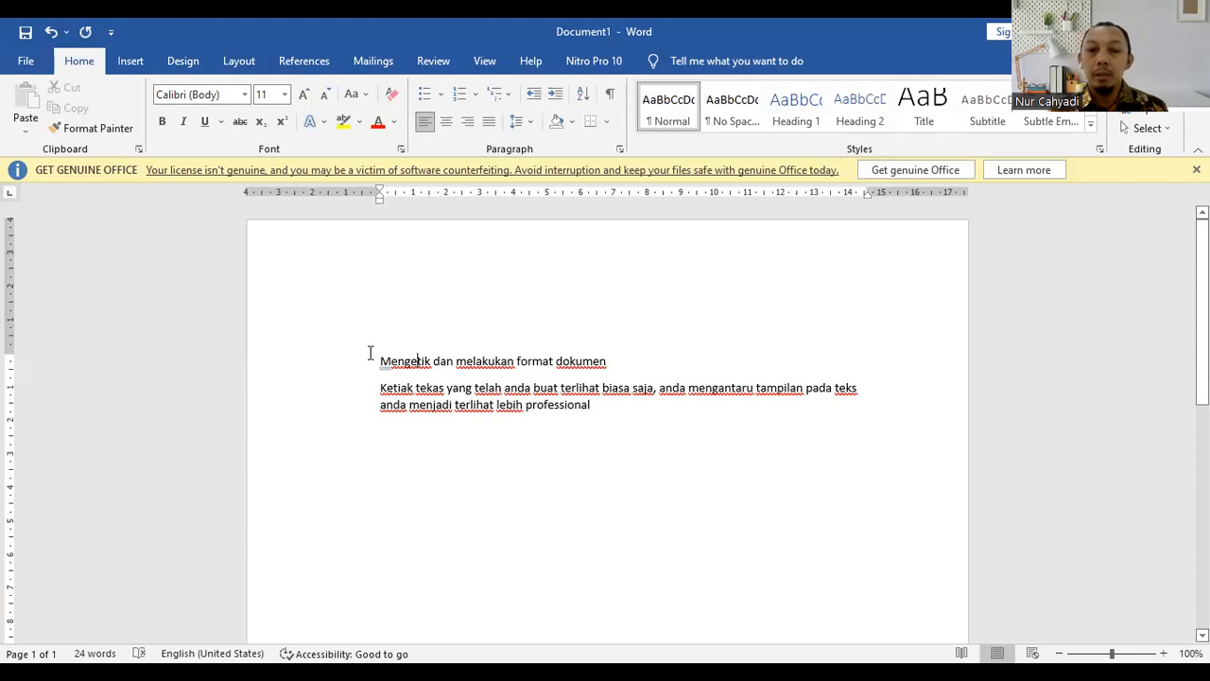
{"action": "left_click_drag", "start_coordinate": [355, 366], "coordinate": [392, 448]}
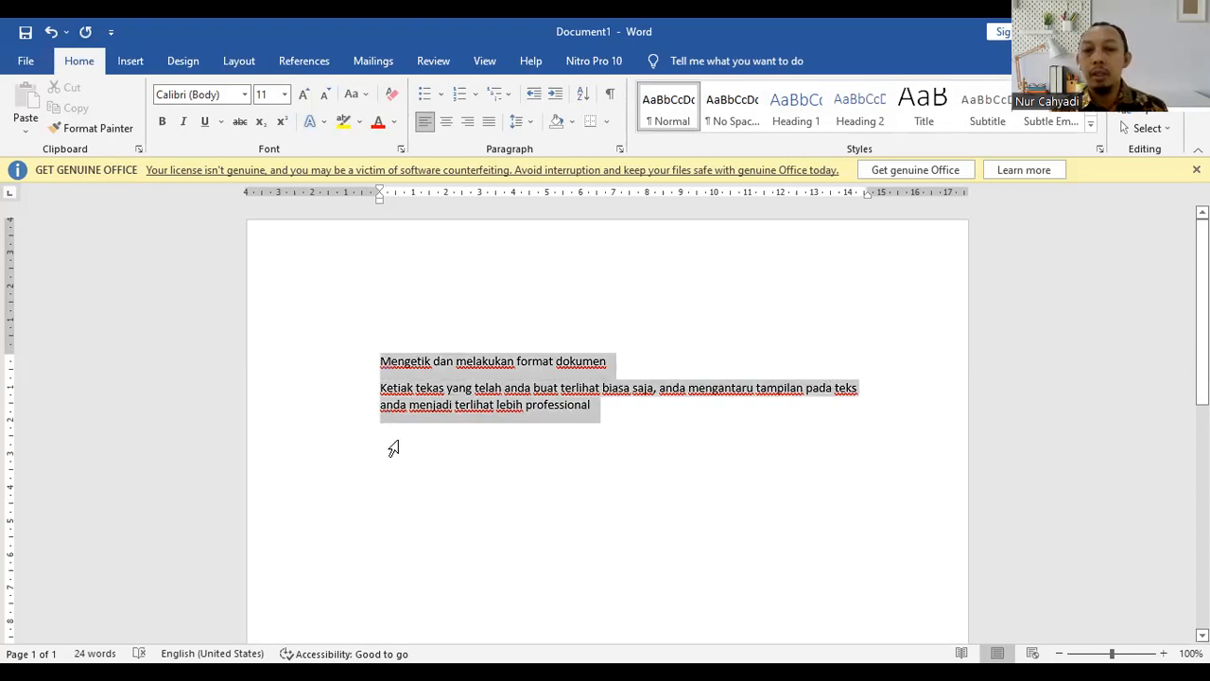
{"action": "left_click", "coordinate": [244, 94]}
{"action": "left_click", "coordinate": [253, 225]}
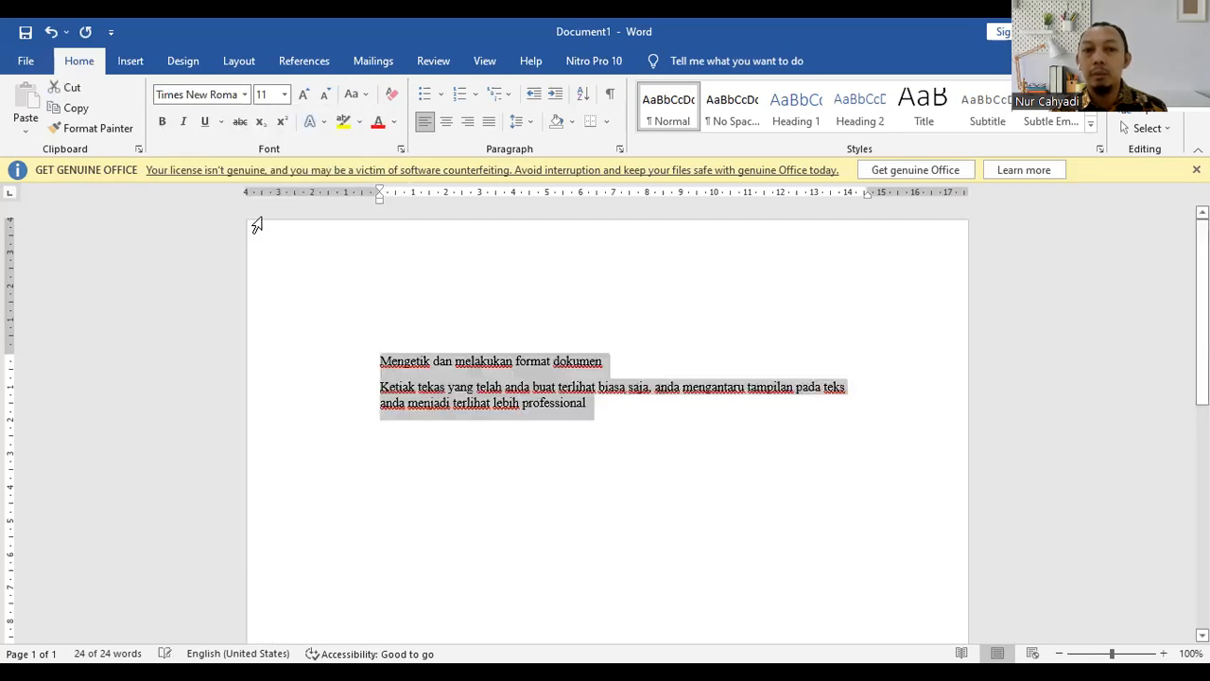
{"action": "left_click", "coordinate": [286, 98]}
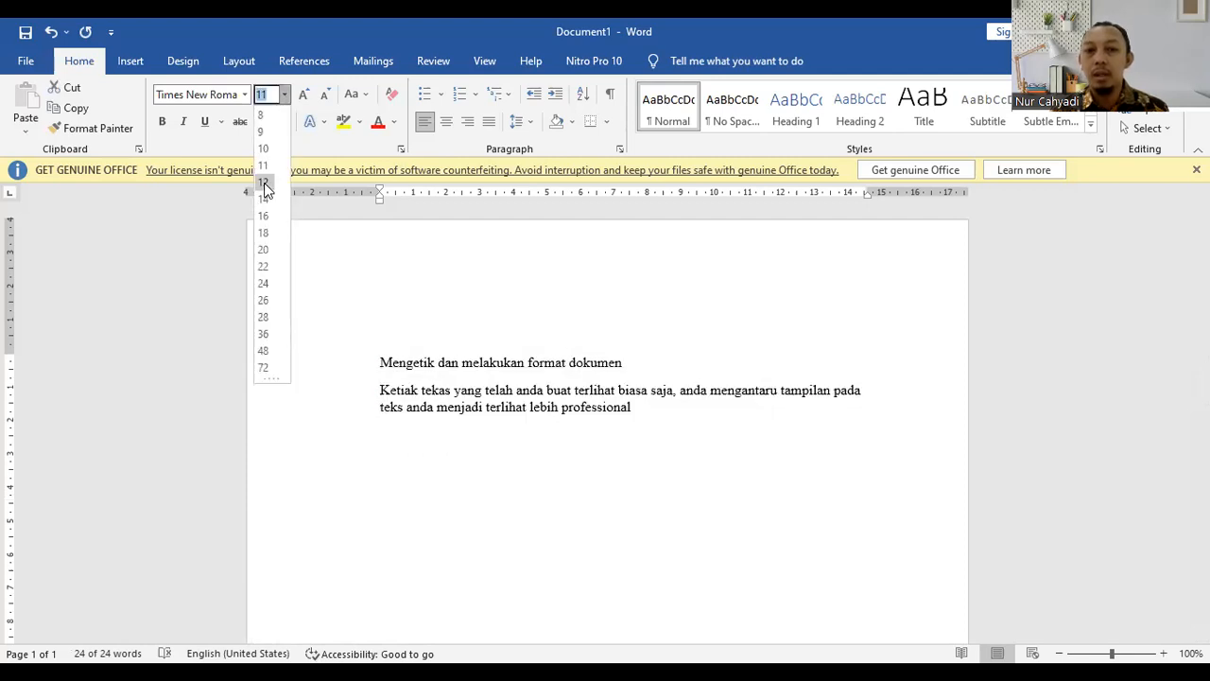
{"action": "left_click", "coordinate": [264, 181]}
Make the heading line "Mengetik dan melakukan format dokumen" bold.
{"action": "left_click", "coordinate": [317, 367]}
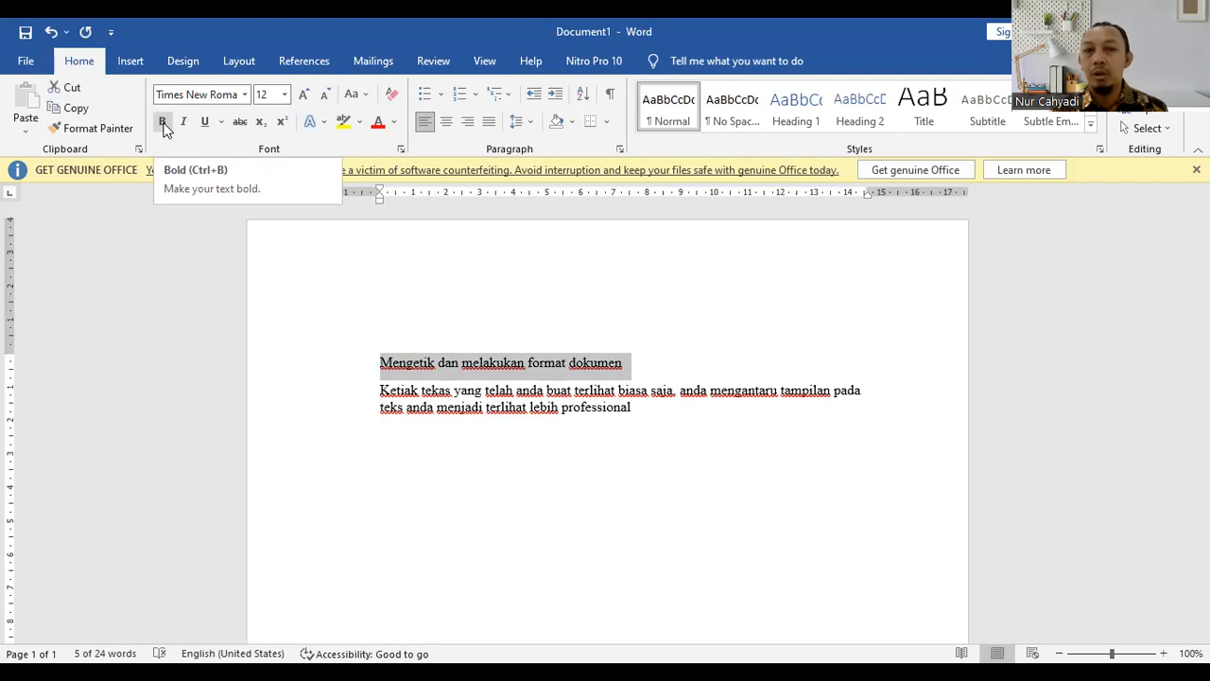
{"action": "left_click", "coordinate": [162, 124]}
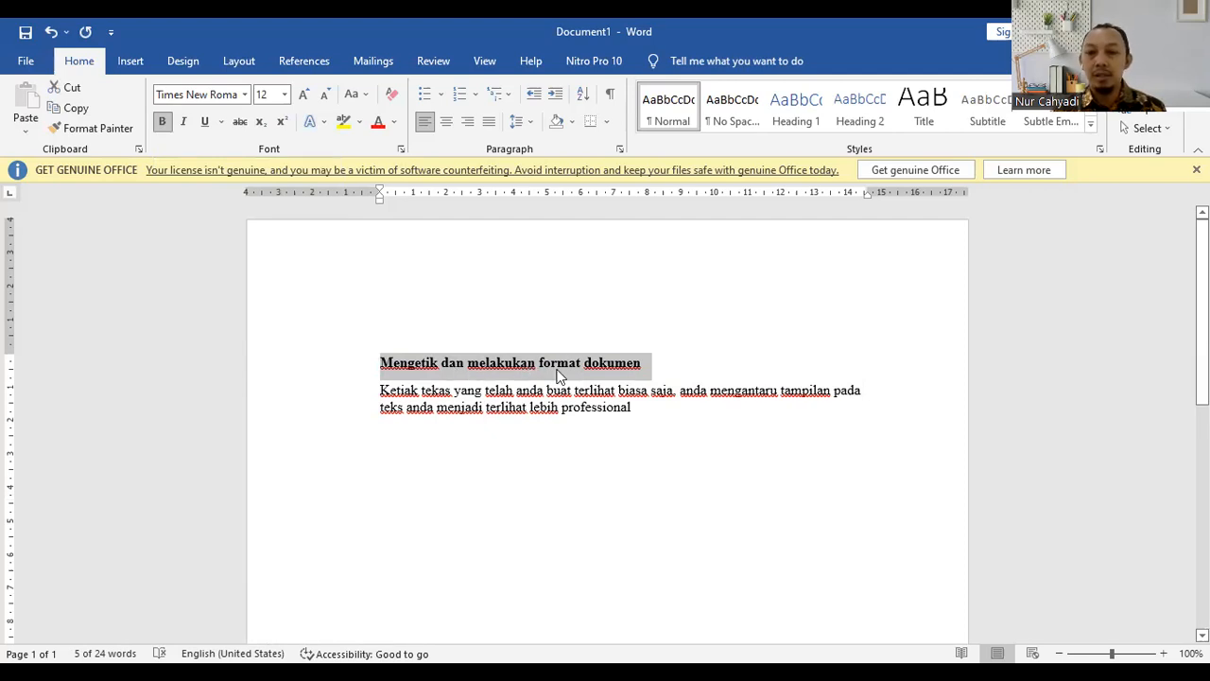
{"action": "left_click", "coordinate": [468, 391]}
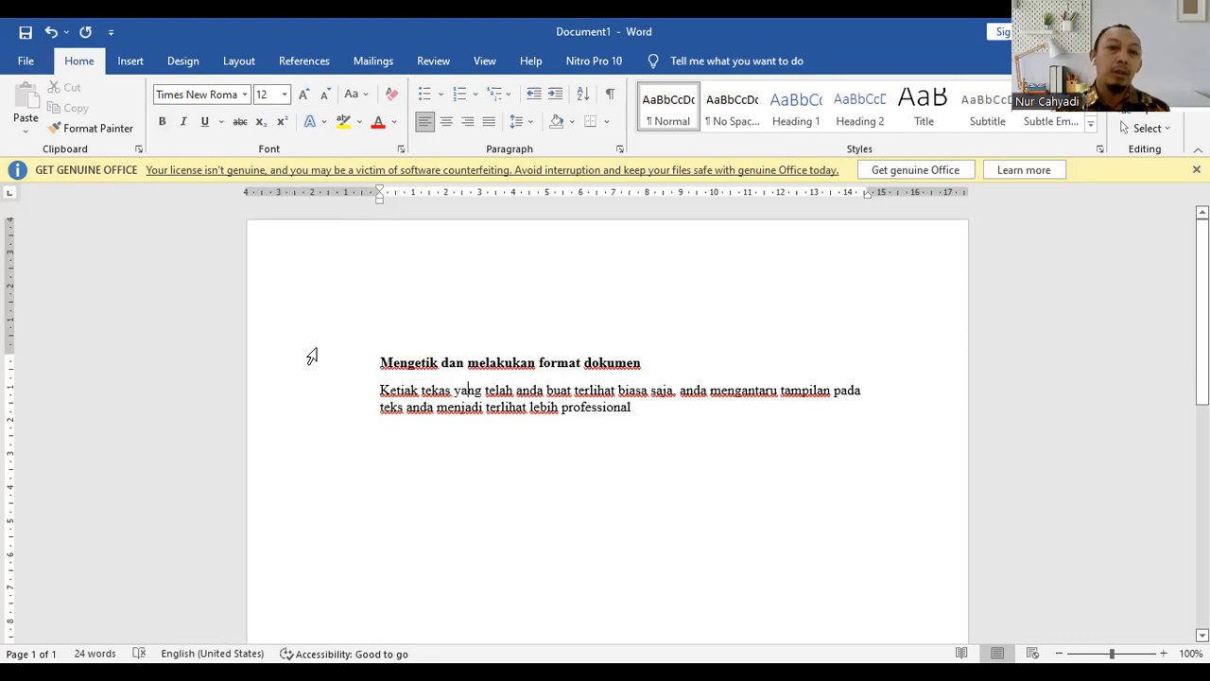
Set the line spacing of the heading and the paragraph below it to 1,5.
{"action": "left_click_drag", "start_coordinate": [340, 342], "coordinate": [367, 495]}
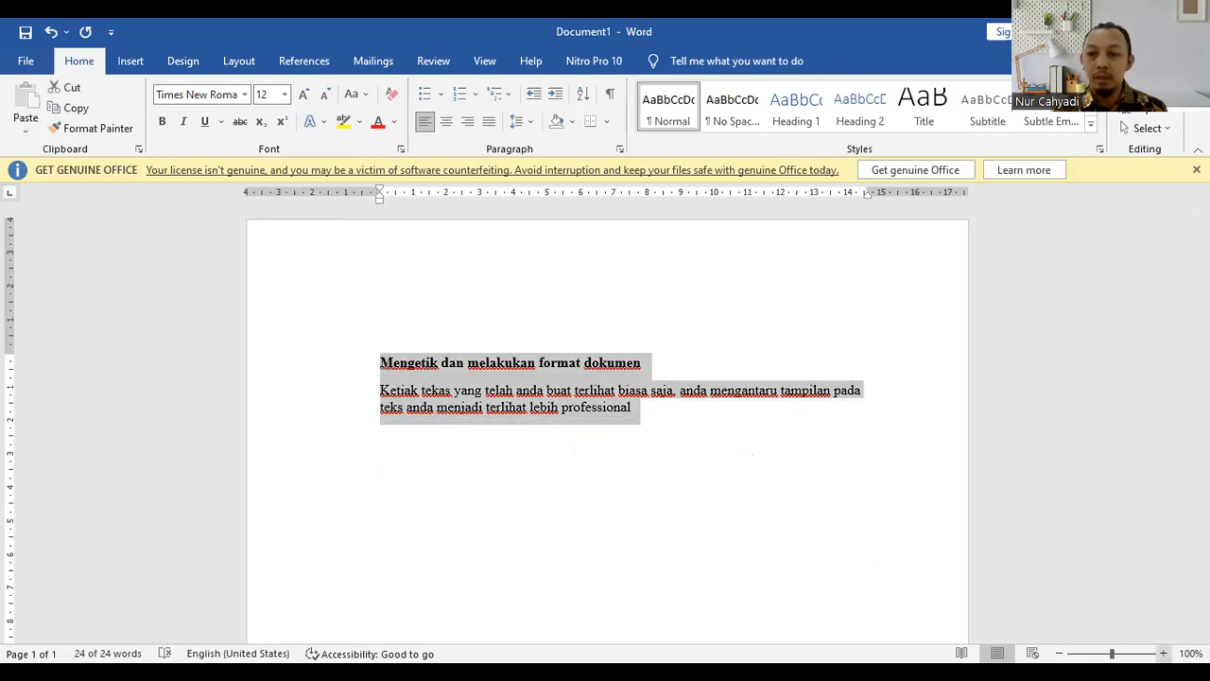
{"action": "left_click", "coordinate": [1163, 653]}
{"action": "scroll", "coordinate": [708, 440], "scroll_direction": "up", "scroll_amount": 5, "text": "ctrl"}
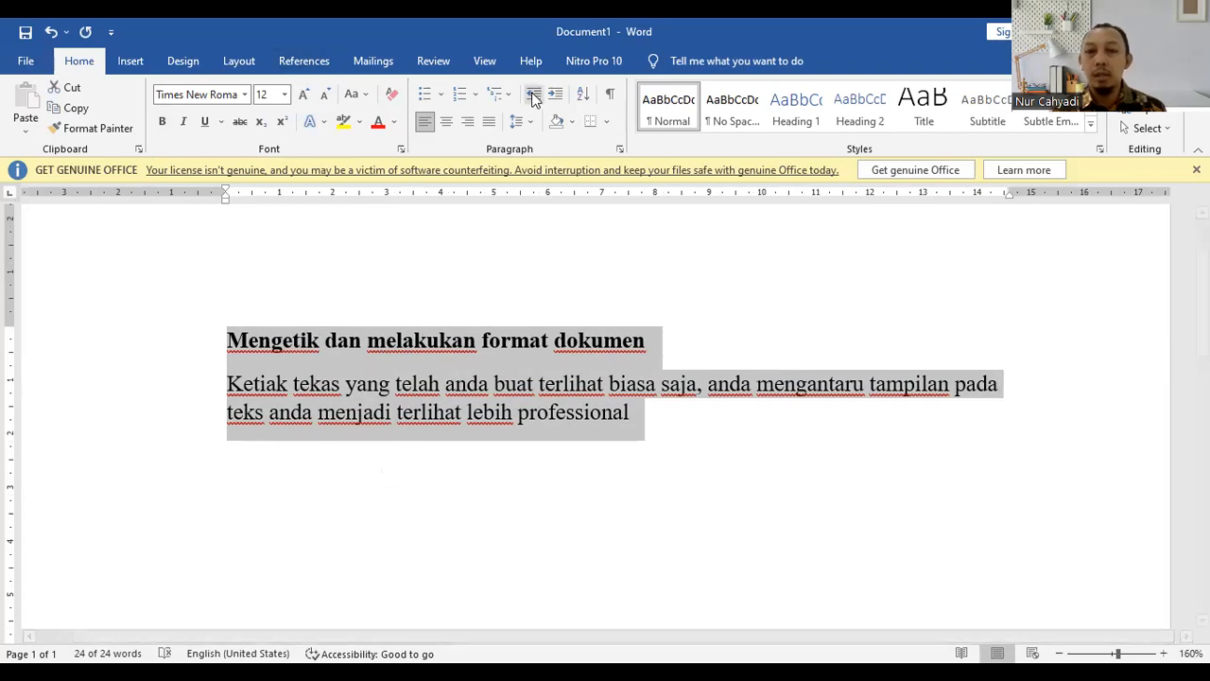
{"action": "left_click", "coordinate": [520, 121]}
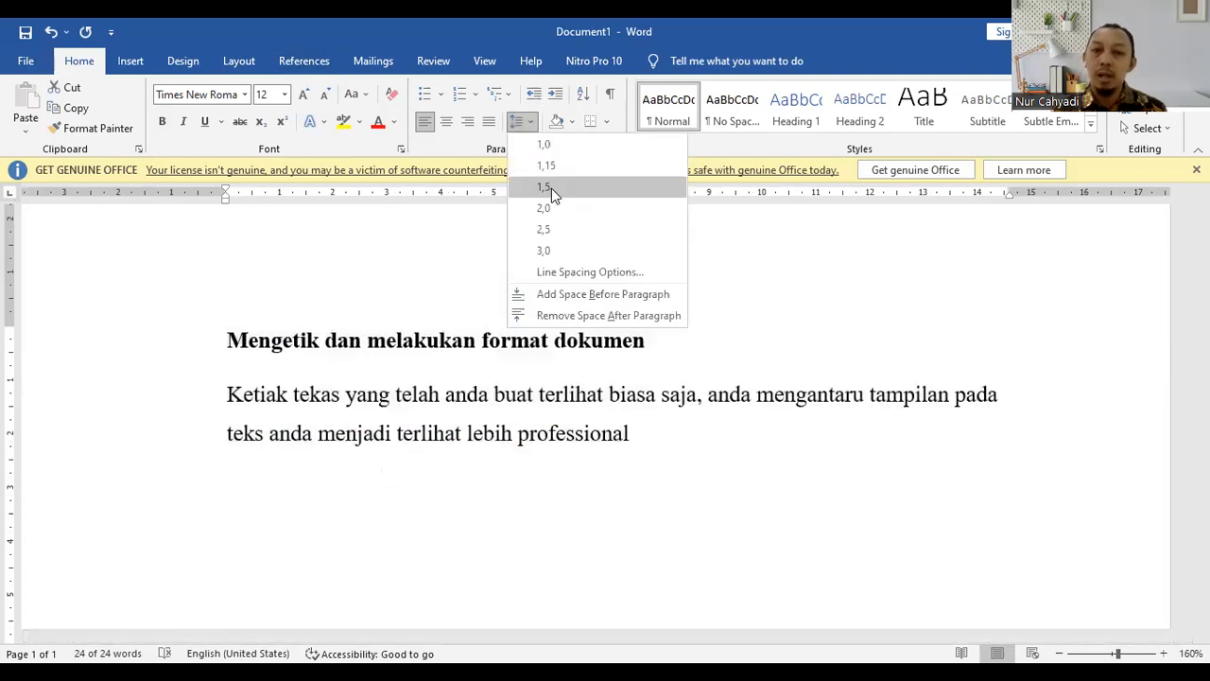
{"action": "left_click", "coordinate": [552, 188]}
{"action": "left_click", "coordinate": [529, 521]}
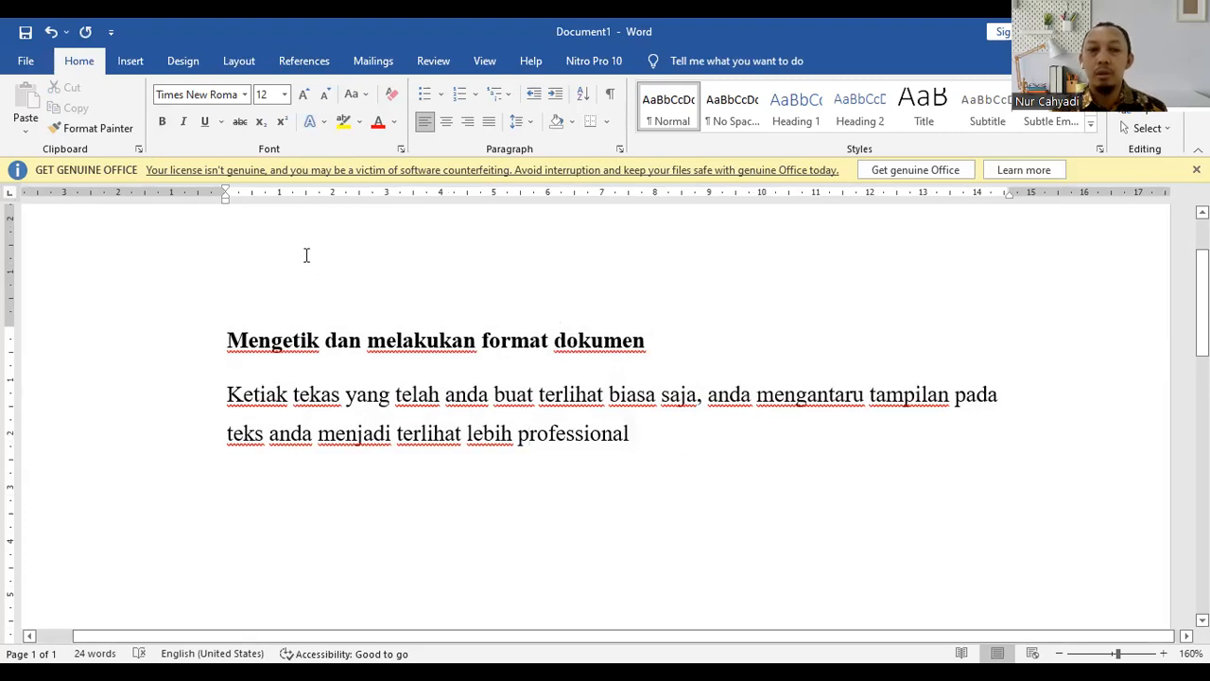
Set the spacing after the heading and the paragraph to 0 pt, keeping 1,5 line spacing.
{"action": "scroll", "coordinate": [270, 322], "scroll_direction": "up", "scroll_amount": 1}
{"action": "scroll", "coordinate": [271, 320], "scroll_direction": "down", "scroll_amount": 2}
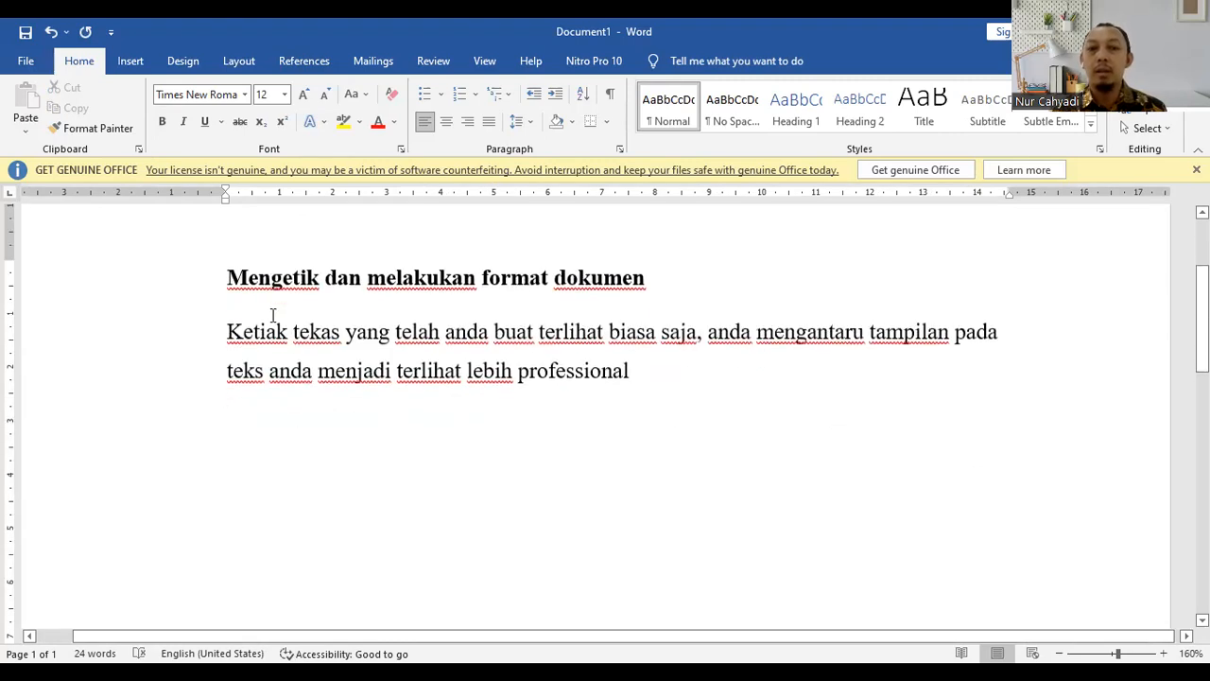
{"action": "left_click", "coordinate": [177, 292]}
{"action": "left_click_drag", "start_coordinate": [176, 292], "coordinate": [221, 402]}
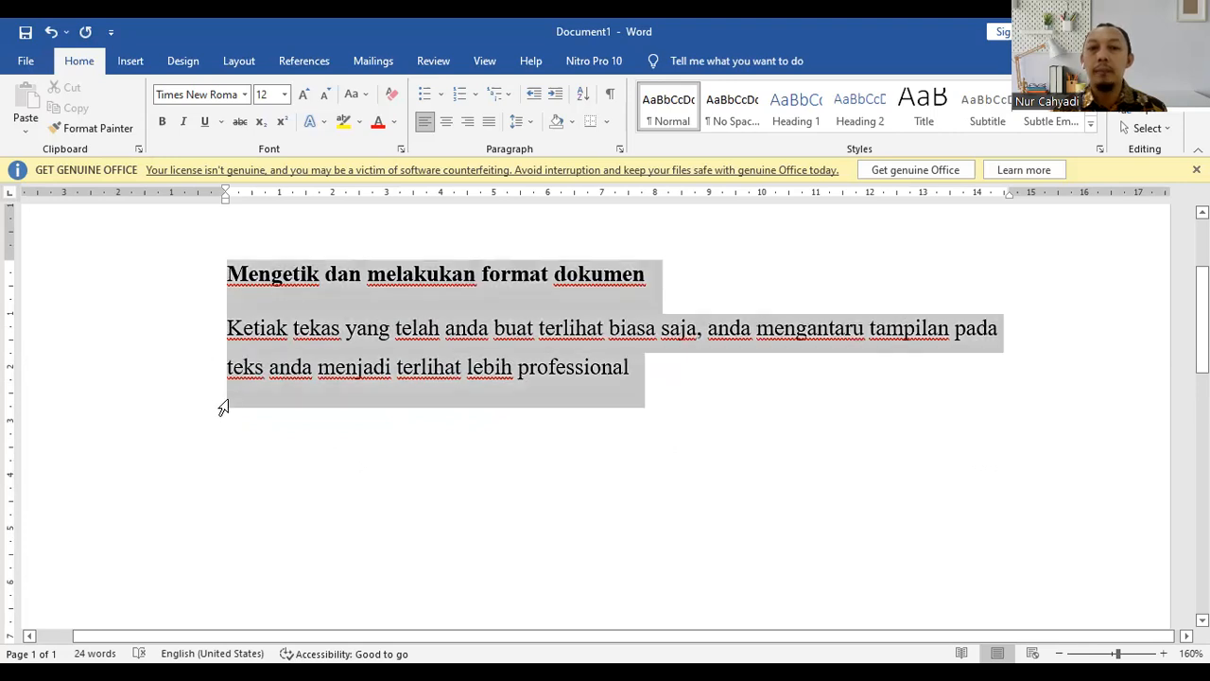
{"action": "left_click", "coordinate": [531, 123]}
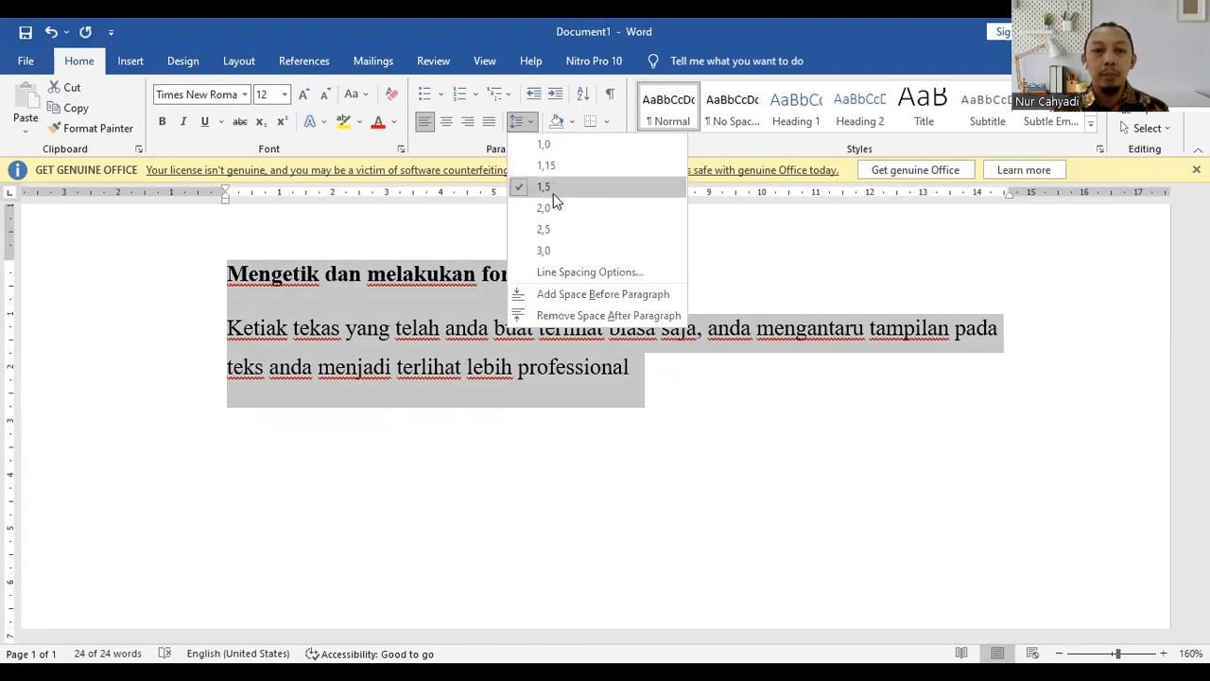
{"action": "left_click", "coordinate": [547, 278]}
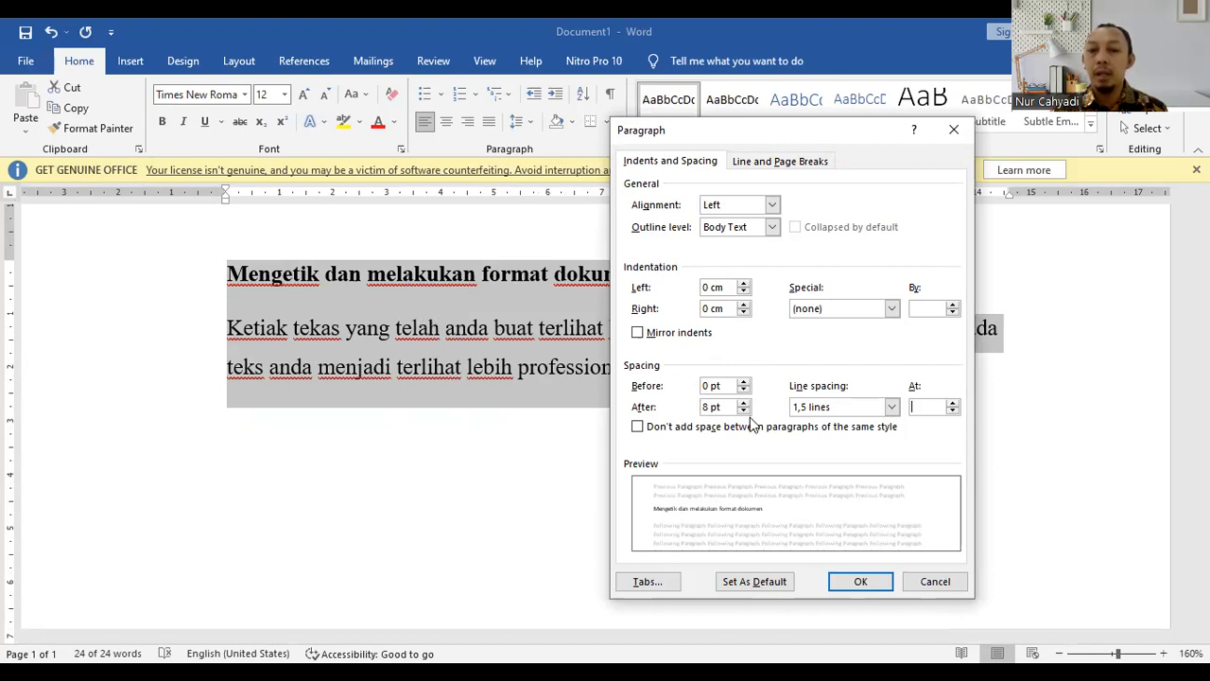
{"action": "left_click", "coordinate": [743, 411]}
{"action": "left_click", "coordinate": [743, 410]}
{"action": "left_click", "coordinate": [743, 410]}
{"action": "left_click", "coordinate": [743, 411]}
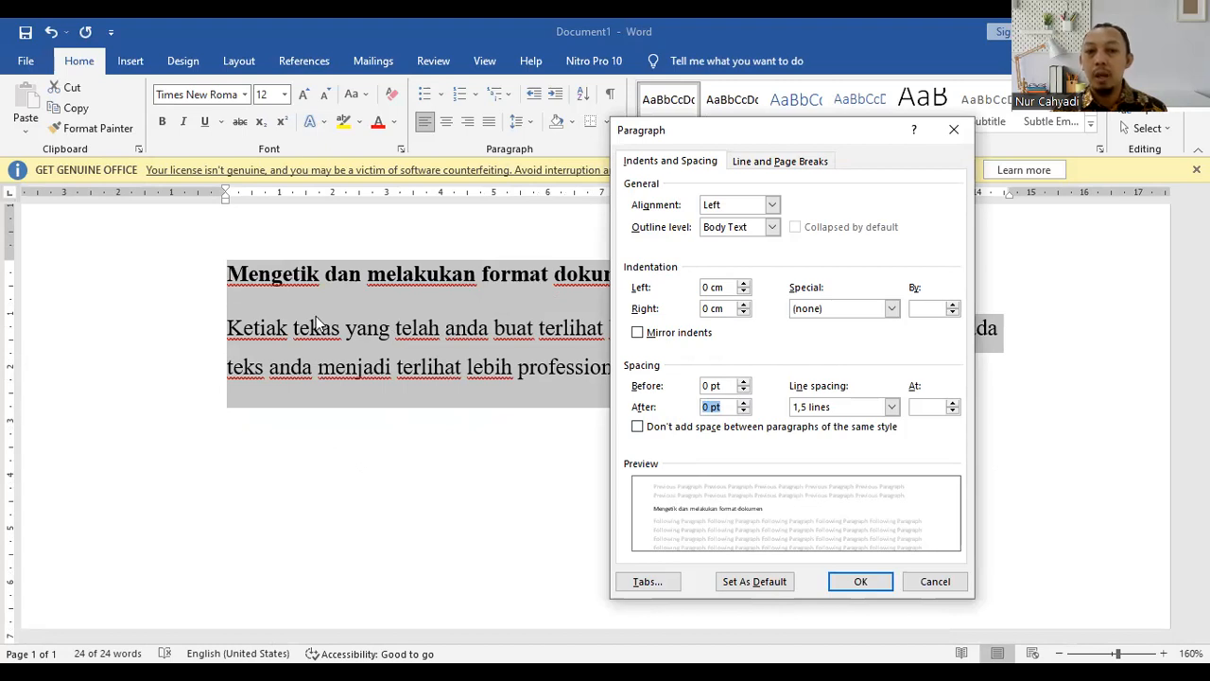
{"action": "left_click", "coordinate": [862, 582]}
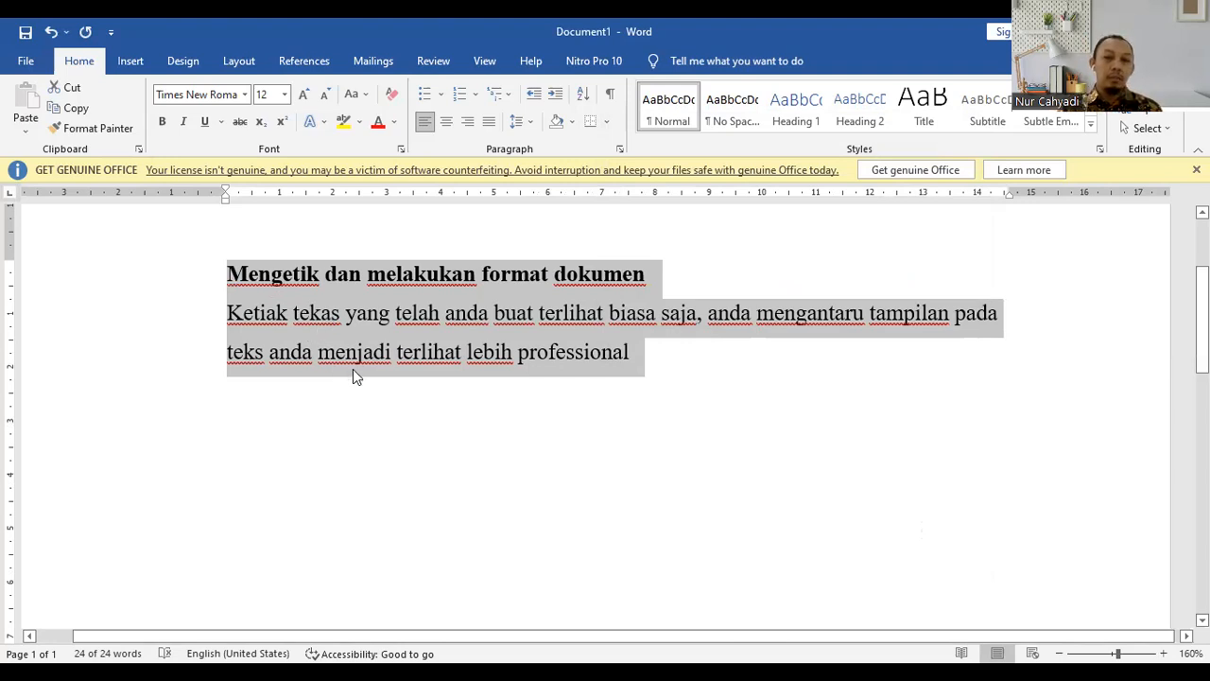
{"action": "left_click", "coordinate": [386, 388]}
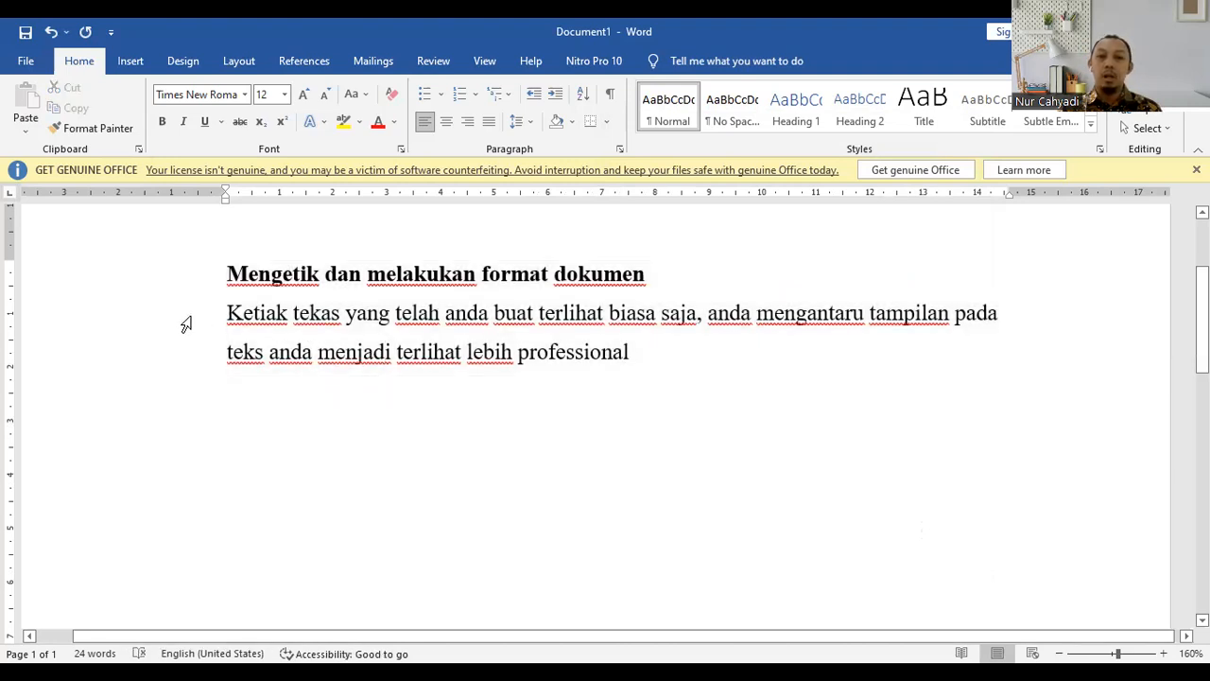
Underline the whole paragraph beginning "Ketiak tekas yang telah anda buat".
{"action": "left_click_drag", "start_coordinate": [185, 323], "coordinate": [189, 353]}
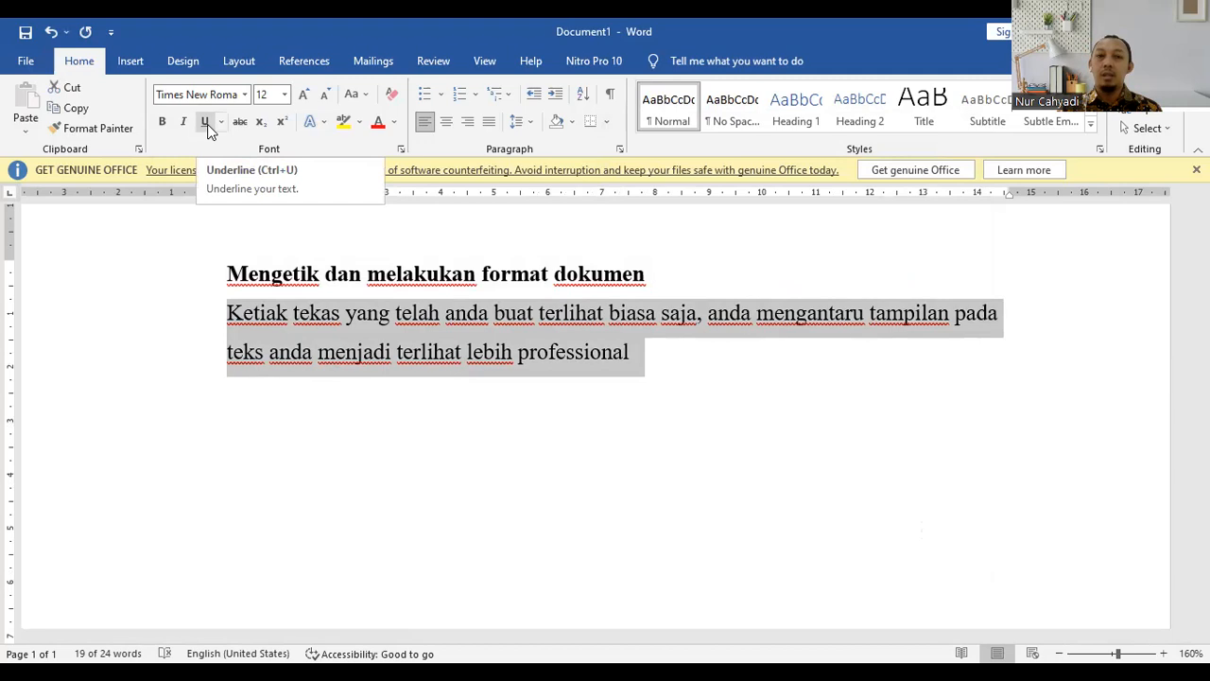
{"action": "left_click", "coordinate": [204, 124]}
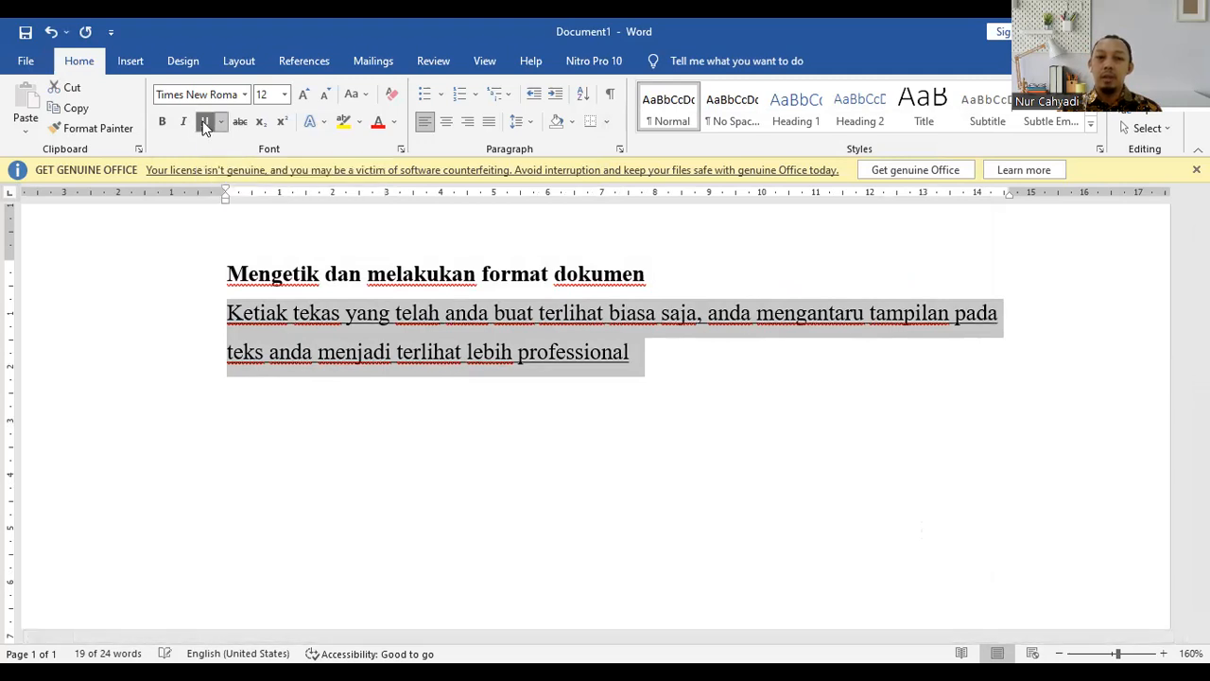
{"action": "left_click", "coordinate": [537, 410]}
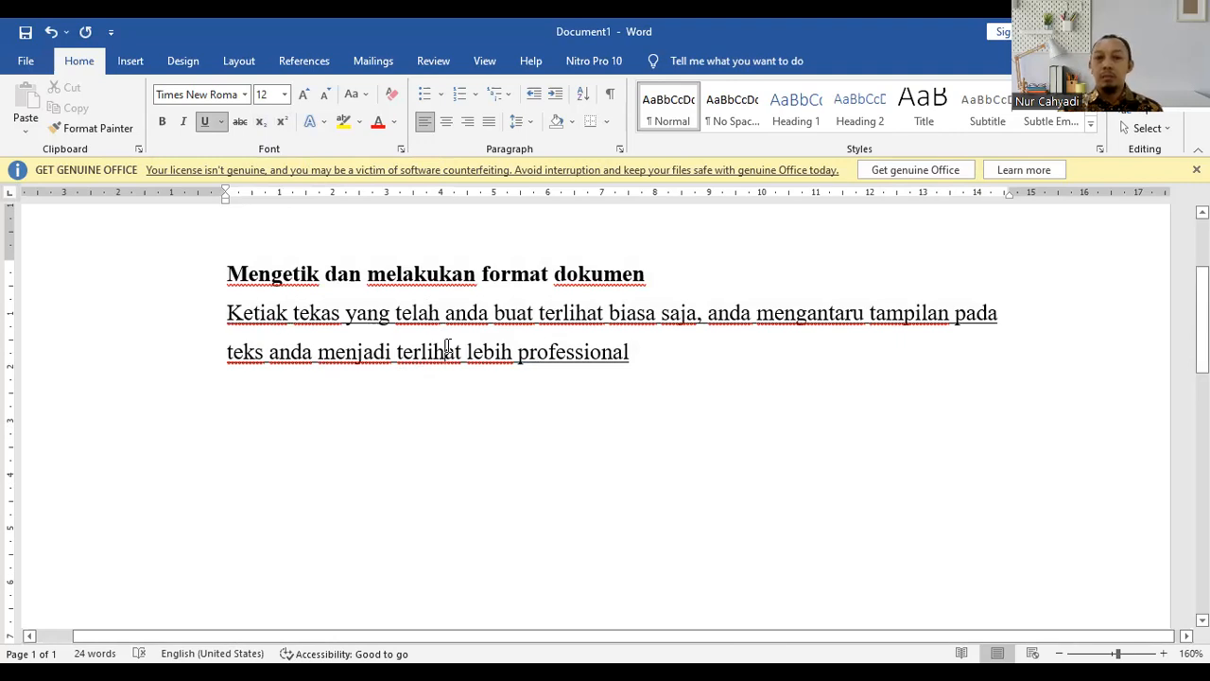
Change the heading's letter case to Capitalize Each Word.
{"action": "left_click", "coordinate": [178, 286]}
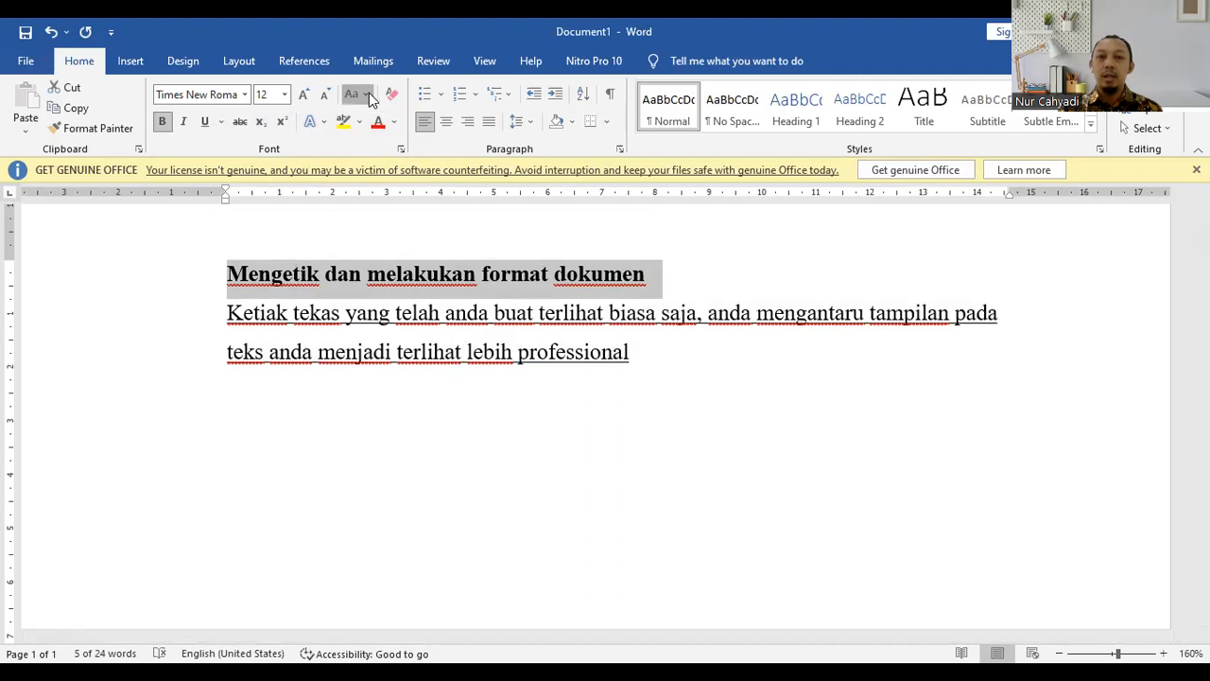
{"action": "left_click", "coordinate": [368, 95]}
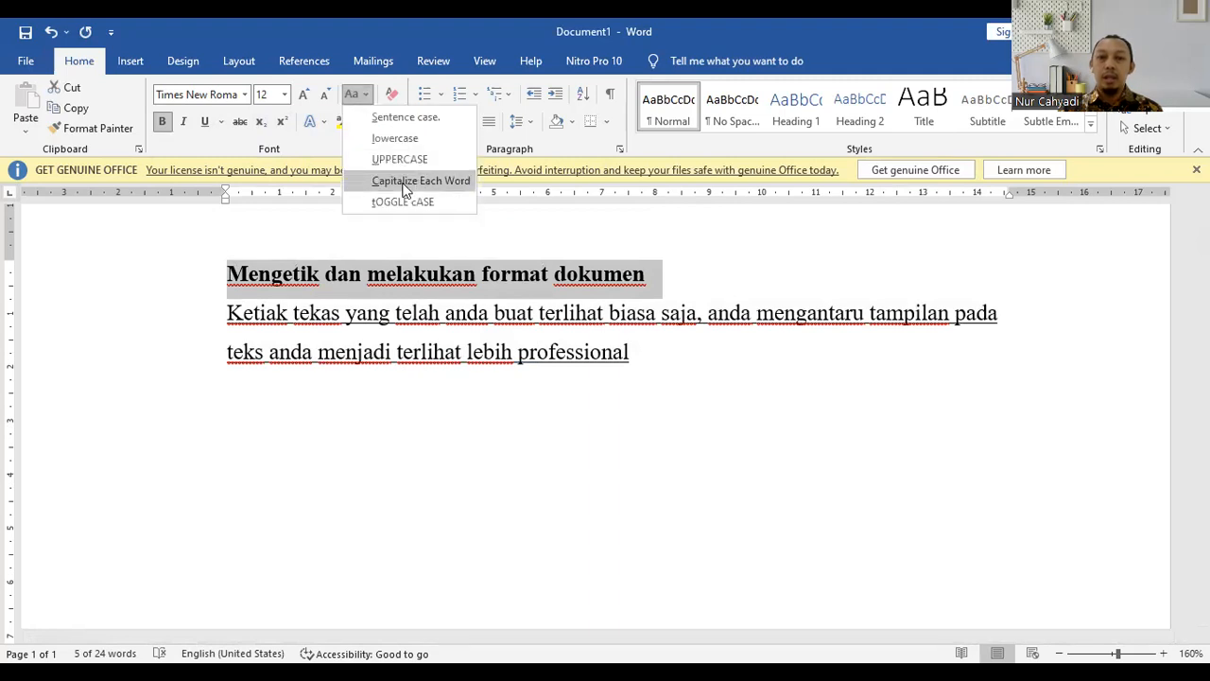
{"action": "left_click", "coordinate": [404, 181]}
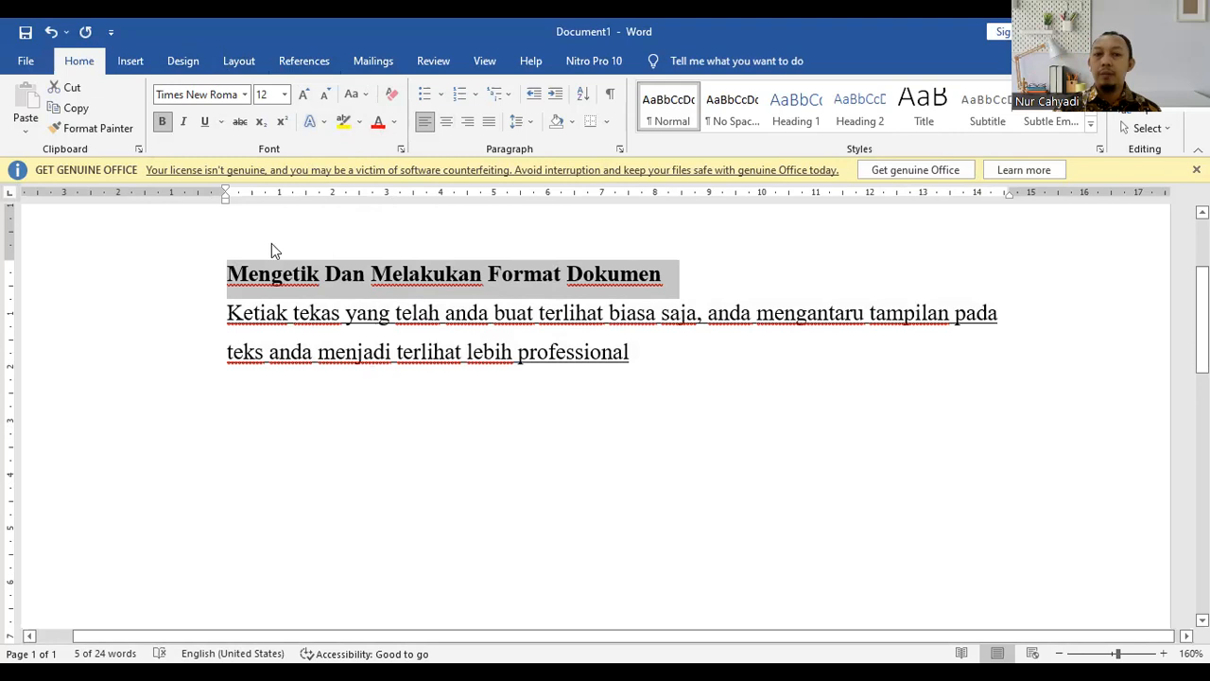
Color the heading text "Mengetik Dan Melakukan Format Dokumen" dark blue, using a color from the standard hexagon palette.
{"action": "left_click", "coordinate": [394, 121]}
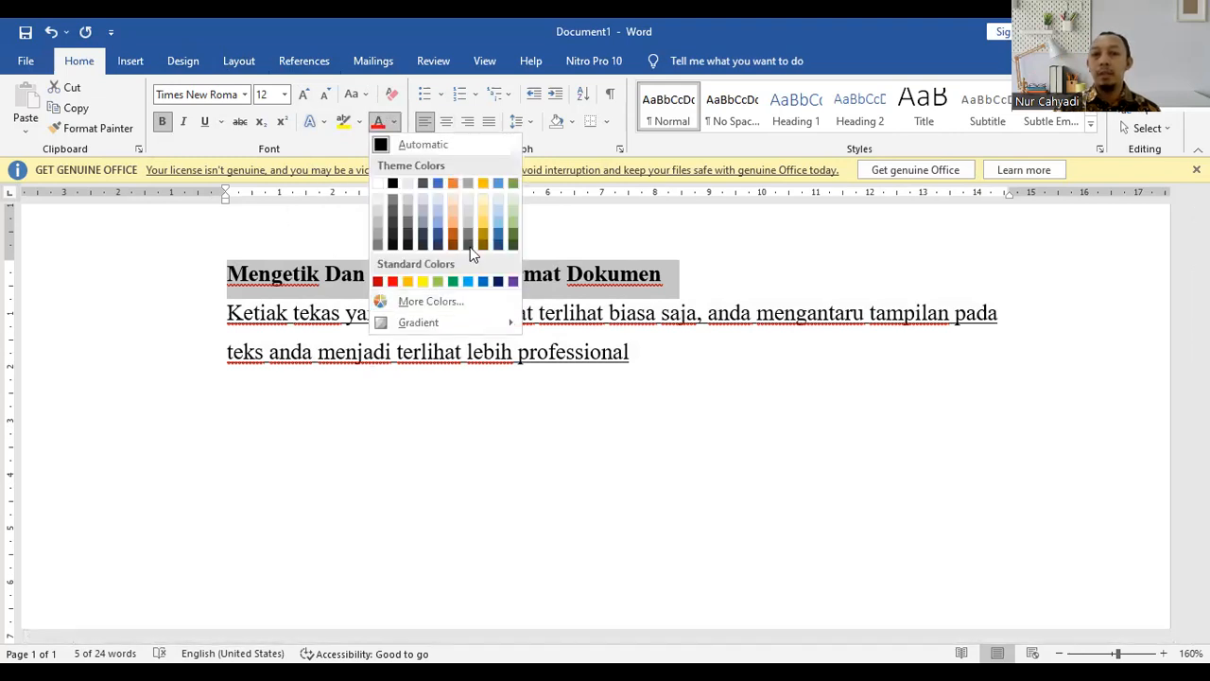
{"action": "left_click", "coordinate": [431, 301]}
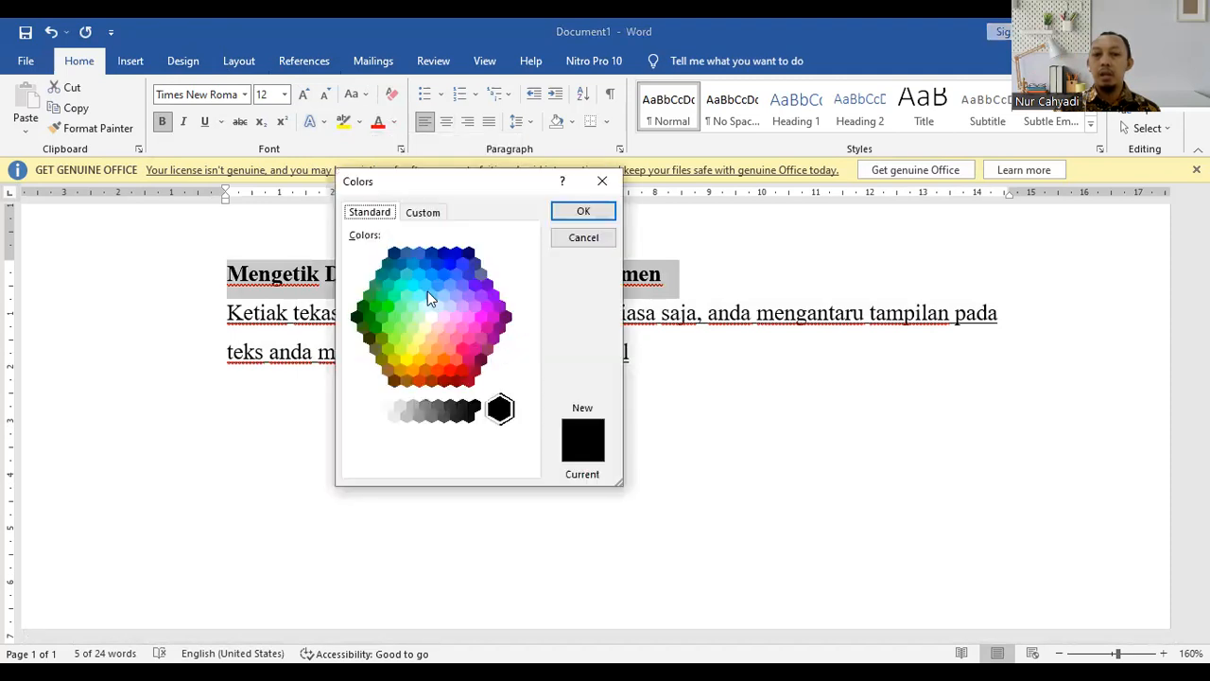
{"action": "left_click", "coordinate": [421, 214]}
{"action": "left_click", "coordinate": [371, 213]}
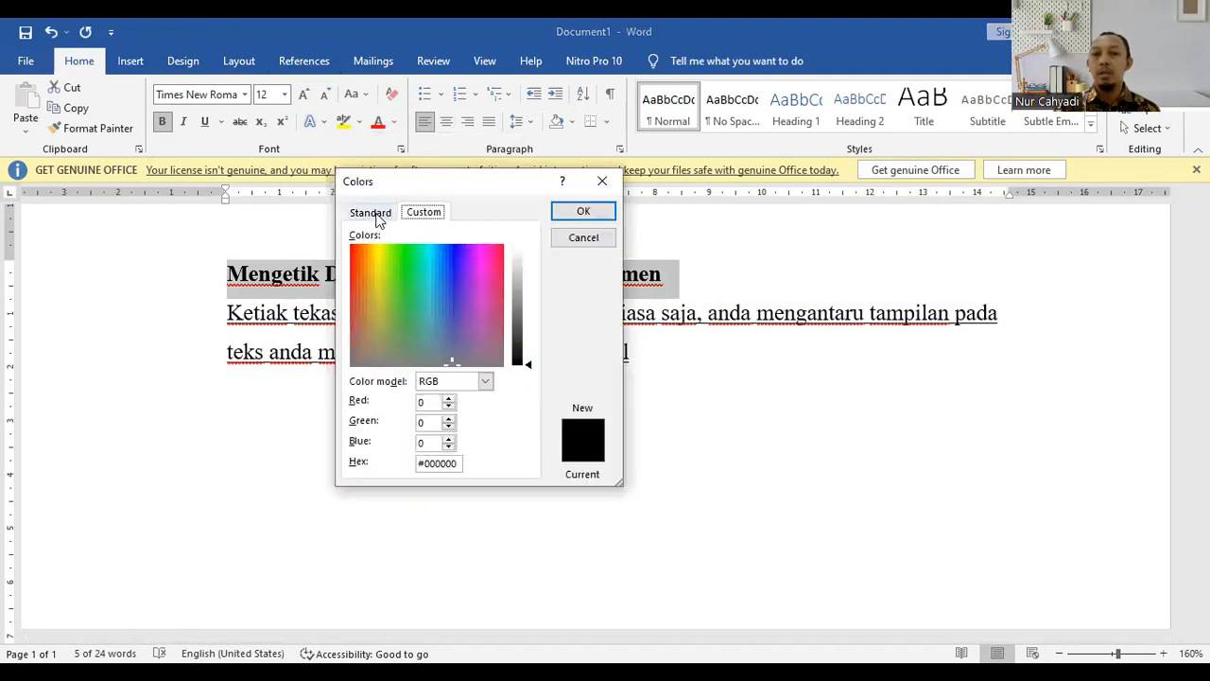
{"action": "left_click", "coordinate": [457, 256]}
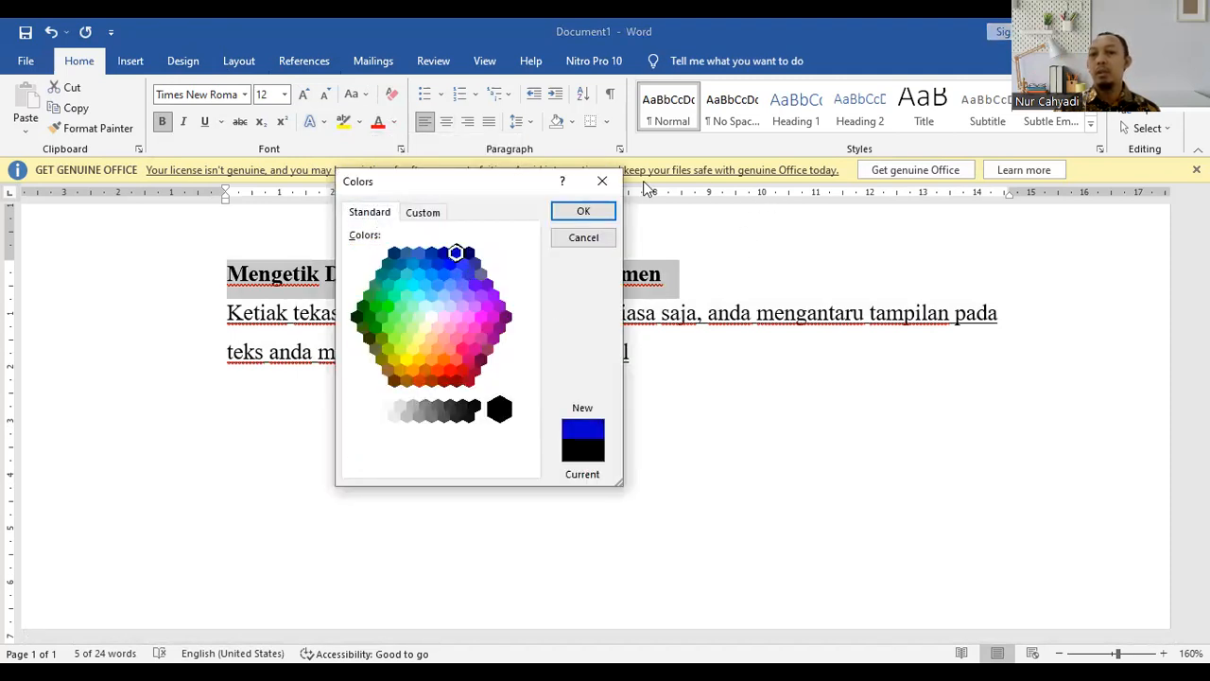
{"action": "left_click", "coordinate": [584, 212]}
{"action": "left_click", "coordinate": [511, 416]}
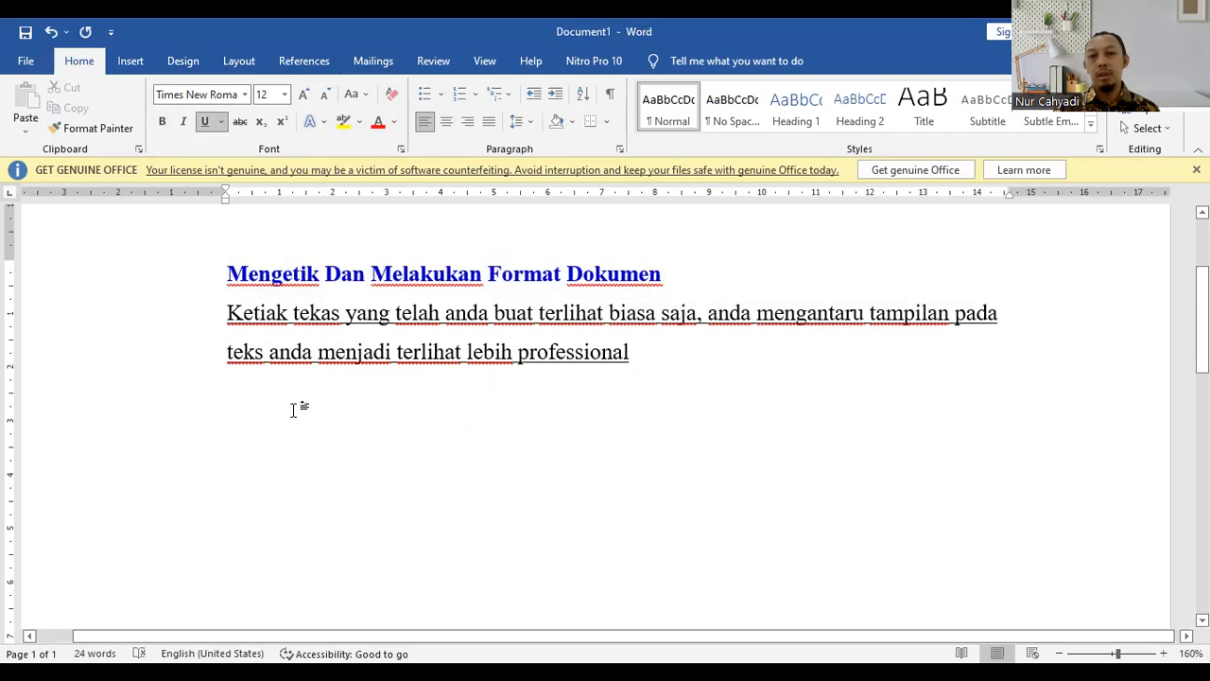
Try justified, right and centered alignment on the underlined paragraph, and return it to left alignment.
{"action": "left_click", "coordinate": [339, 320]}
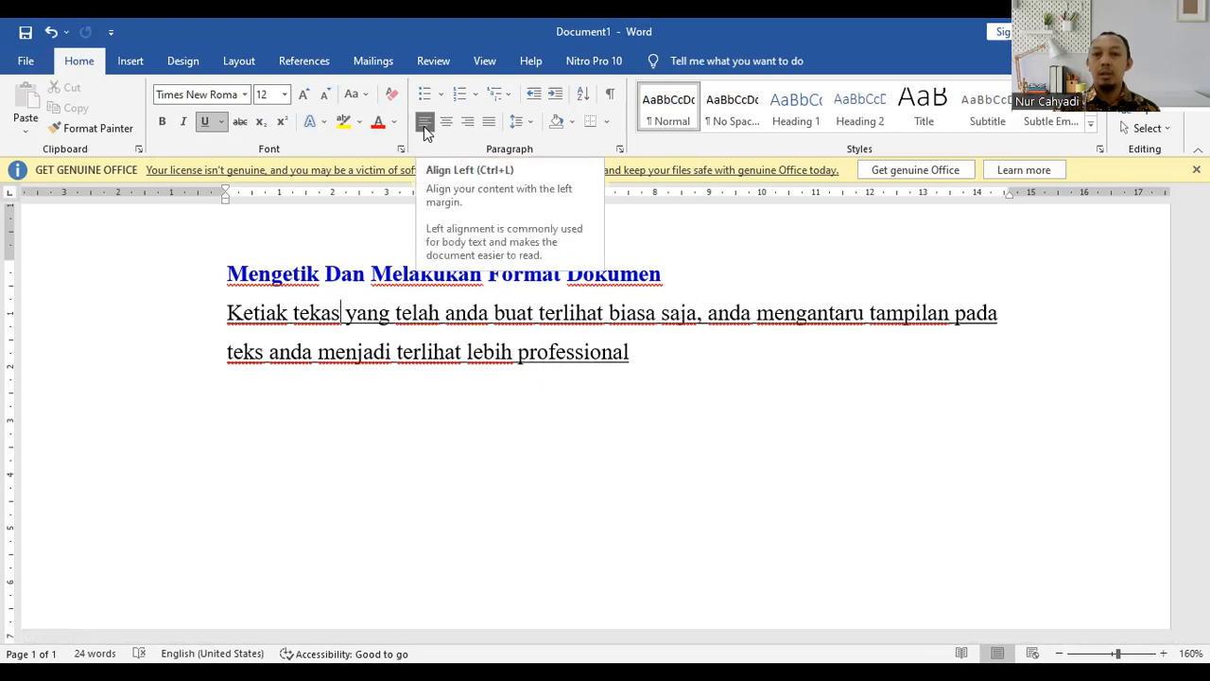
{"action": "left_click", "coordinate": [487, 125]}
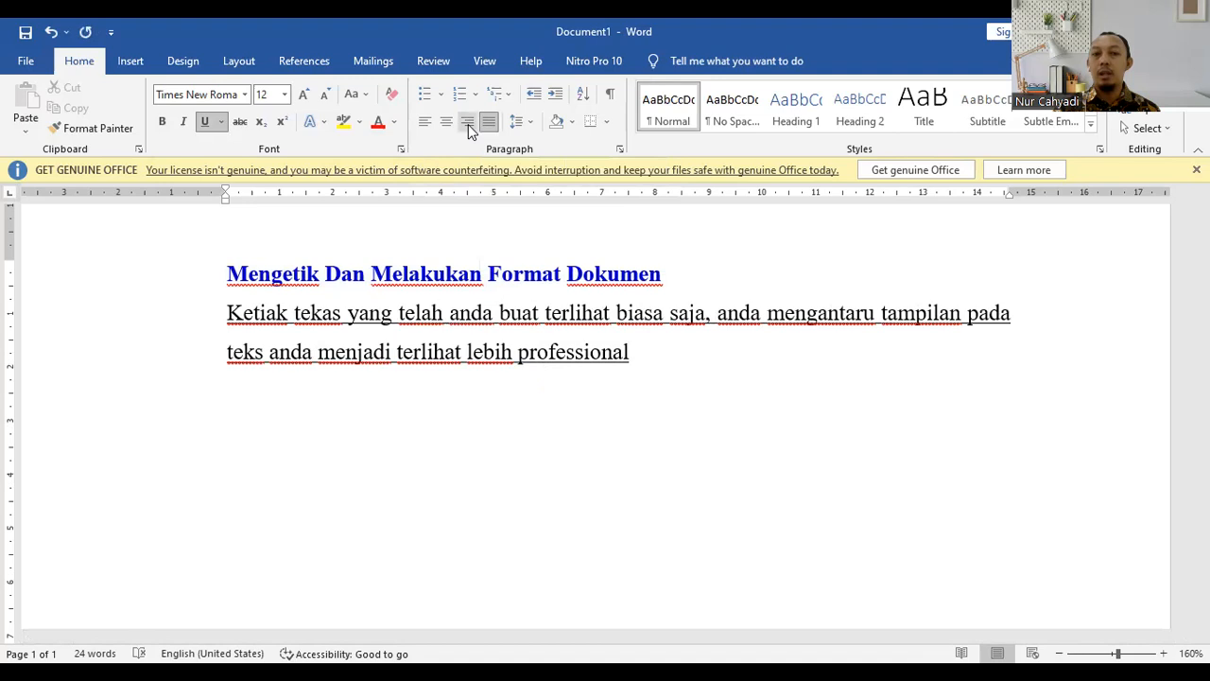
{"action": "left_click", "coordinate": [467, 124]}
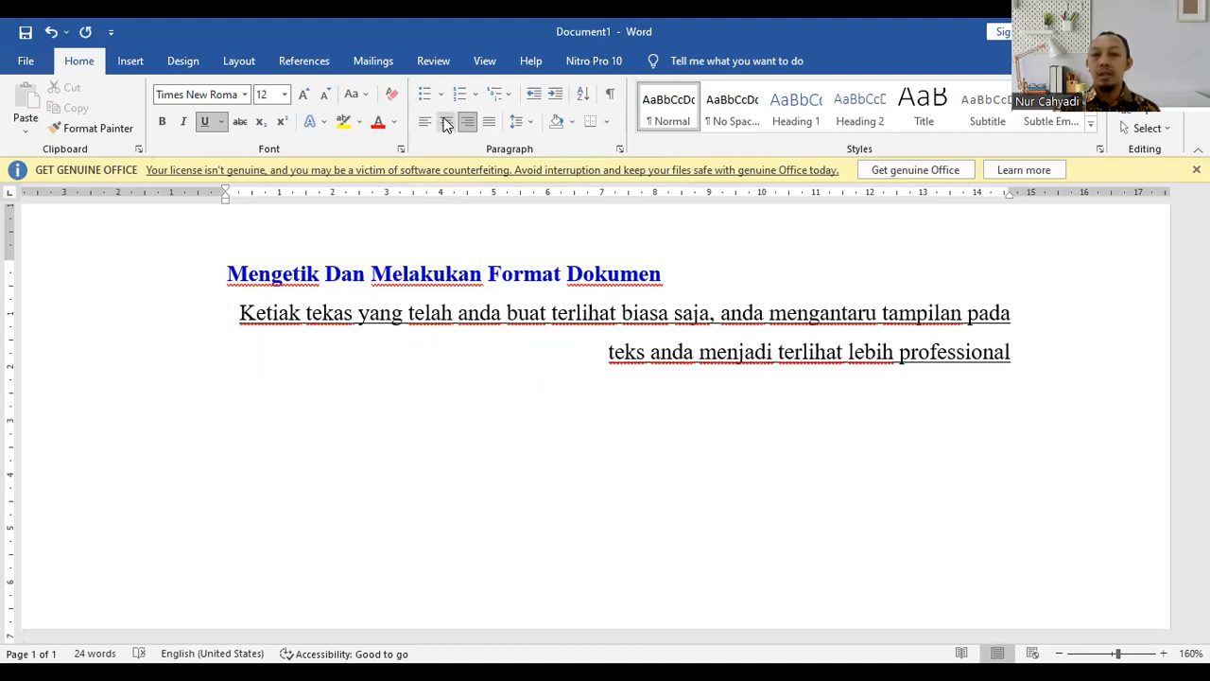
{"action": "left_click", "coordinate": [445, 124]}
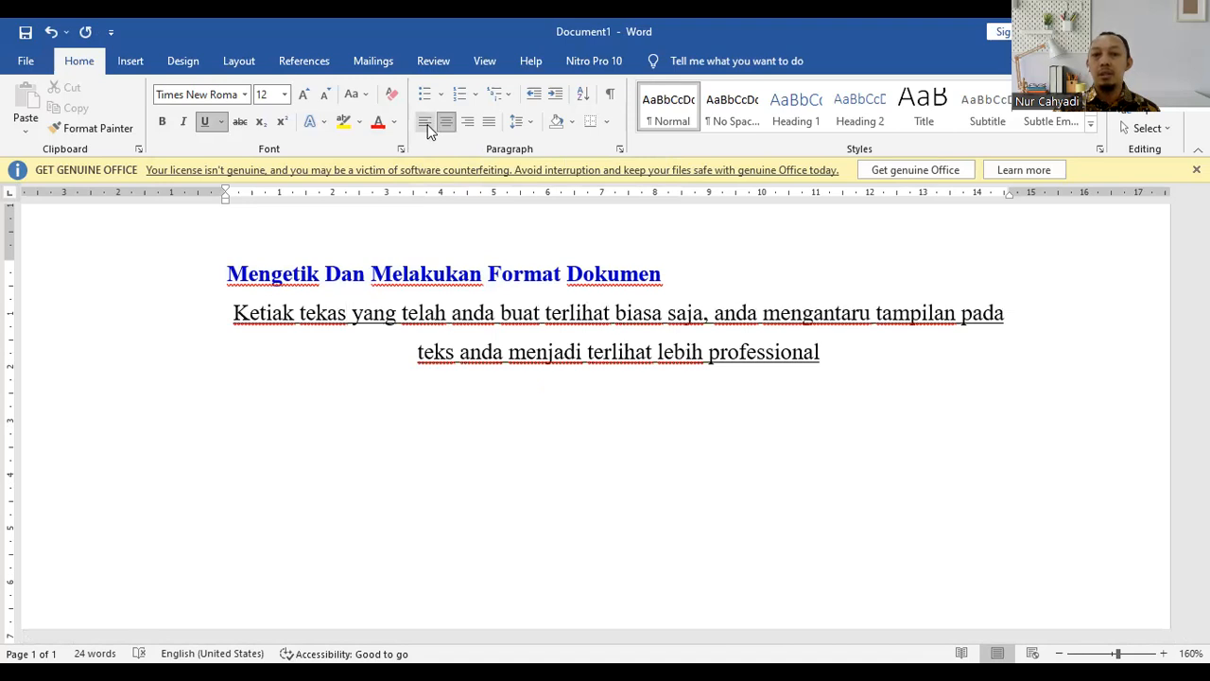
{"action": "left_click", "coordinate": [426, 124]}
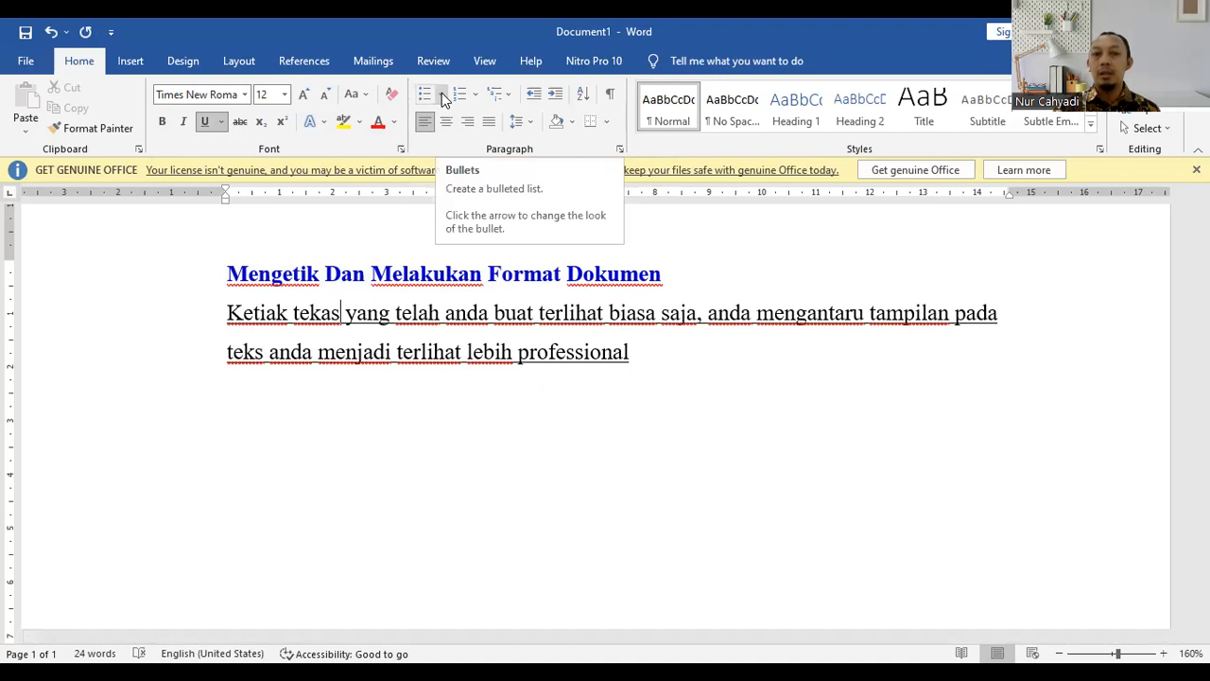
Number the underlined paragraph in the 1. 2. 3. format and switch it to the 1) a) i) multilevel list.
{"action": "left_click", "coordinate": [441, 92]}
{"action": "left_click", "coordinate": [476, 97]}
{"action": "left_click", "coordinate": [543, 162]}
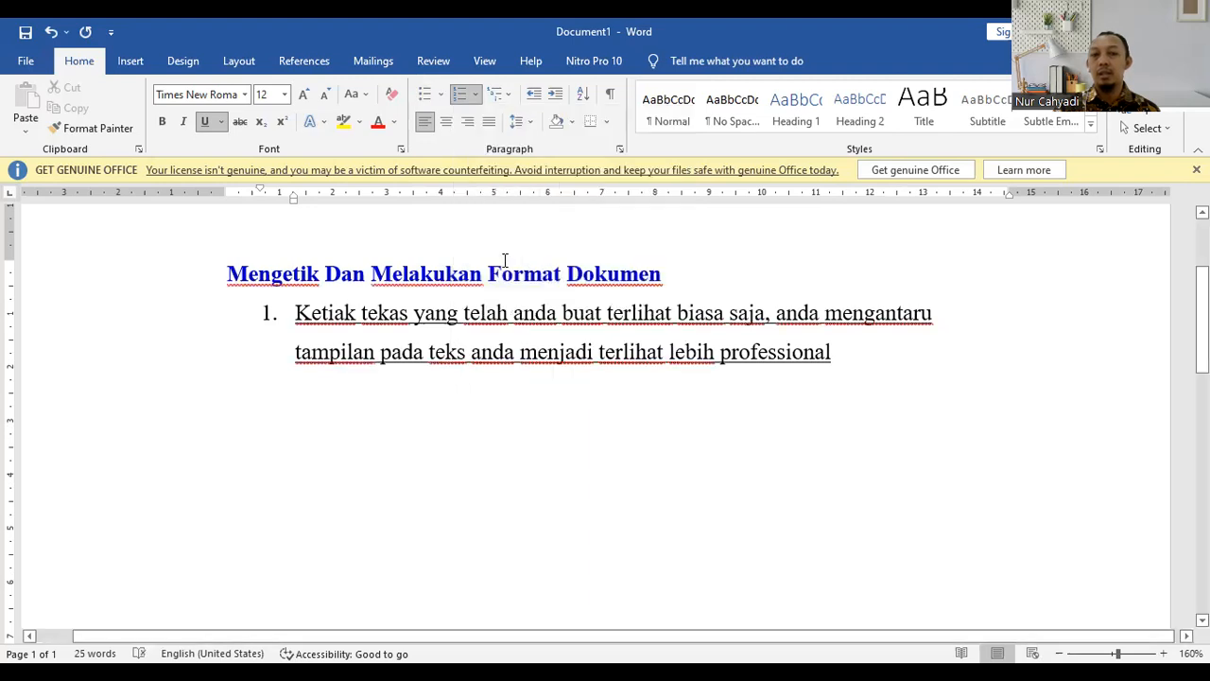
{"action": "left_click", "coordinate": [505, 94]}
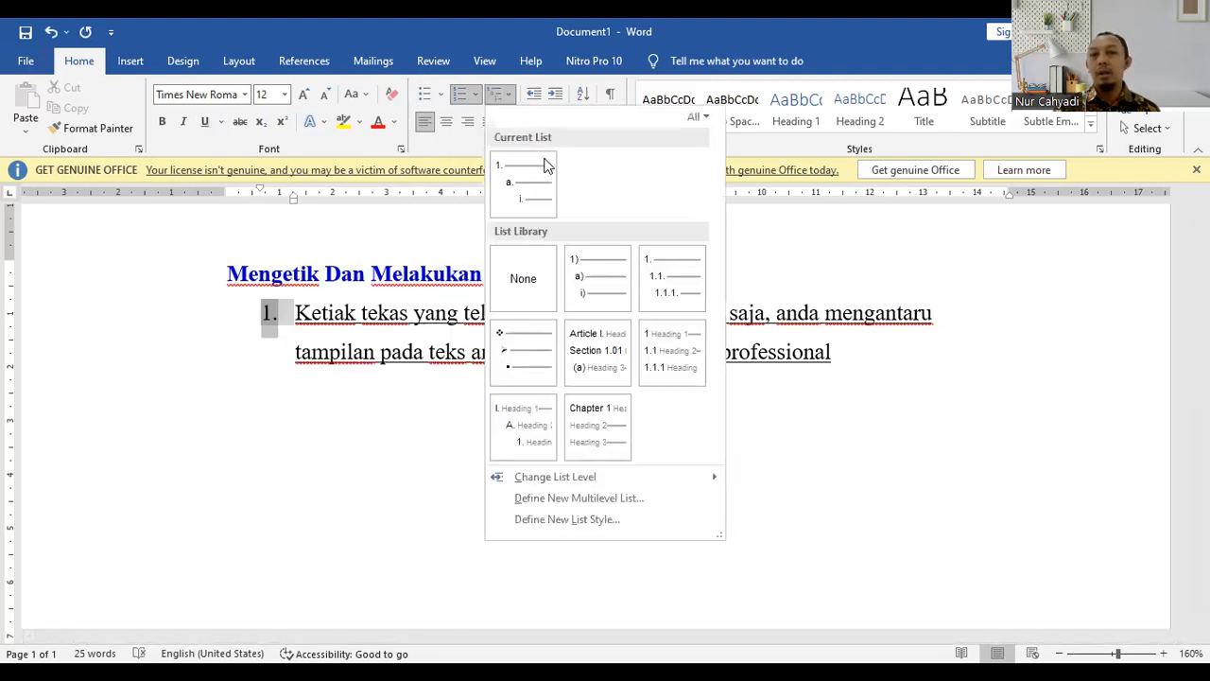
{"action": "mouse_move", "coordinate": [596, 280]}
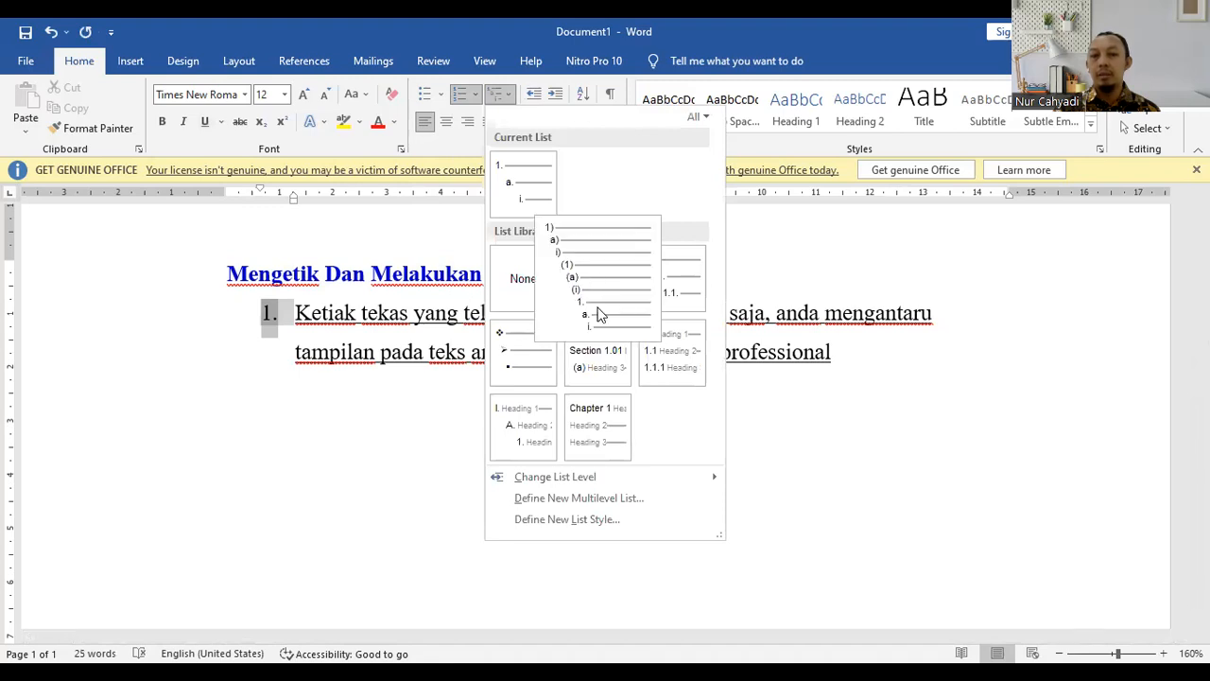
{"action": "left_click", "coordinate": [605, 279]}
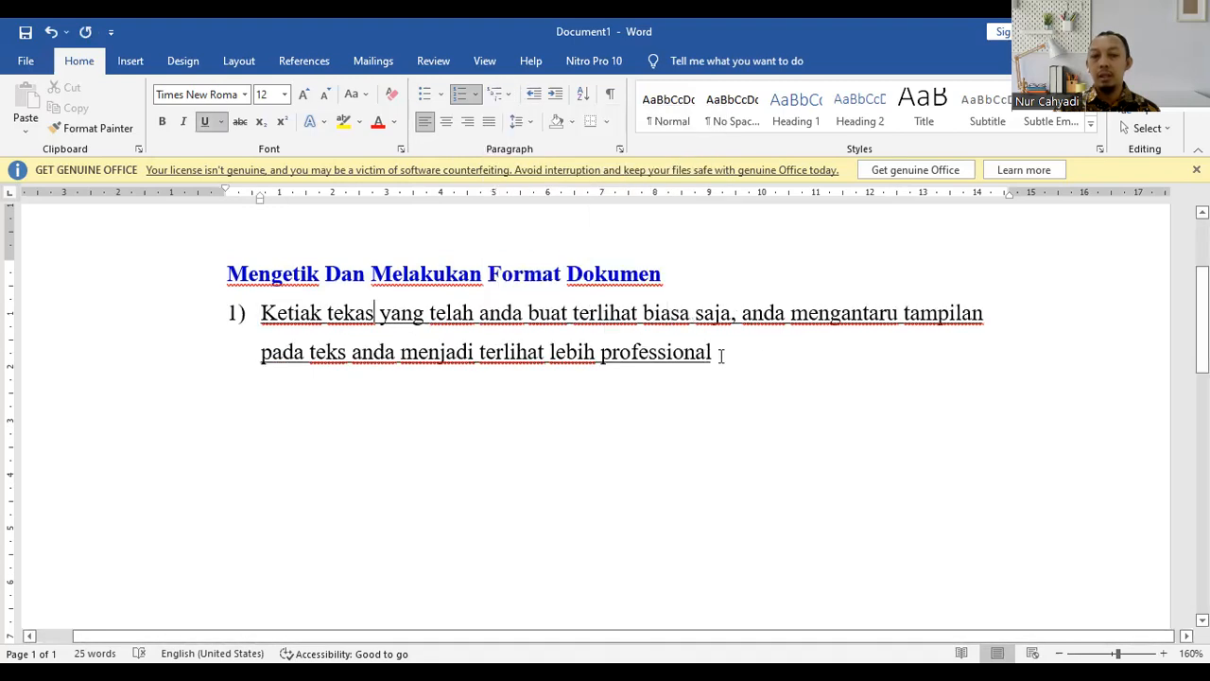
Remove the list numbering from the underlined paragraph.
{"action": "left_click", "coordinate": [737, 354]}
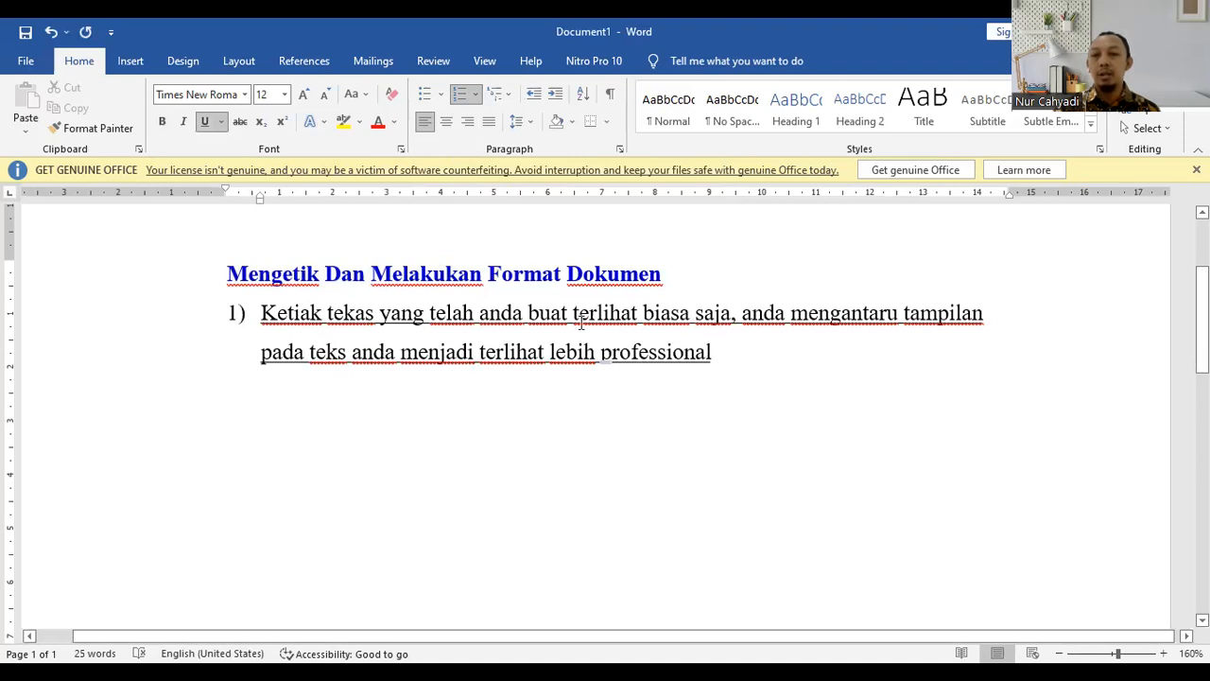
{"action": "left_click", "coordinate": [477, 96]}
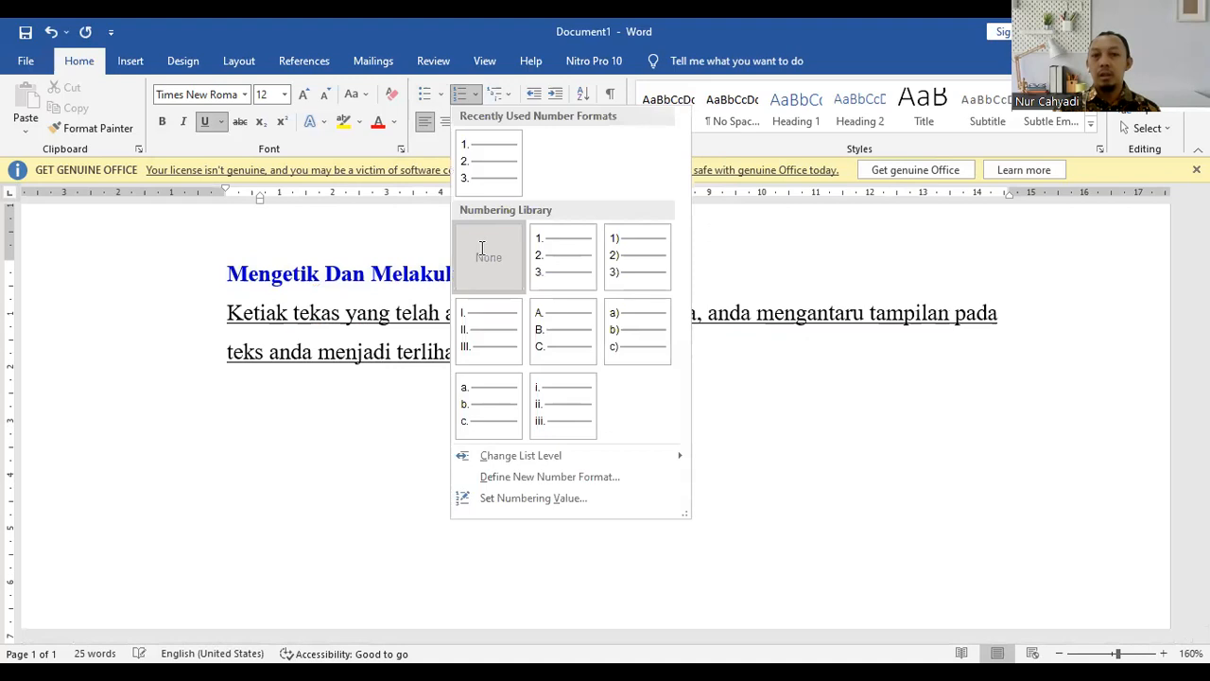
{"action": "left_click", "coordinate": [481, 248]}
Increase the left indent of the underlined paragraph below the heading.
{"action": "left_click", "coordinate": [193, 323]}
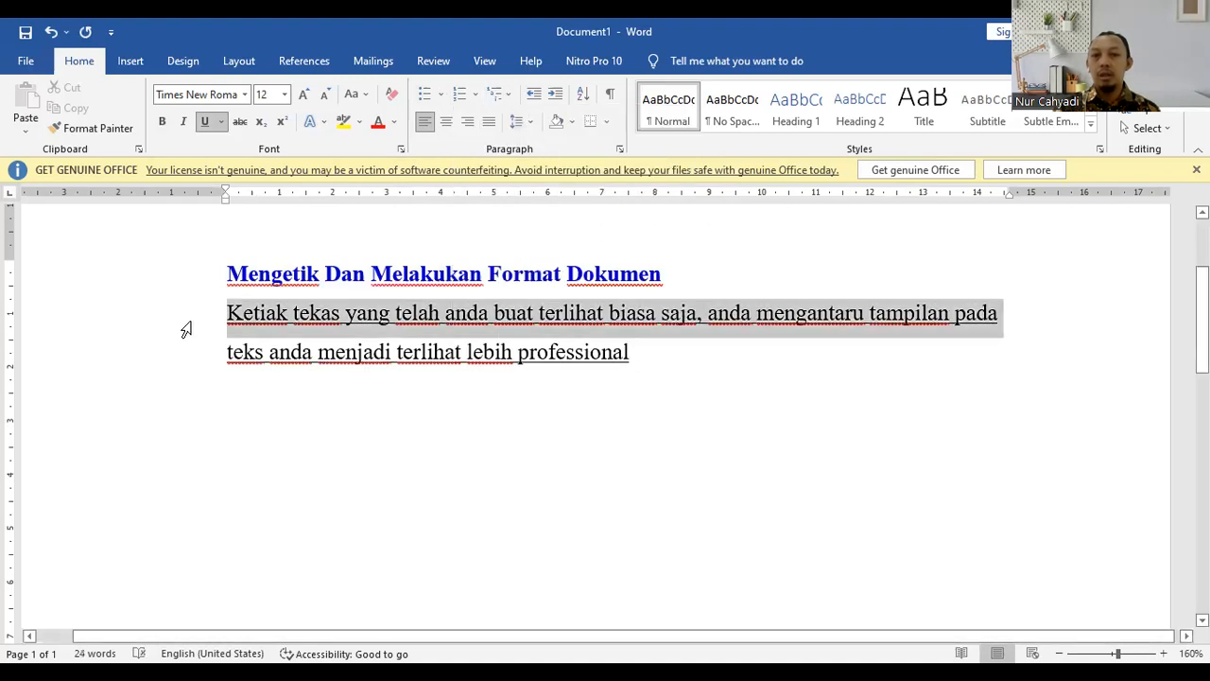
{"action": "left_click", "coordinate": [555, 99]}
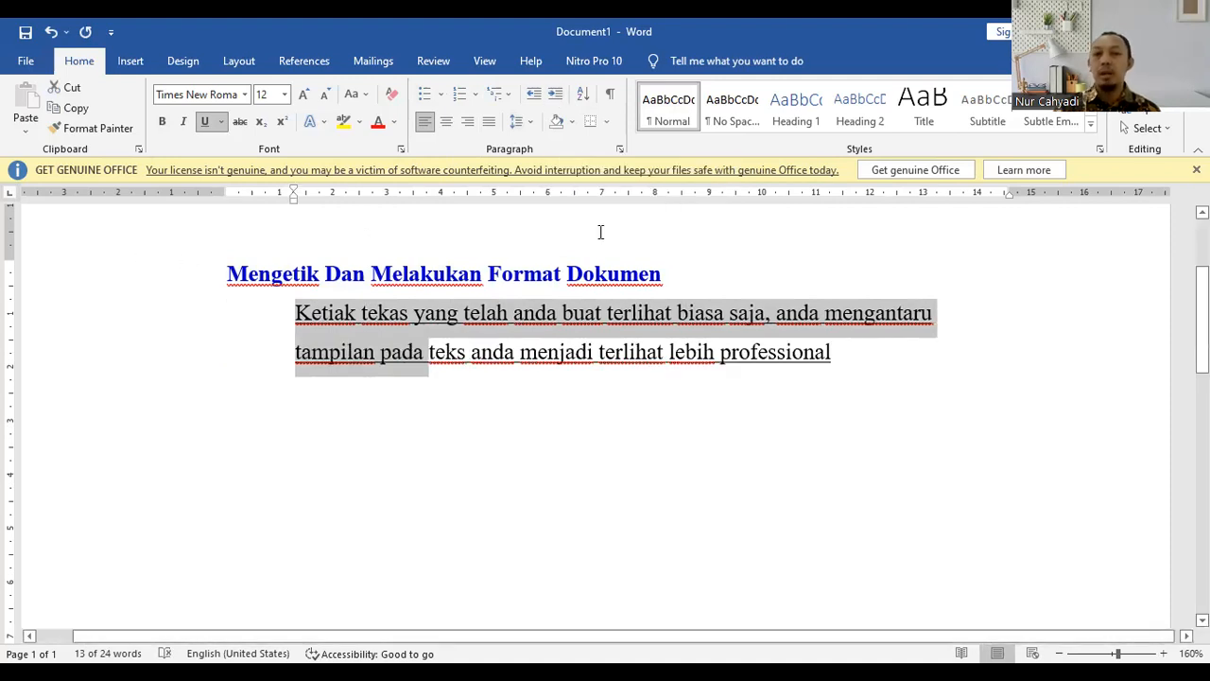
Decrease the left indent of the paragraph below the heading and highlight its first line in yellow.
{"action": "left_click", "coordinate": [534, 98]}
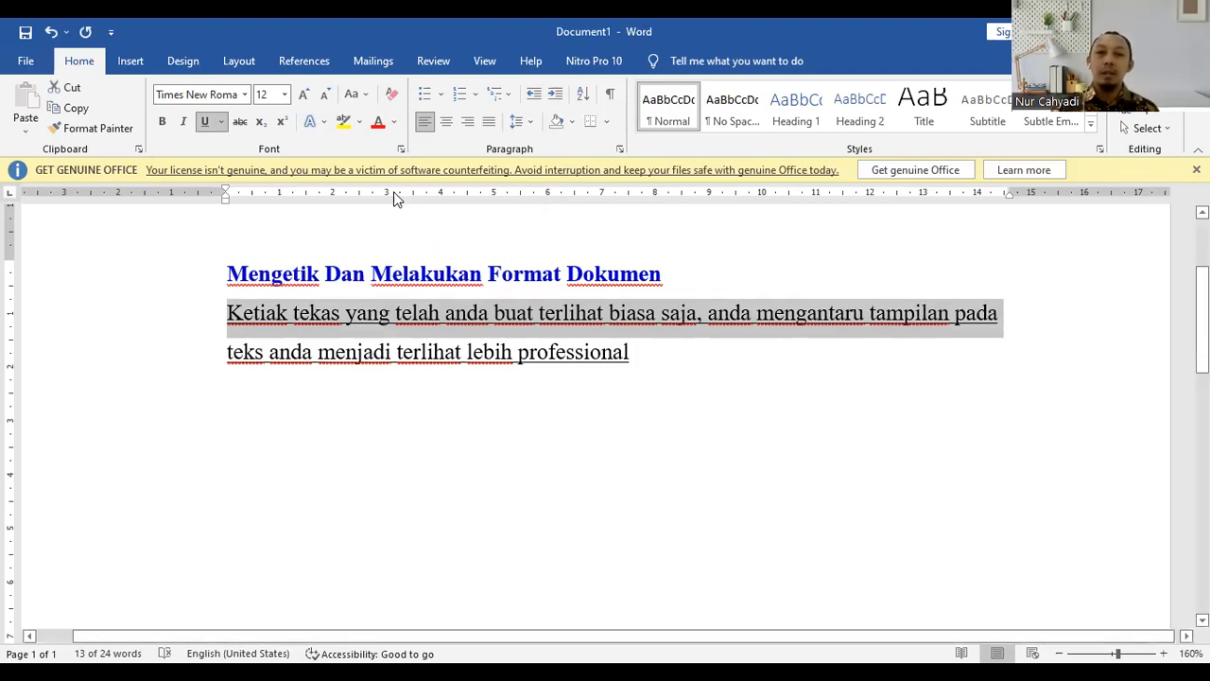
{"action": "left_click", "coordinate": [344, 125]}
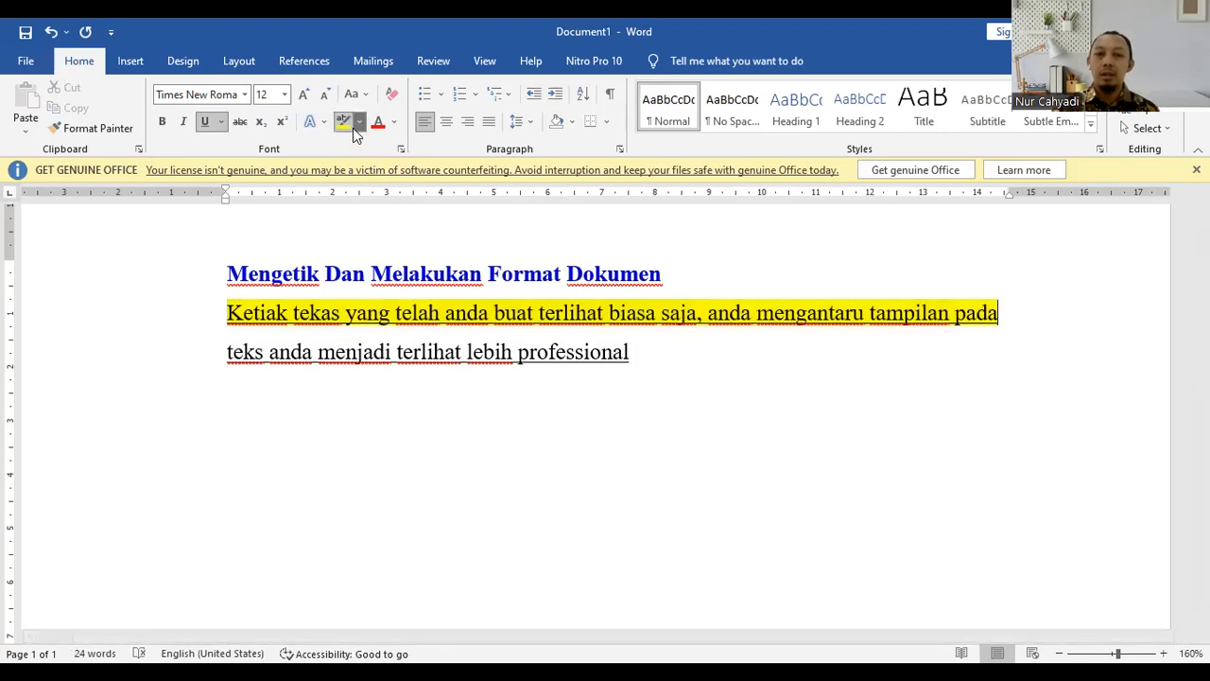
{"action": "left_click", "coordinate": [358, 123]}
{"action": "left_click", "coordinate": [391, 224]}
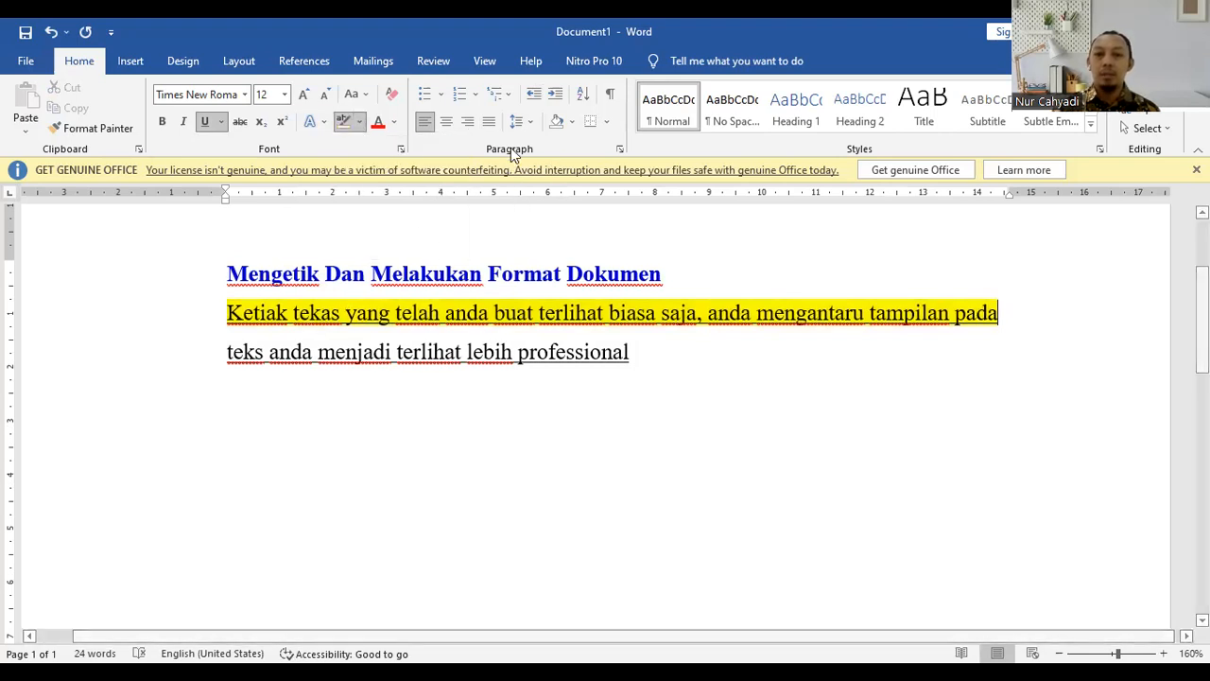
Apply light green shading to the whole underlined paragraph below the heading.
{"action": "left_click", "coordinate": [571, 125]}
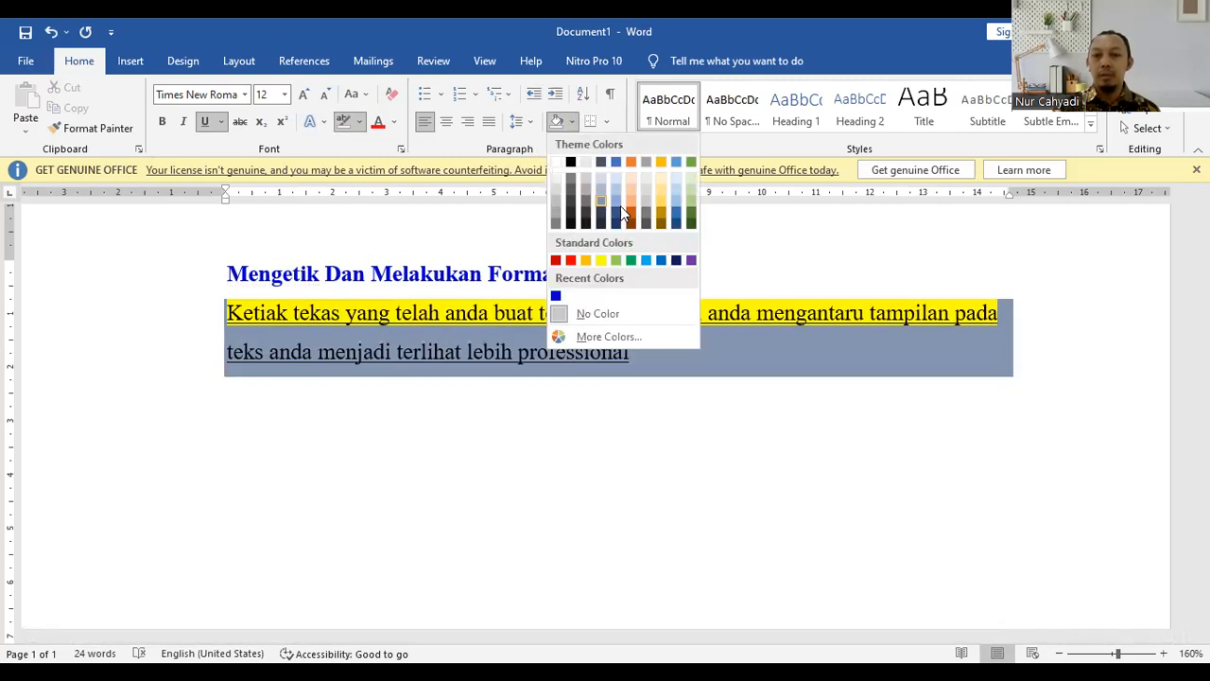
{"action": "left_click", "coordinate": [691, 206]}
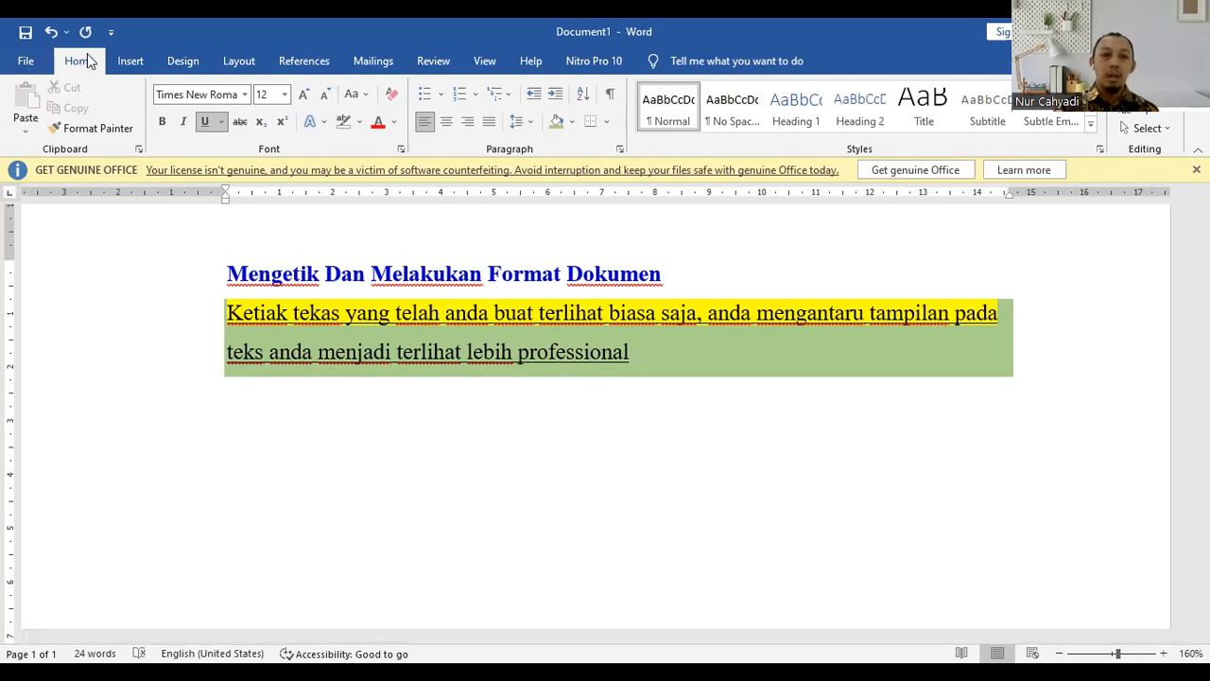
{"action": "left_click", "coordinate": [95, 128]}
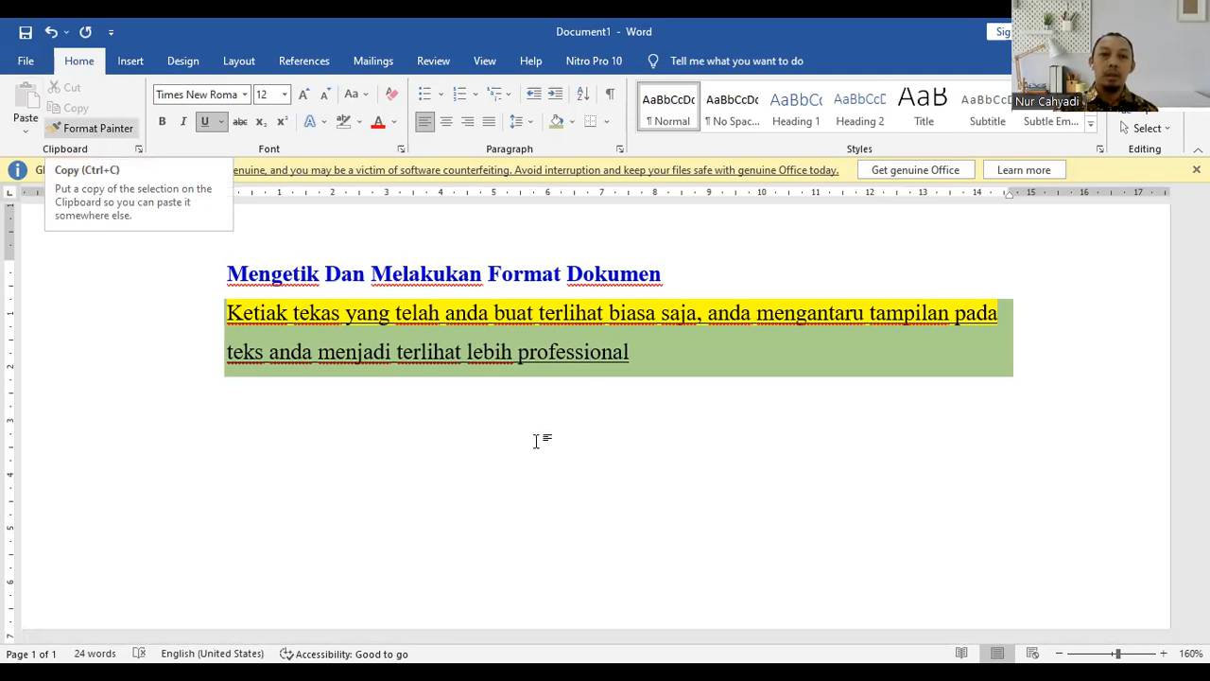
{"action": "left_click", "coordinate": [435, 379]}
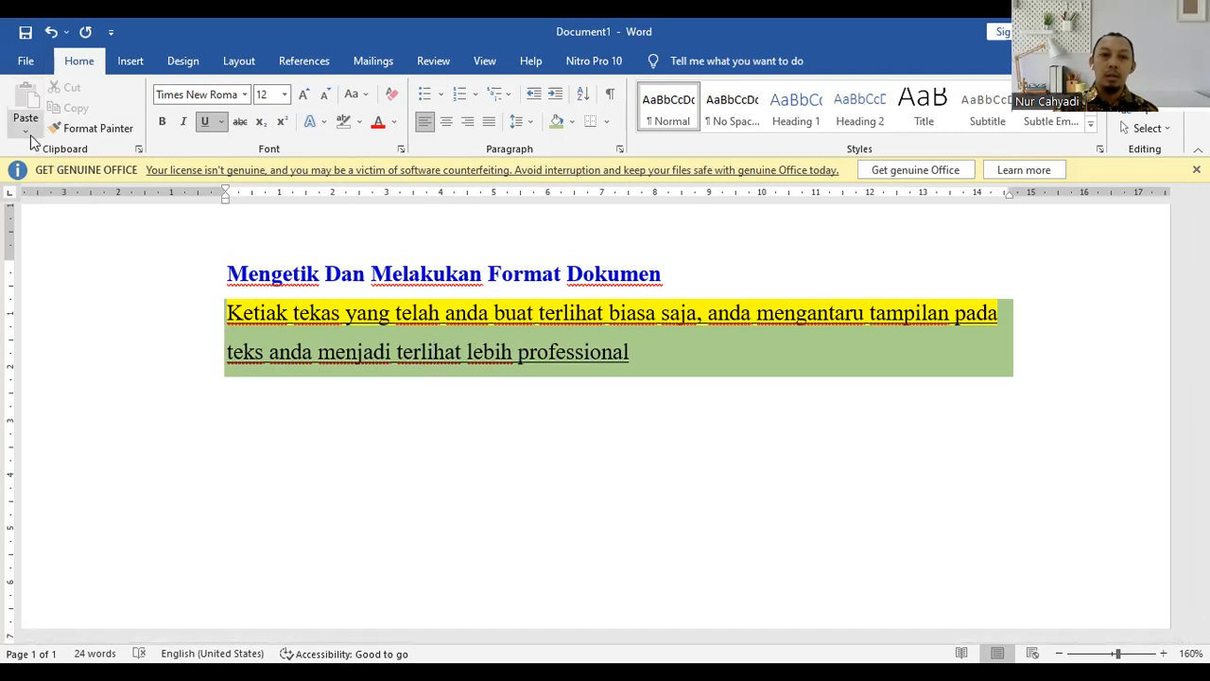
Copy the line "teks anda menjadi terlihat lebih professional", add two line breaks within it, and paste the copy twice at that point.
{"action": "left_click", "coordinate": [189, 357]}
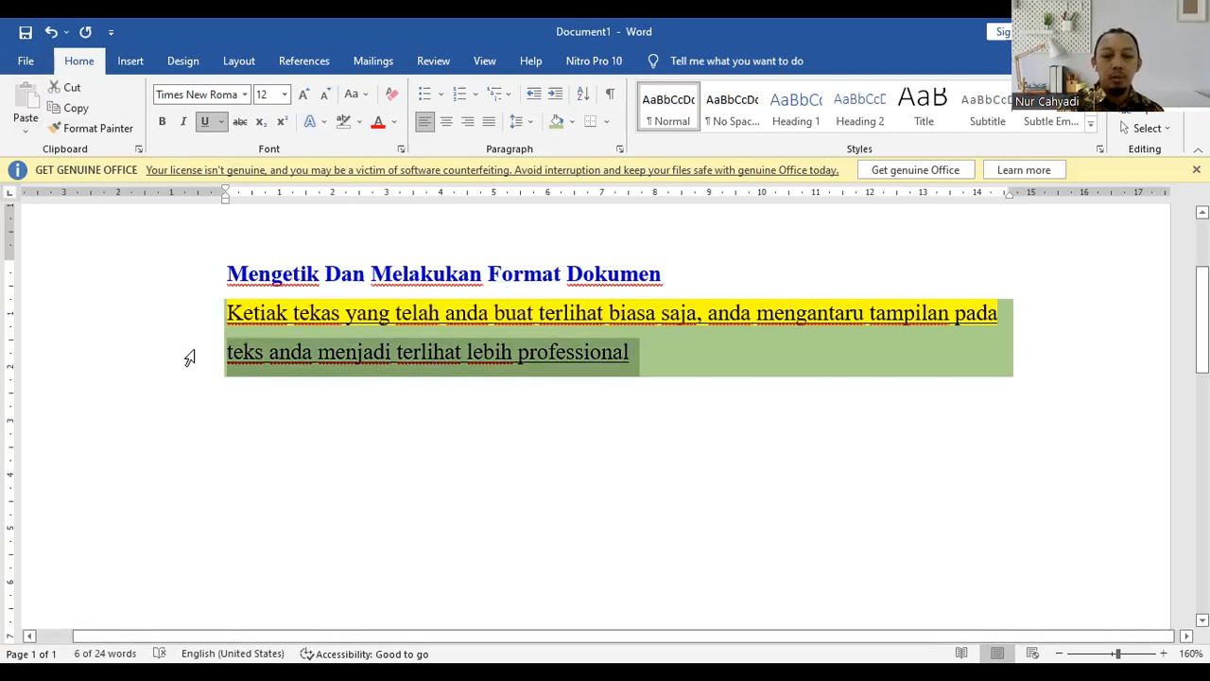
{"action": "key", "text": "ctrl+c"}
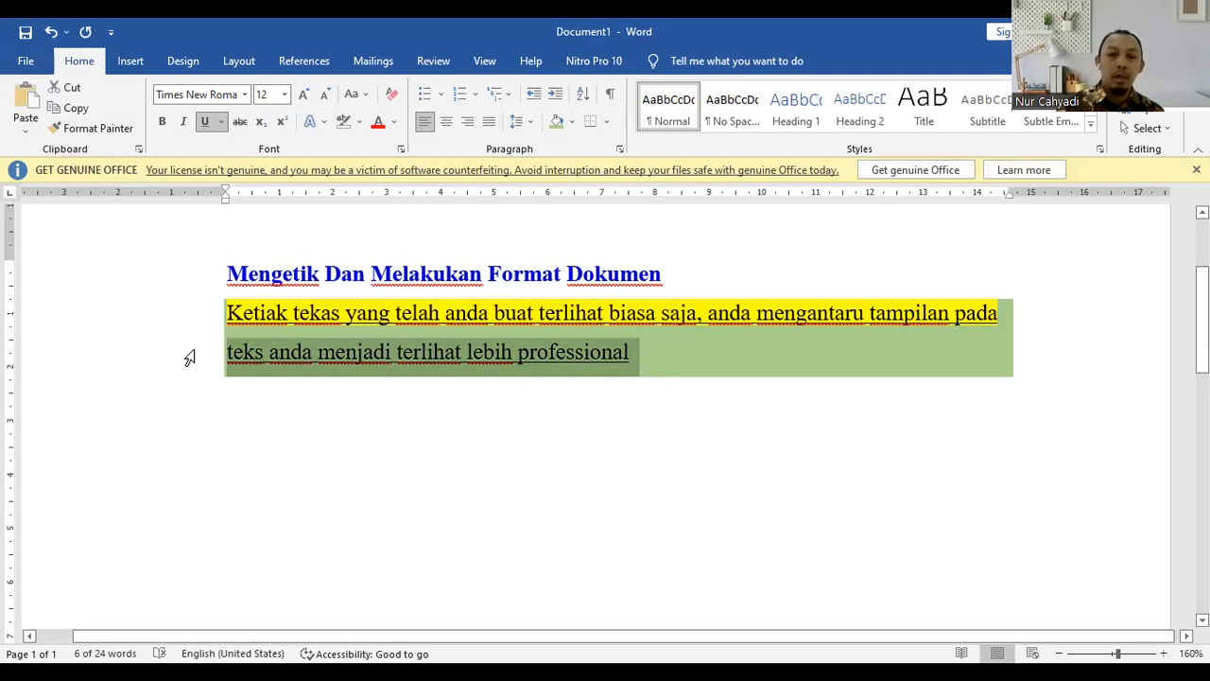
{"action": "left_click", "coordinate": [254, 419]}
{"action": "key", "text": "Return"}
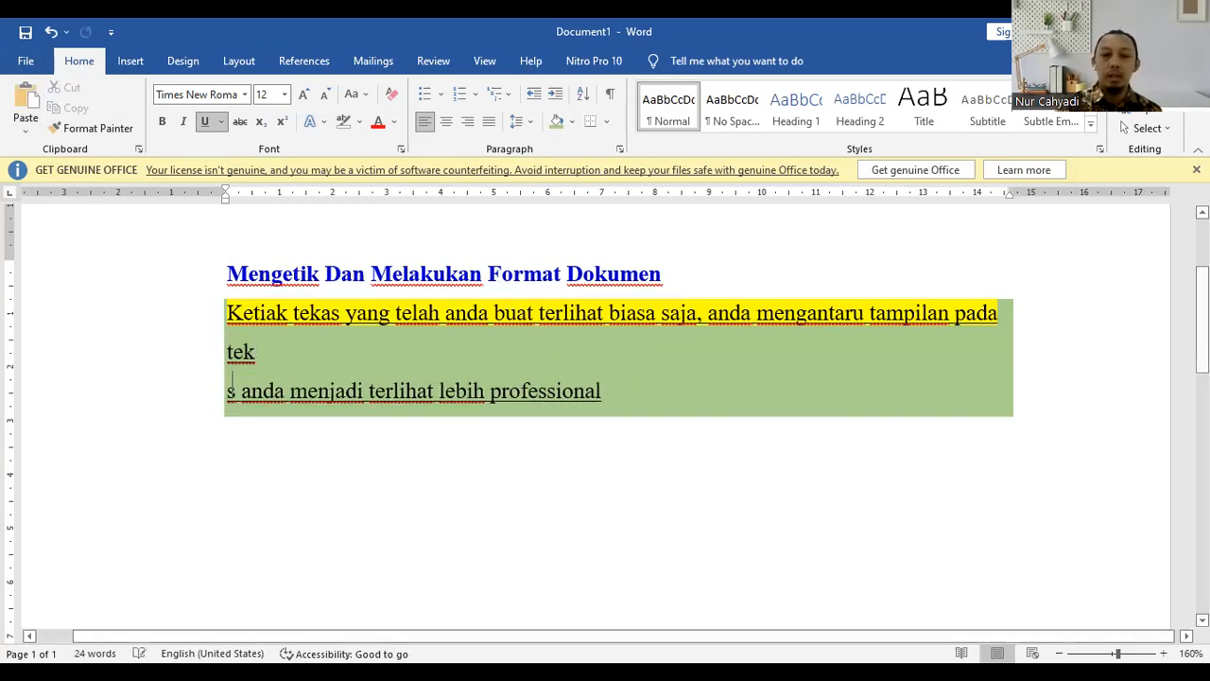
{"action": "key", "text": "Return"}
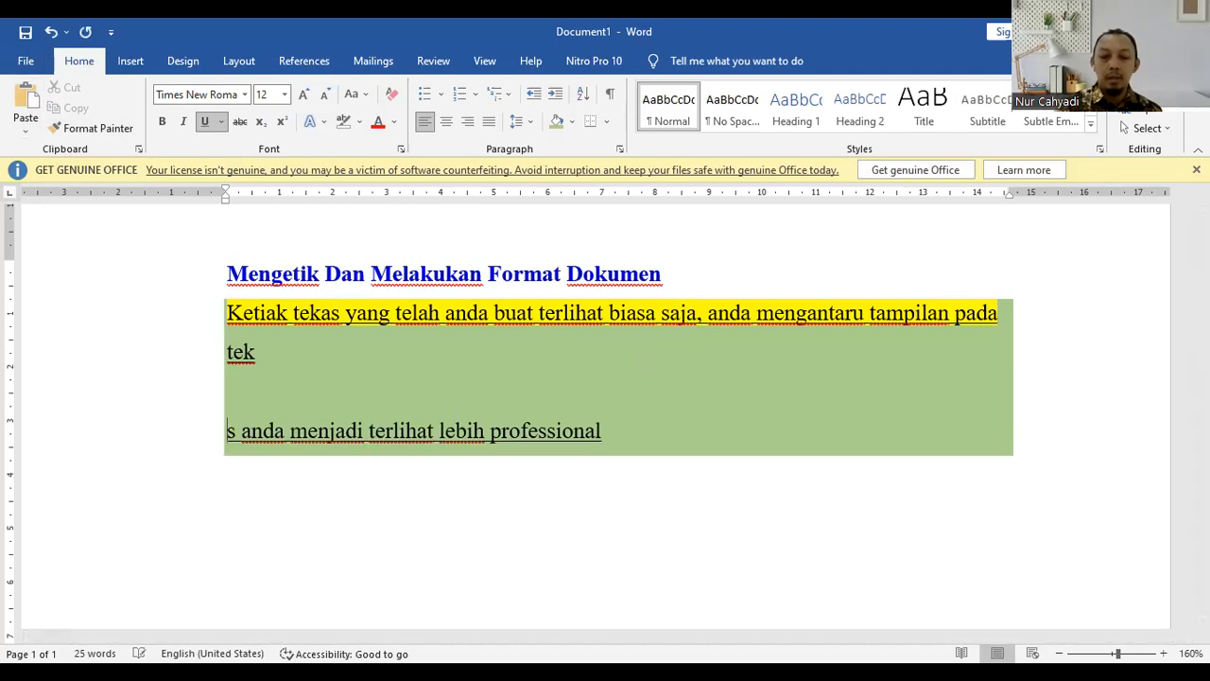
{"action": "left_click", "coordinate": [26, 104]}
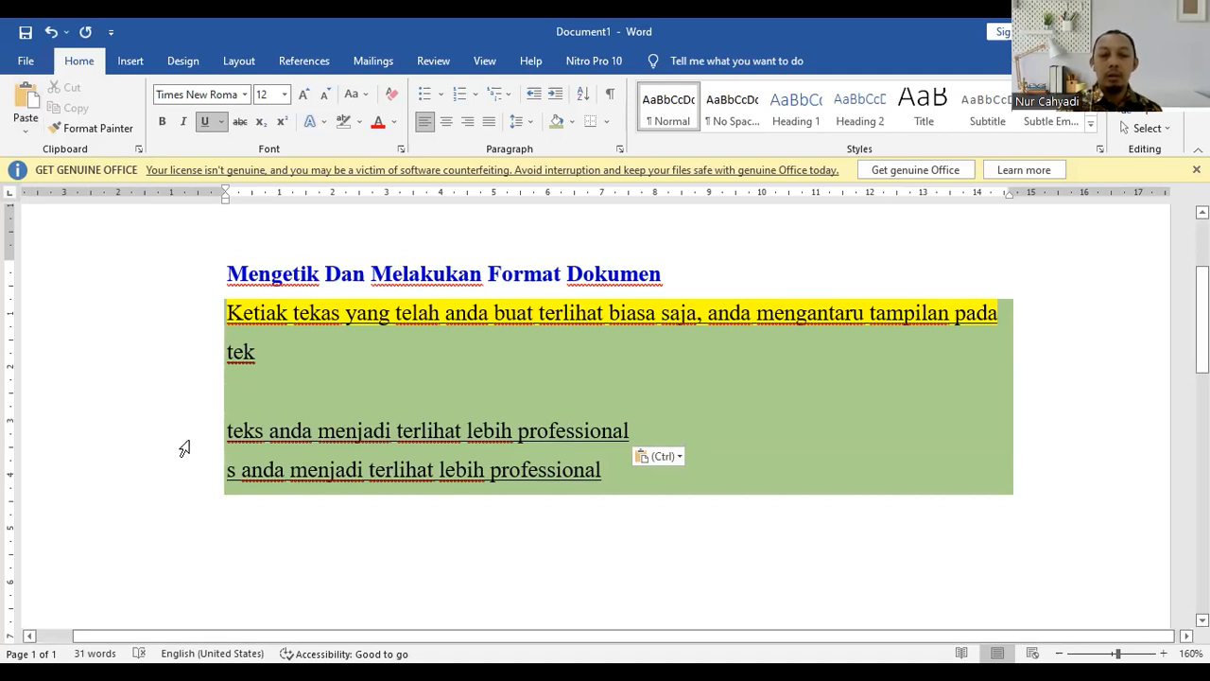
{"action": "key", "text": "ctrl+v"}
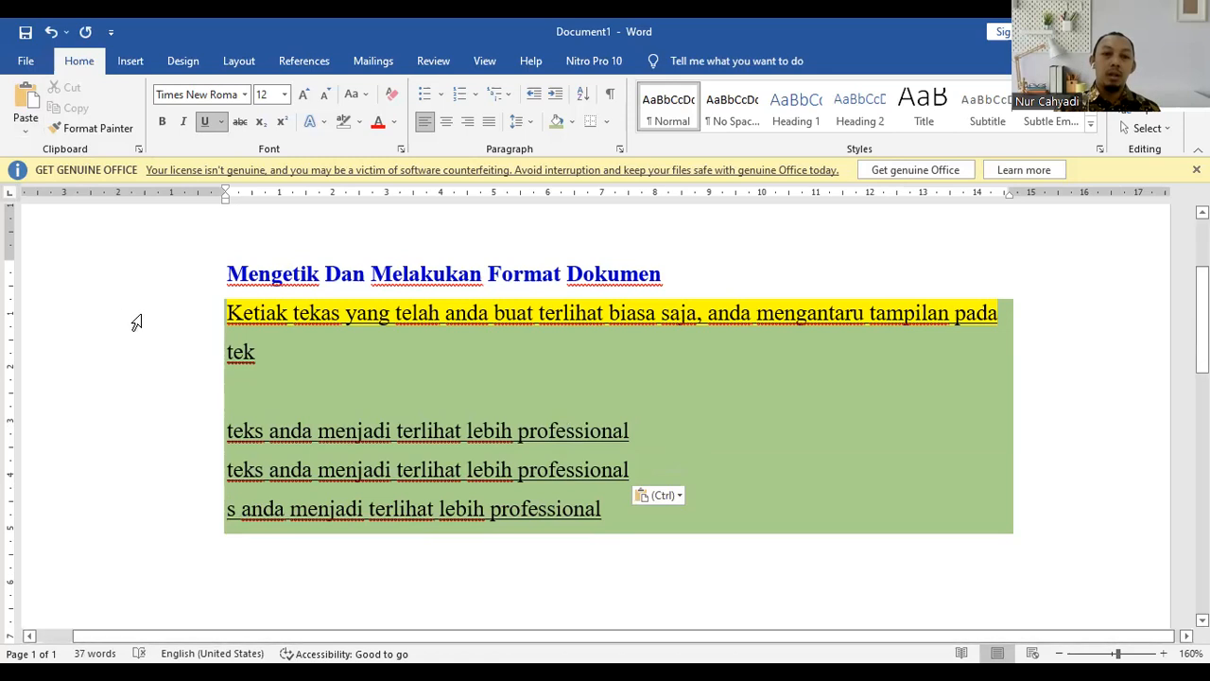
Cut the first pasted "teks anda menjadi terlihat lebih professional" line from the document.
{"action": "left_click", "coordinate": [186, 437]}
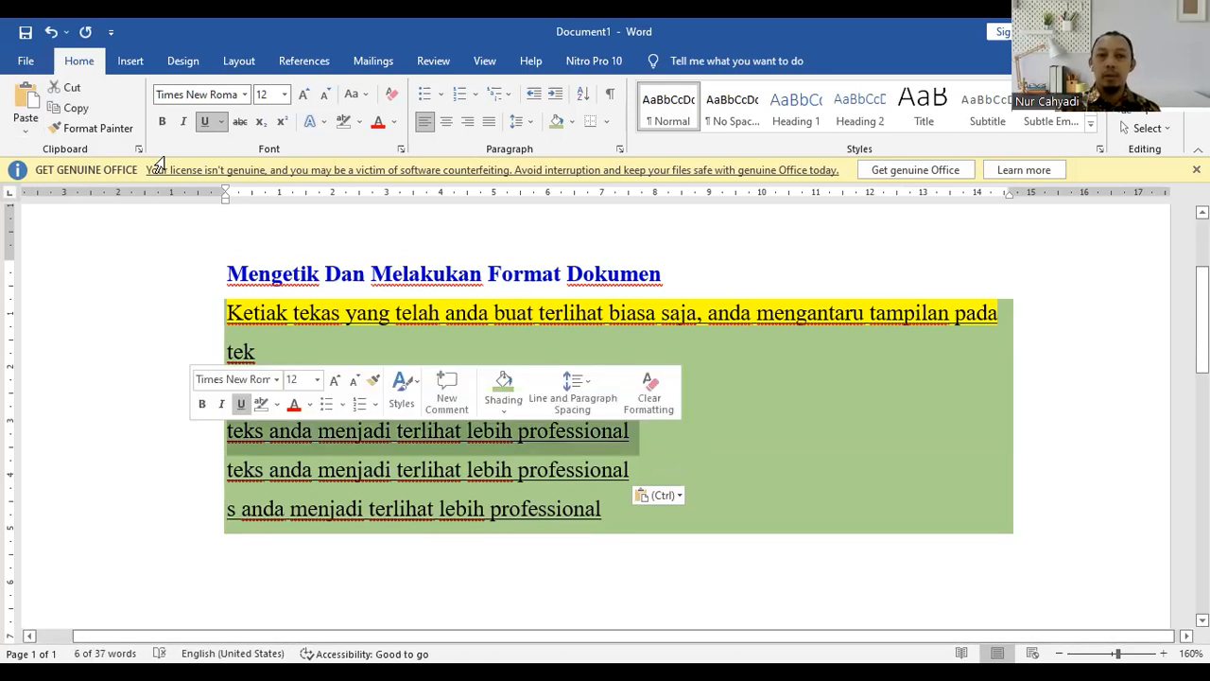
{"action": "left_click", "coordinate": [72, 88]}
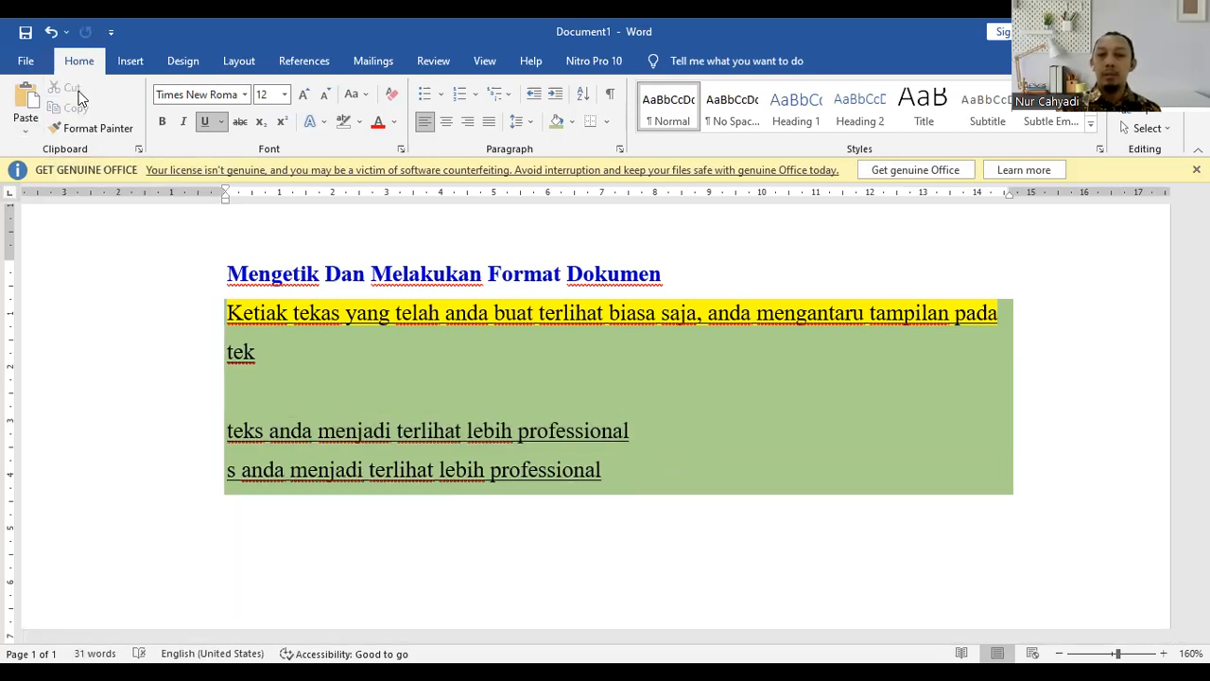
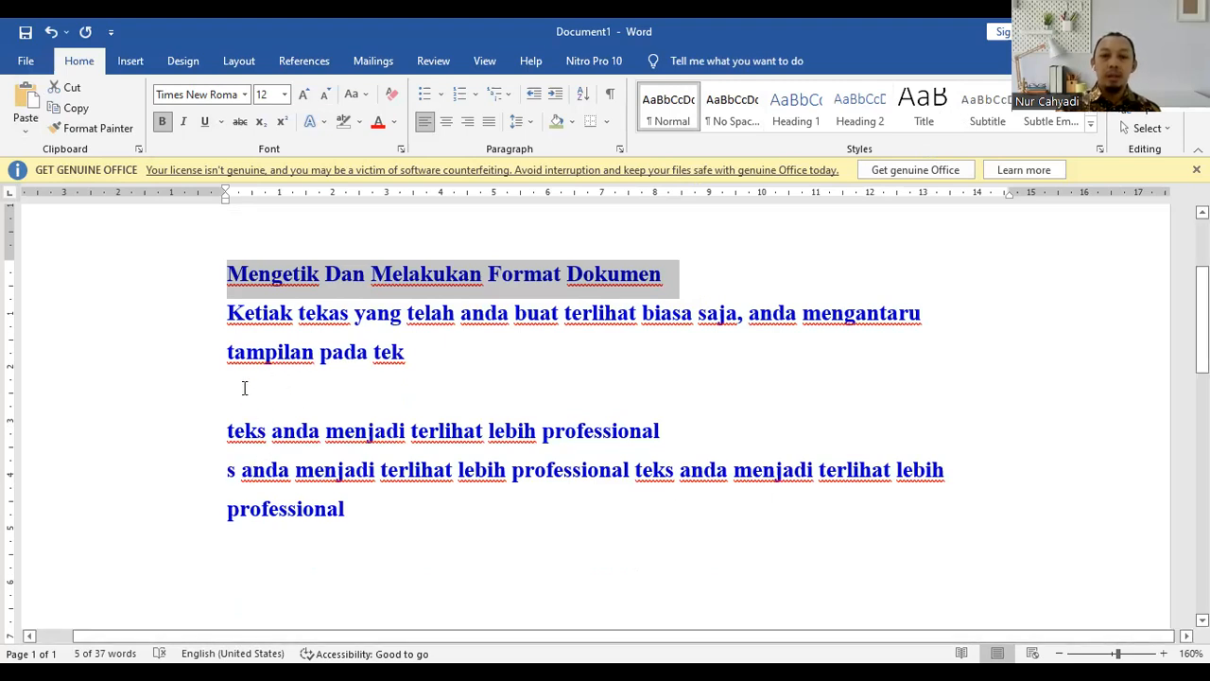
Undo the heading format painted on the body text and the last paste, and redo both.
{"action": "left_click", "coordinate": [303, 385]}
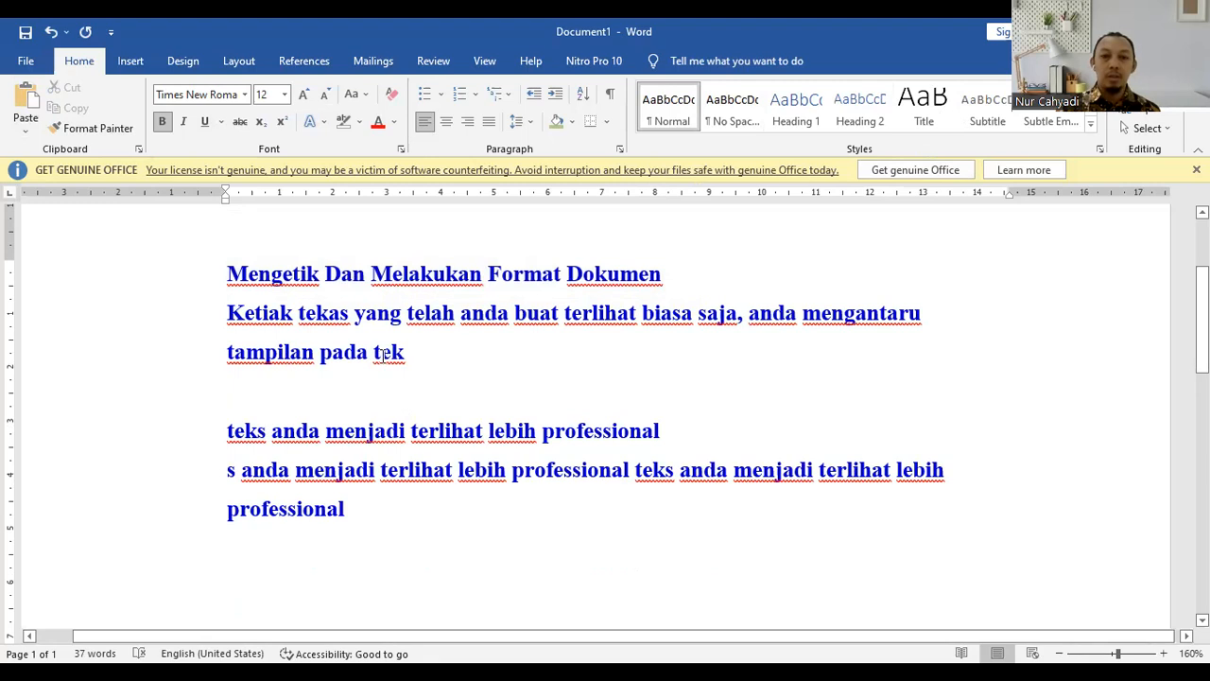
{"action": "left_click", "coordinate": [51, 34]}
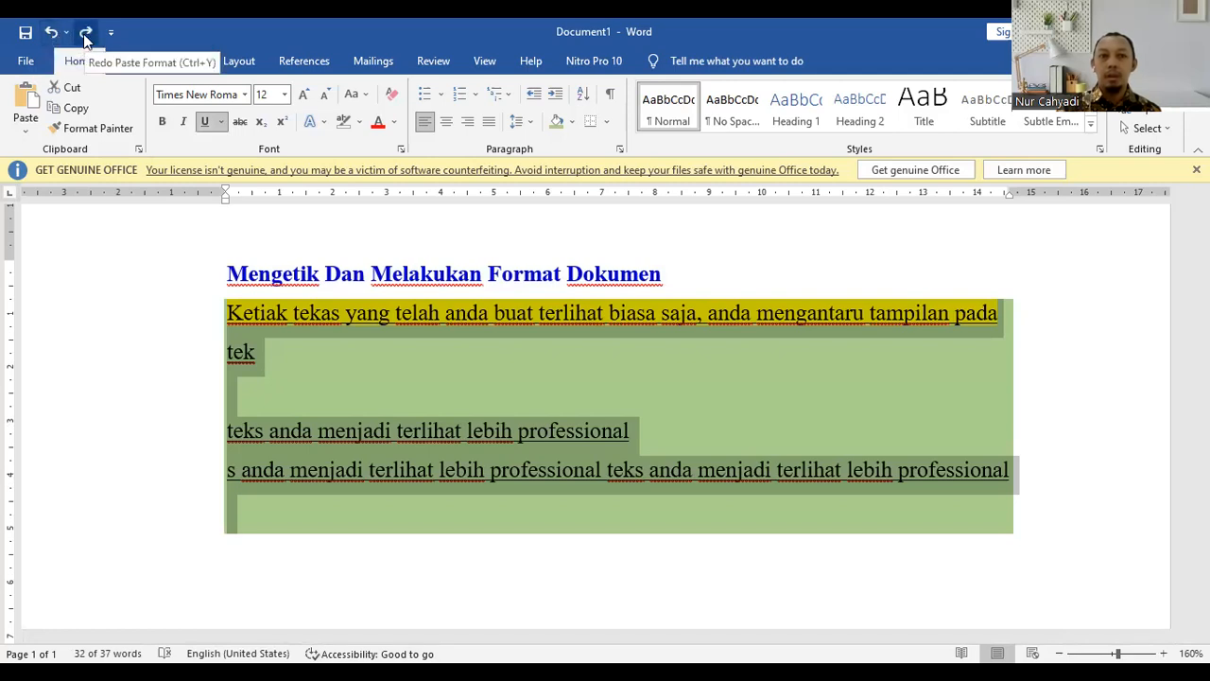
{"action": "left_click", "coordinate": [85, 34]}
{"action": "left_click", "coordinate": [52, 38]}
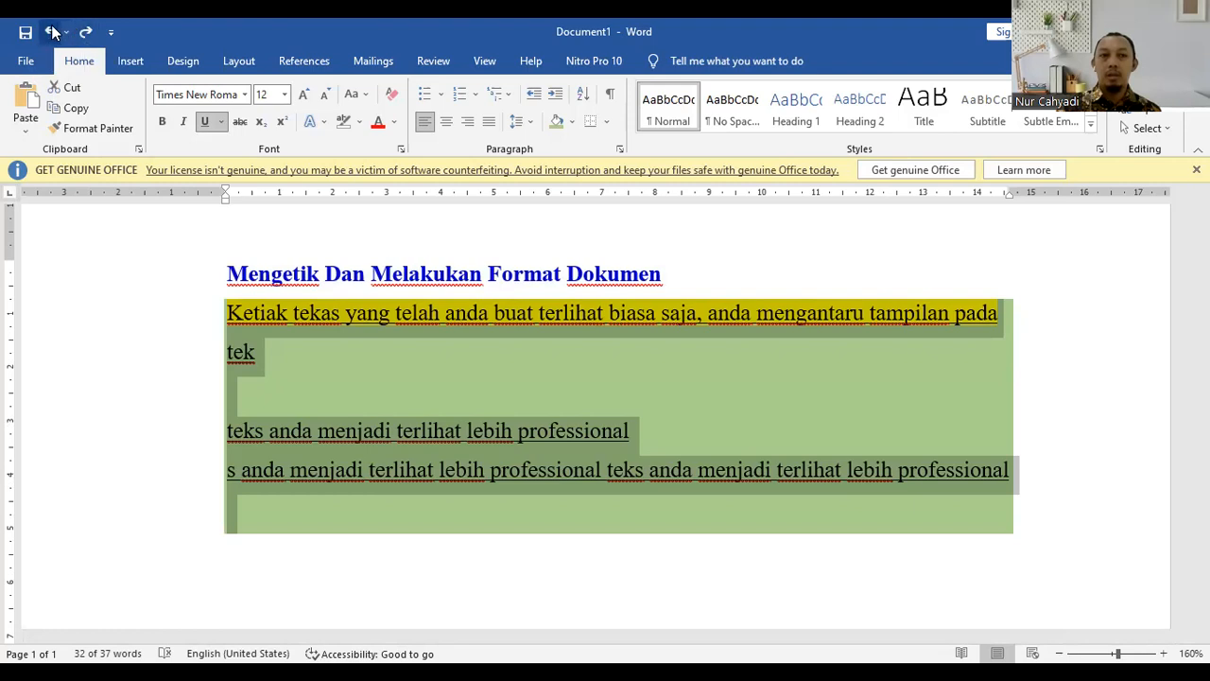
{"action": "left_click", "coordinate": [52, 33]}
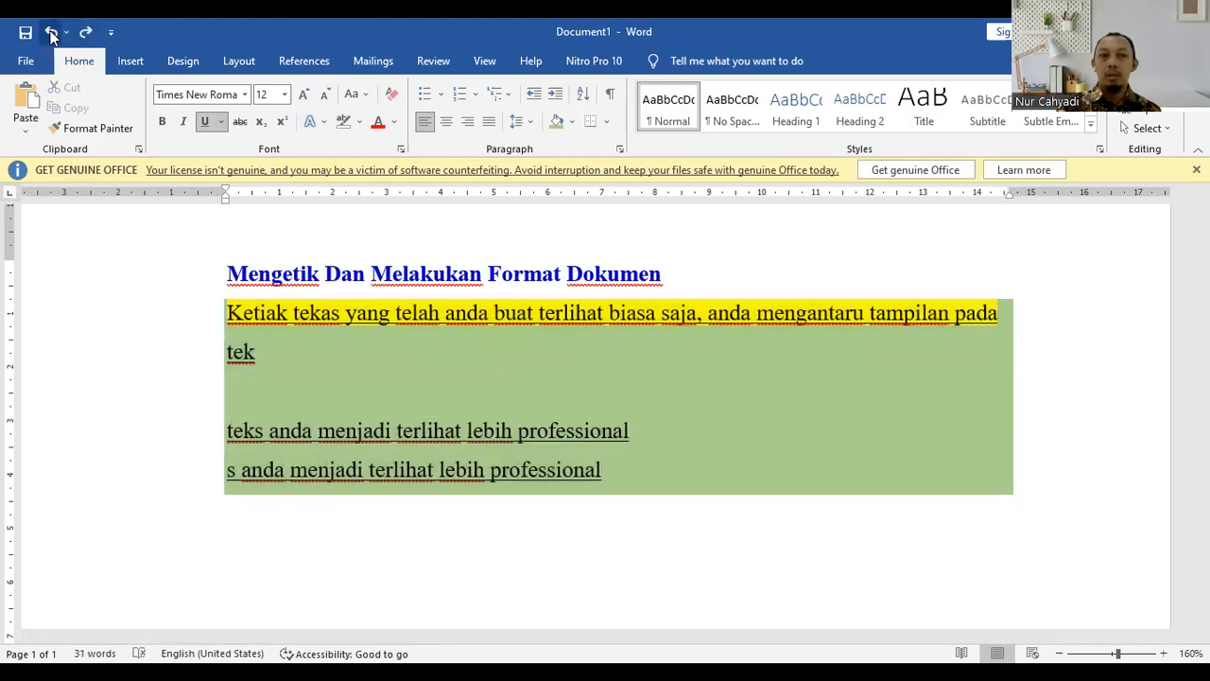
{"action": "left_click", "coordinate": [86, 33]}
{"action": "left_click", "coordinate": [52, 33]}
{"action": "left_click", "coordinate": [85, 34]}
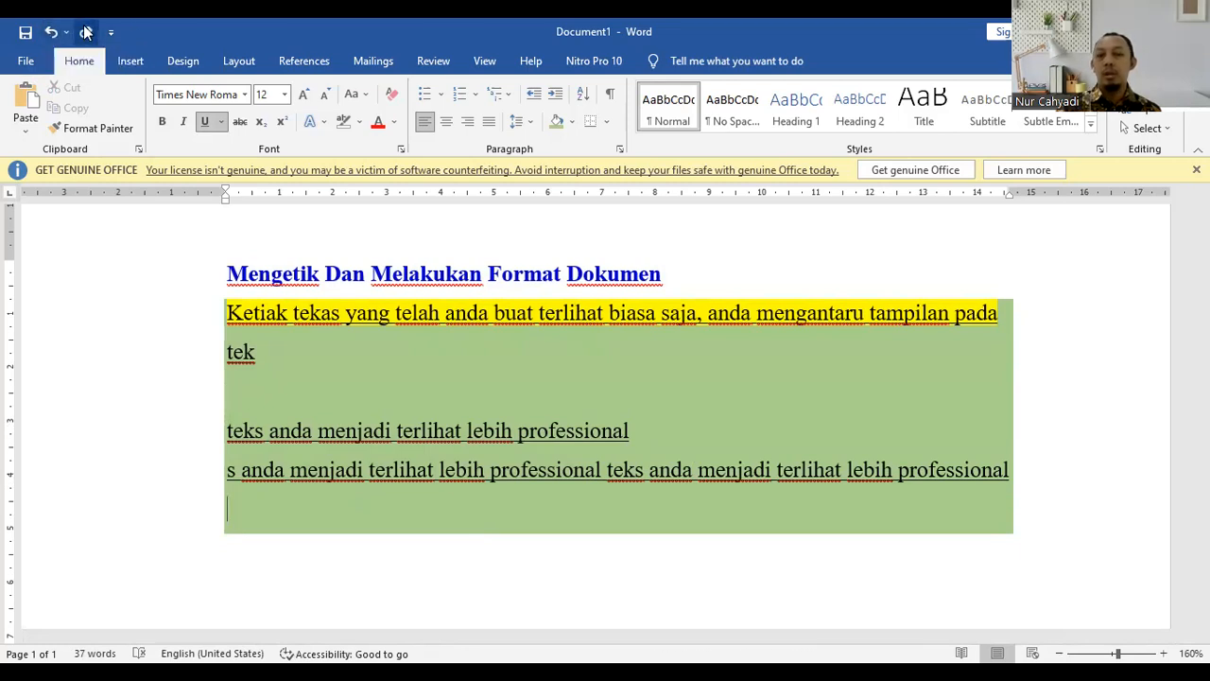
{"action": "left_click", "coordinate": [85, 32]}
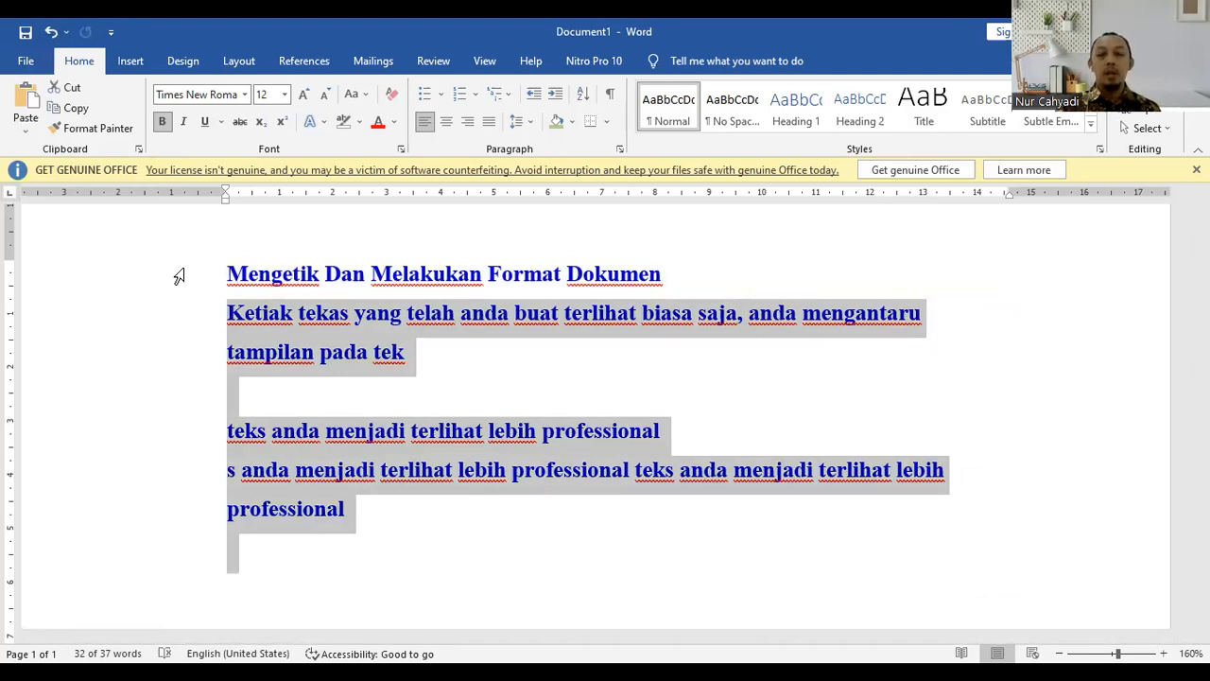
View the File start page and return to the document.
{"action": "left_click", "coordinate": [306, 282]}
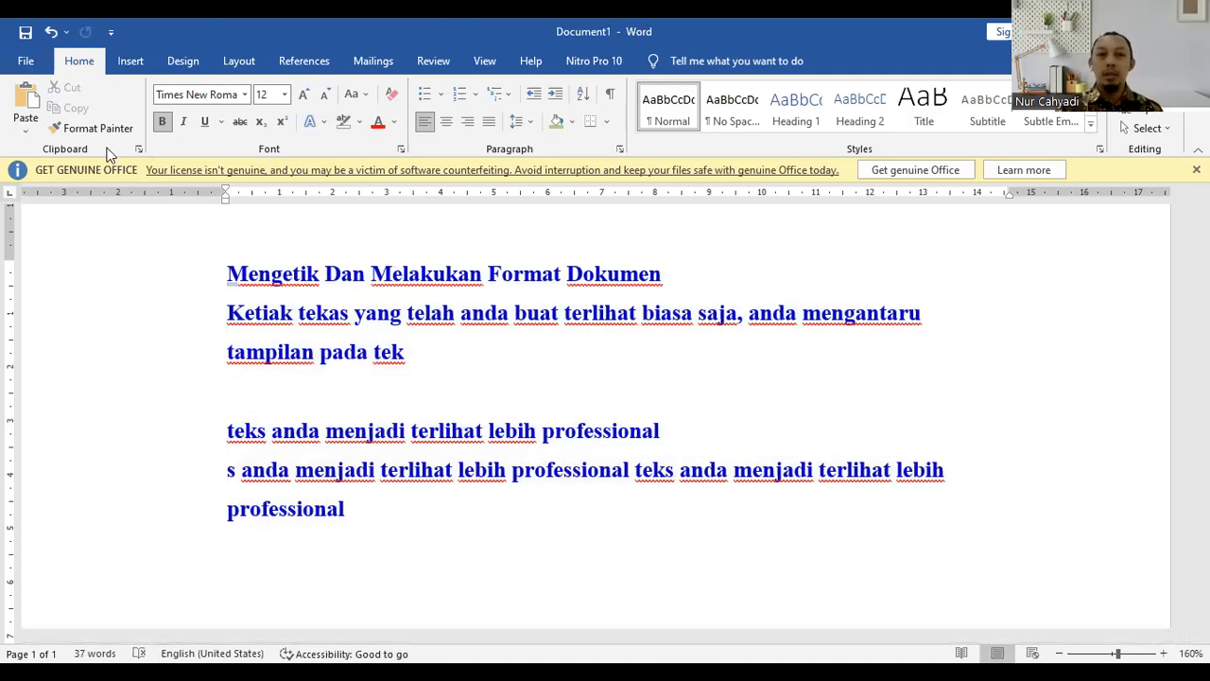
{"action": "left_click", "coordinate": [28, 61]}
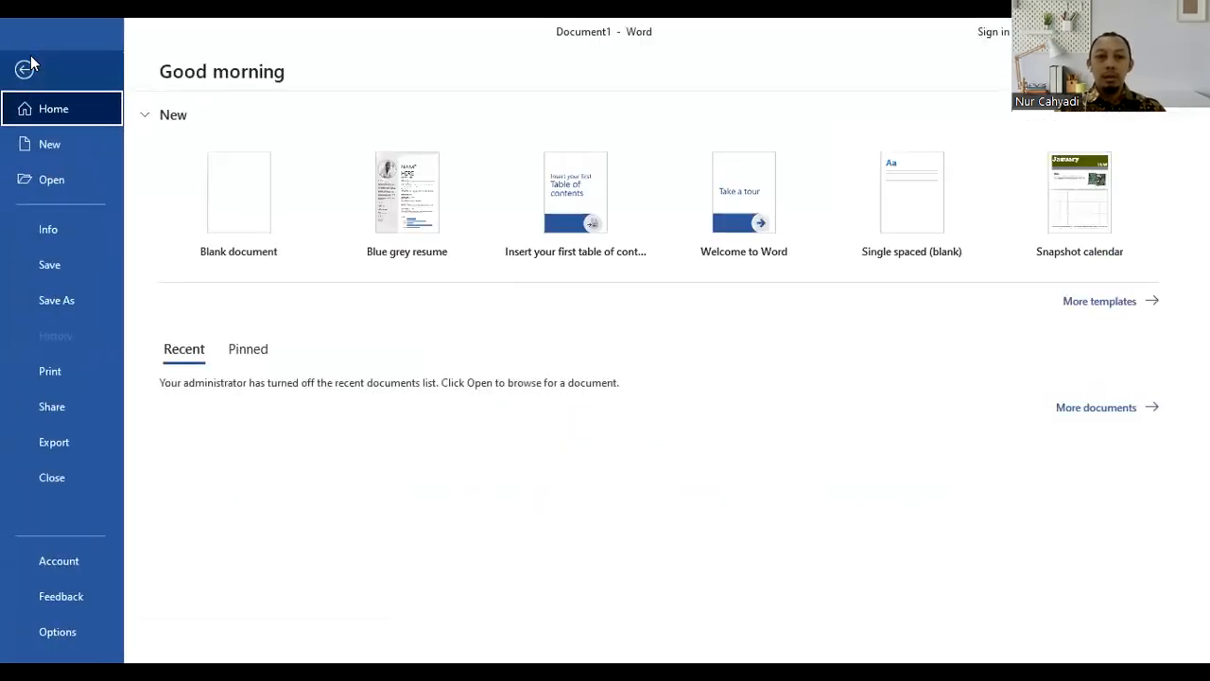
{"action": "left_click", "coordinate": [26, 68]}
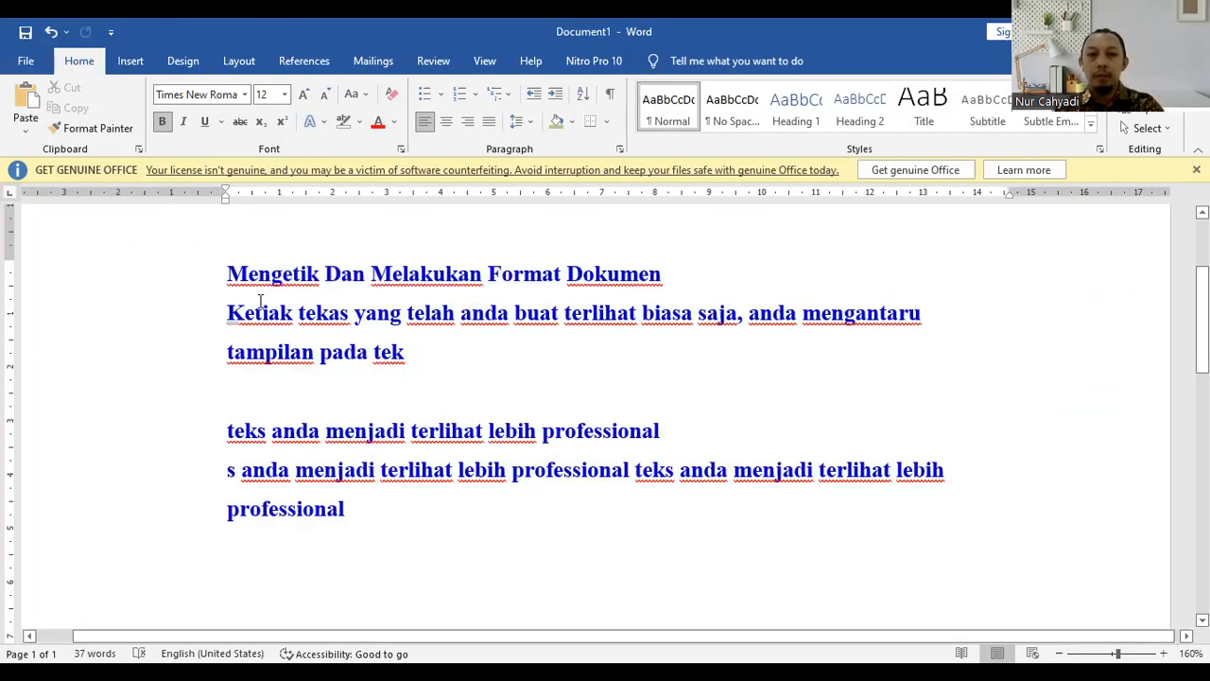
Search the document for "anda" and step through the matches to the last one.
{"action": "key", "text": "ctrl+f"}
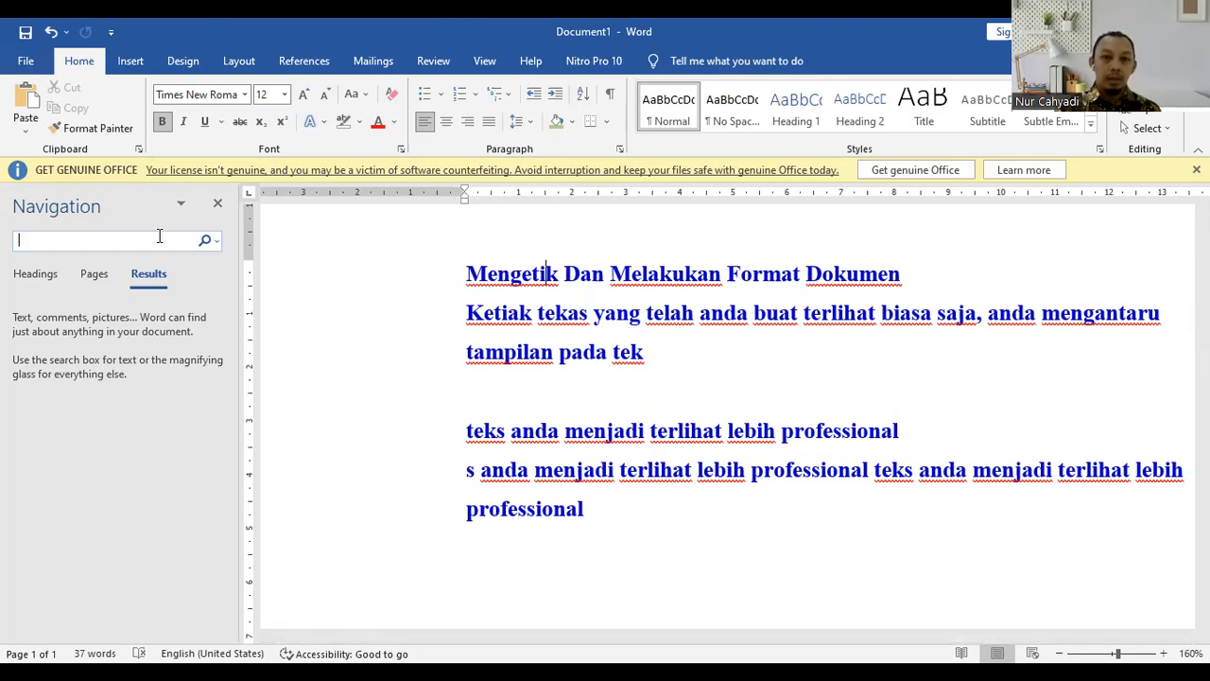
{"action": "type", "text": "a"}
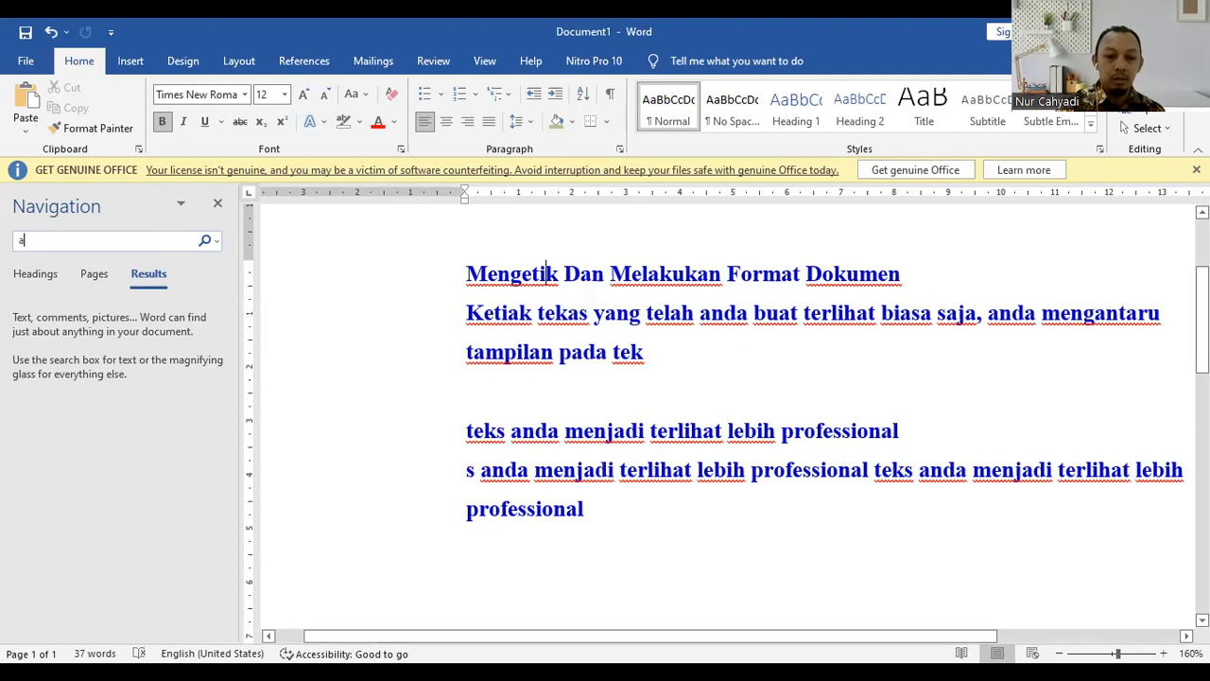
{"action": "type", "text": "nda"}
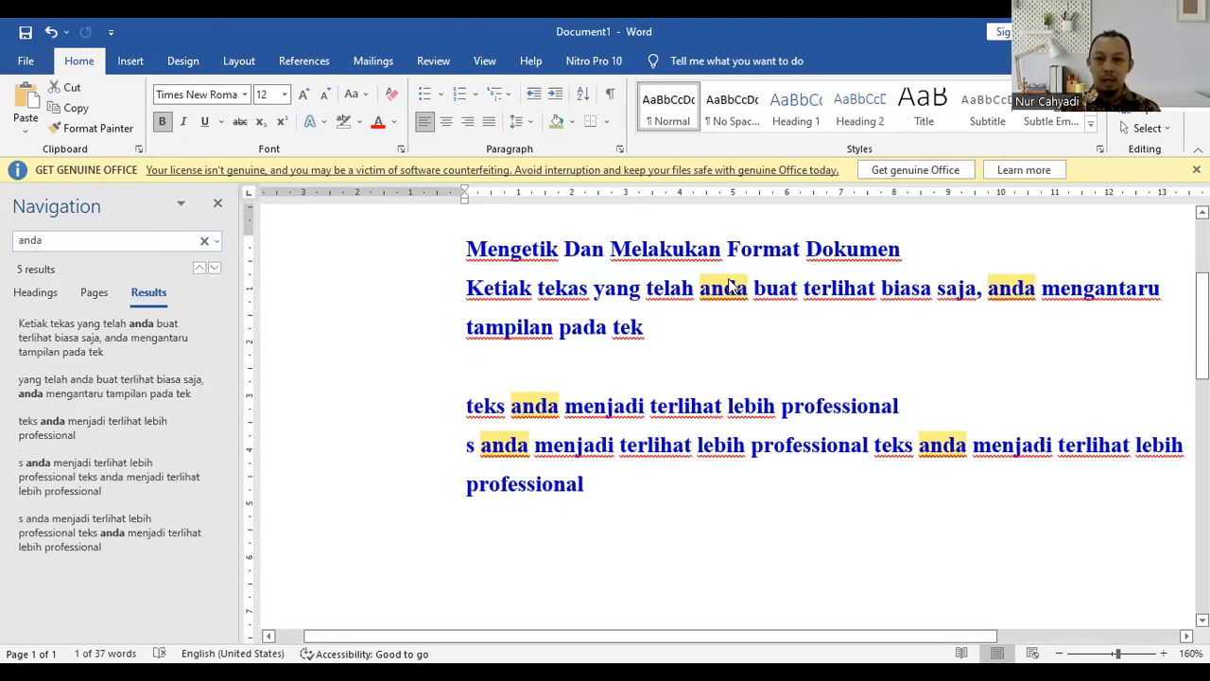
{"action": "left_click", "coordinate": [217, 269]}
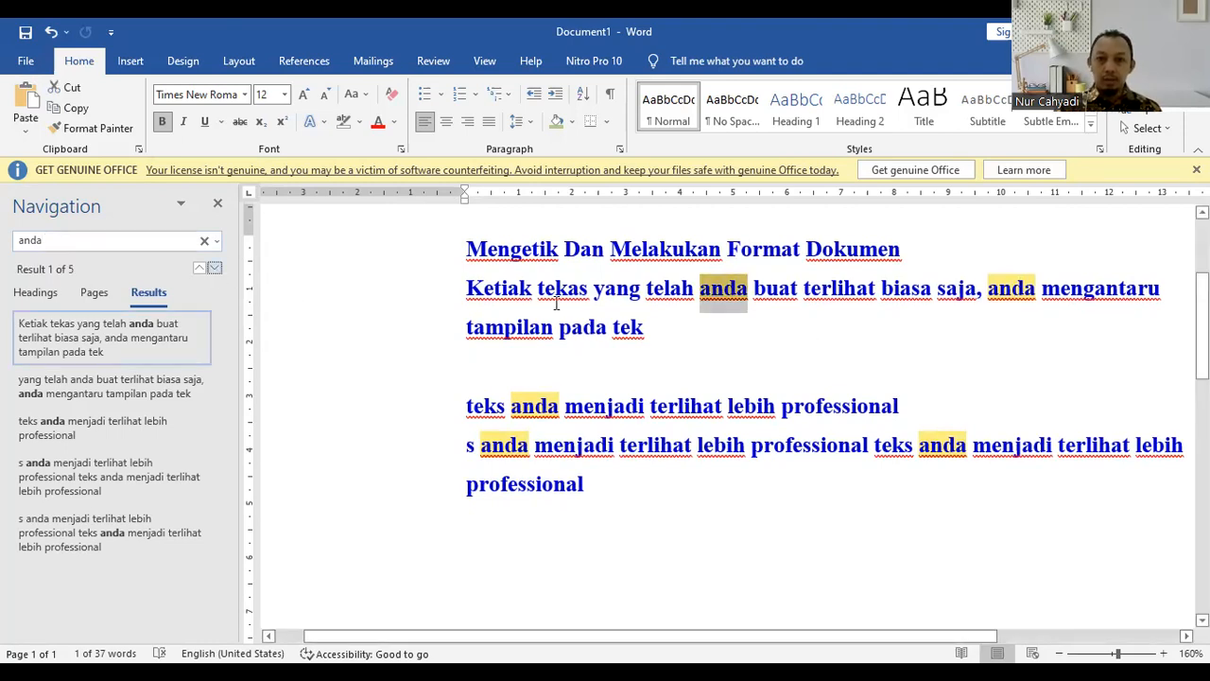
{"action": "left_click", "coordinate": [217, 270]}
{"action": "left_click", "coordinate": [216, 269]}
{"action": "left_click", "coordinate": [216, 269]}
{"action": "left_click", "coordinate": [216, 270]}
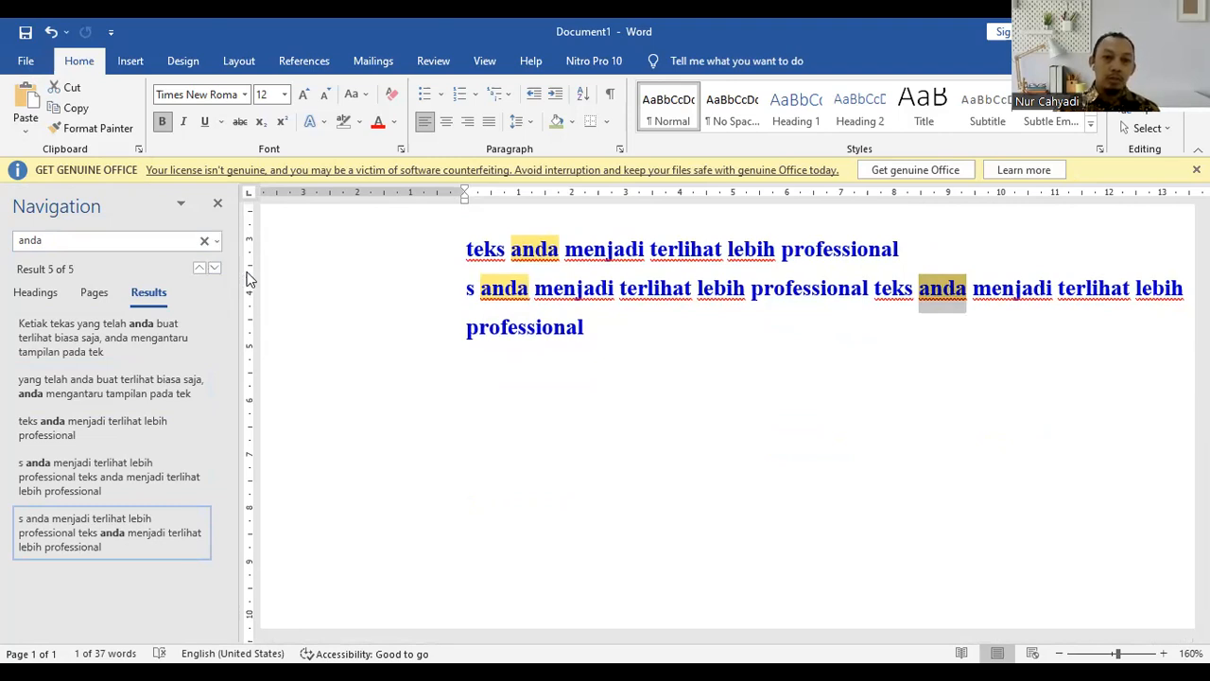
Set up a replacement of "anda" with "kami" in Find and Replace.
{"action": "left_click", "coordinate": [216, 241]}
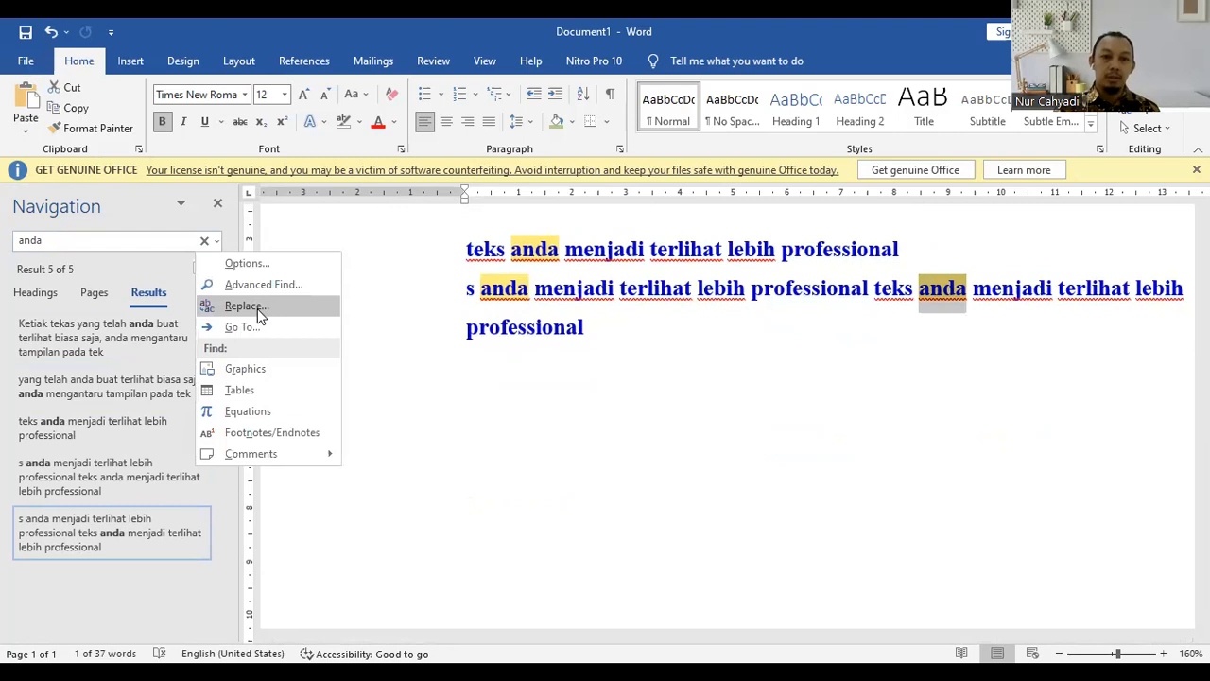
{"action": "left_click", "coordinate": [257, 309]}
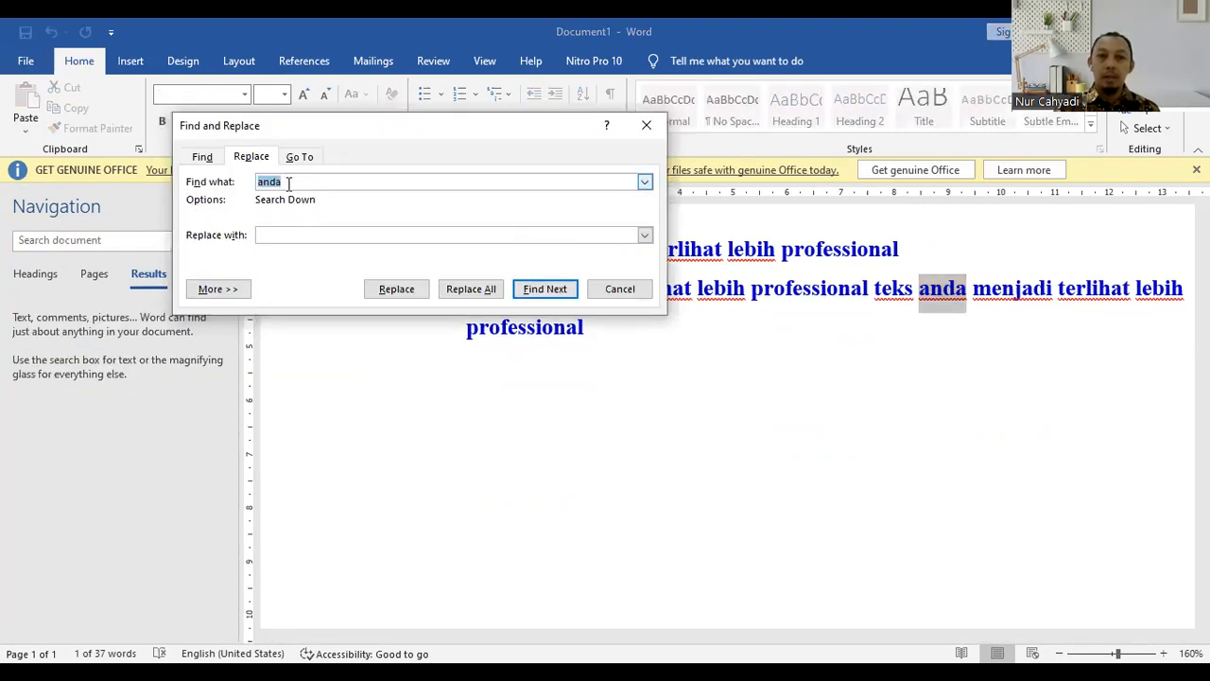
{"action": "left_click", "coordinate": [253, 161]}
{"action": "left_click", "coordinate": [292, 233]}
{"action": "type", "text": "kami"}
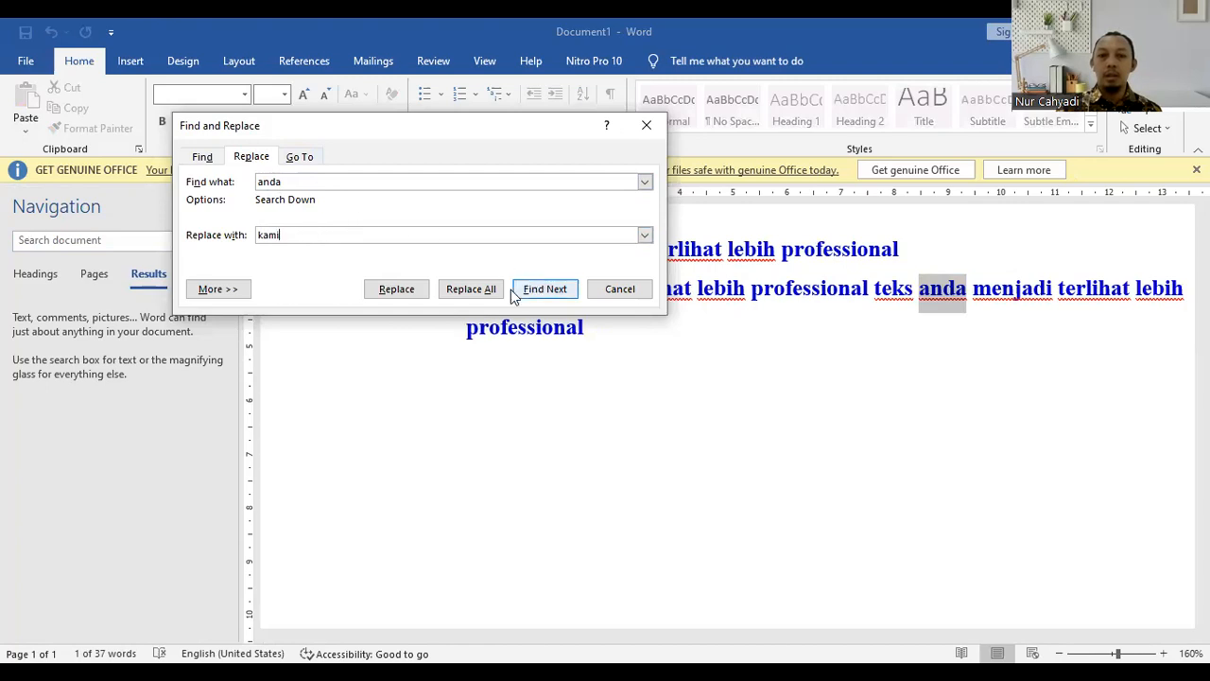
Step through the matches of "anda" from the beginning of the document to the last one.
{"action": "left_click_drag", "start_coordinate": [498, 130], "coordinate": [524, 355]}
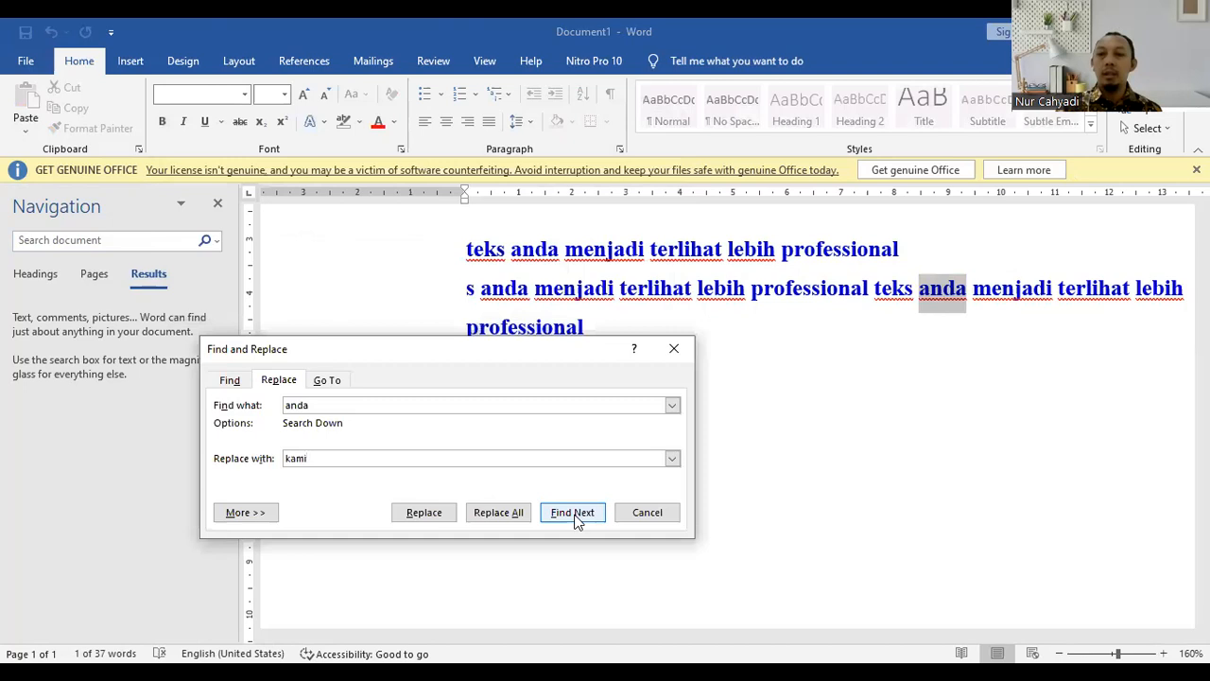
{"action": "left_click", "coordinate": [575, 518]}
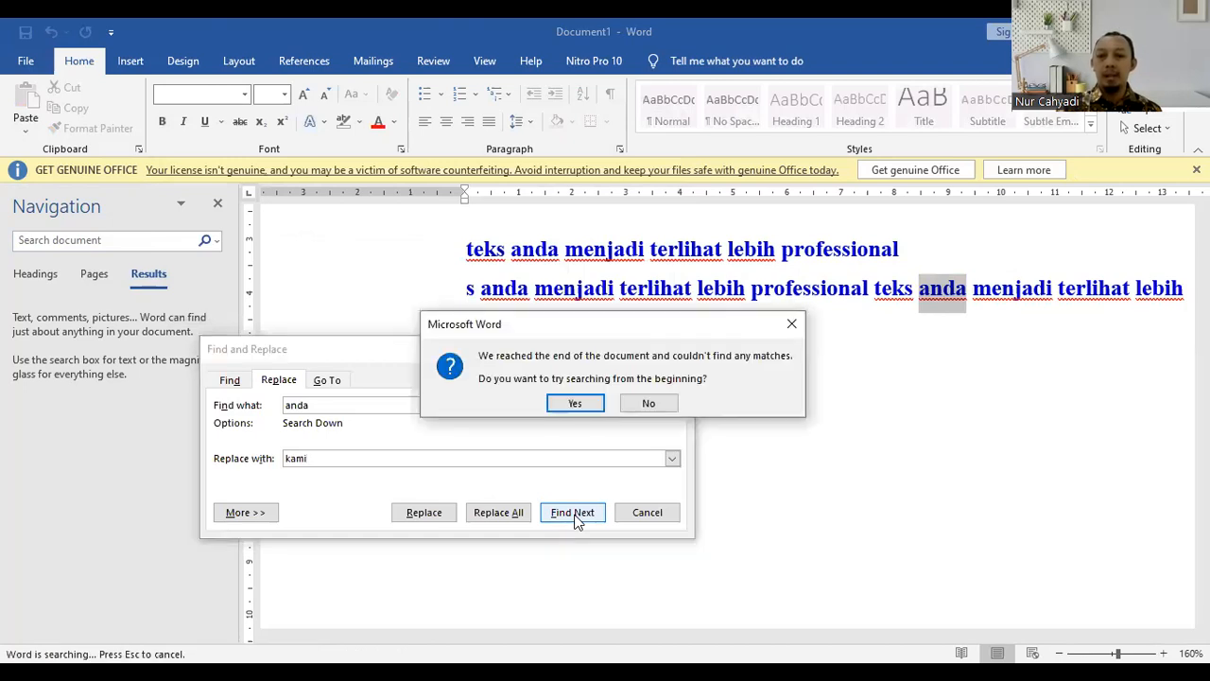
{"action": "left_click", "coordinate": [575, 403]}
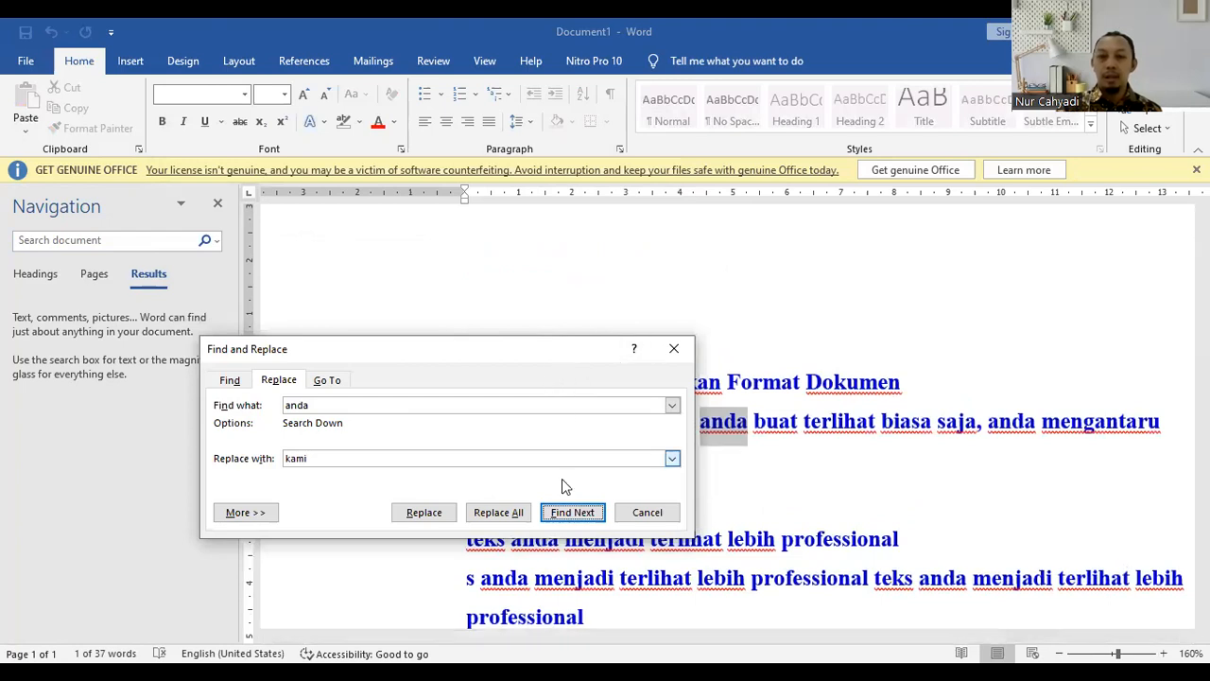
{"action": "left_click", "coordinate": [573, 513]}
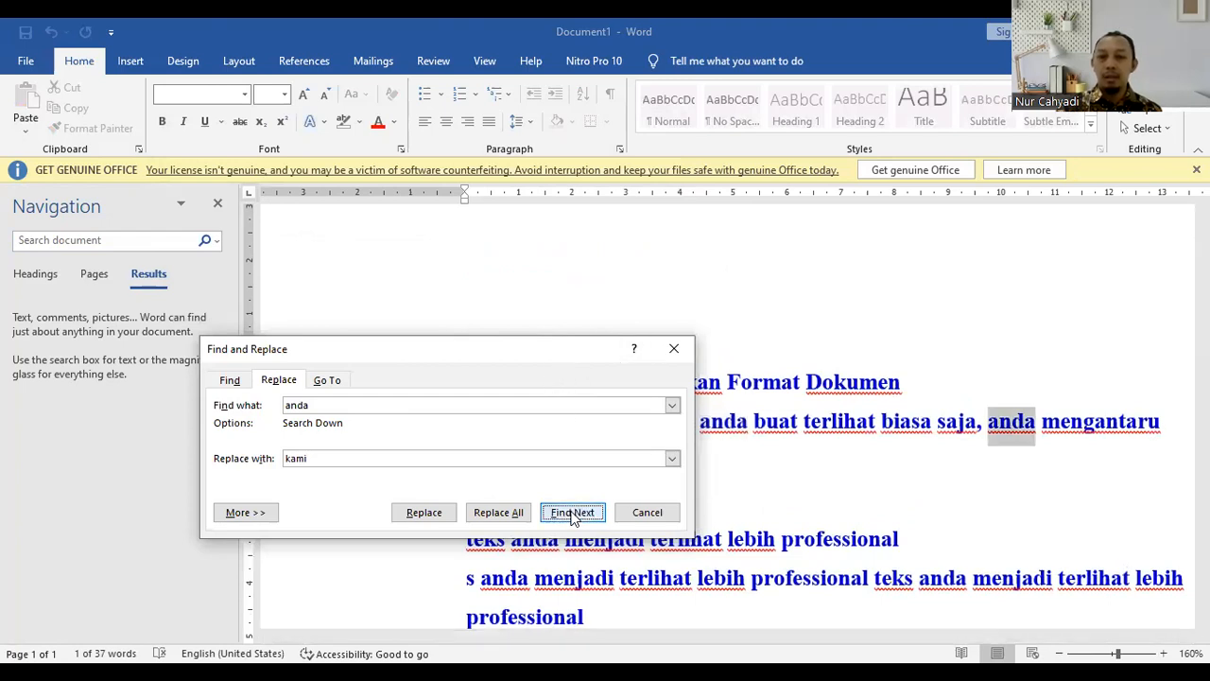
{"action": "left_click", "coordinate": [573, 514]}
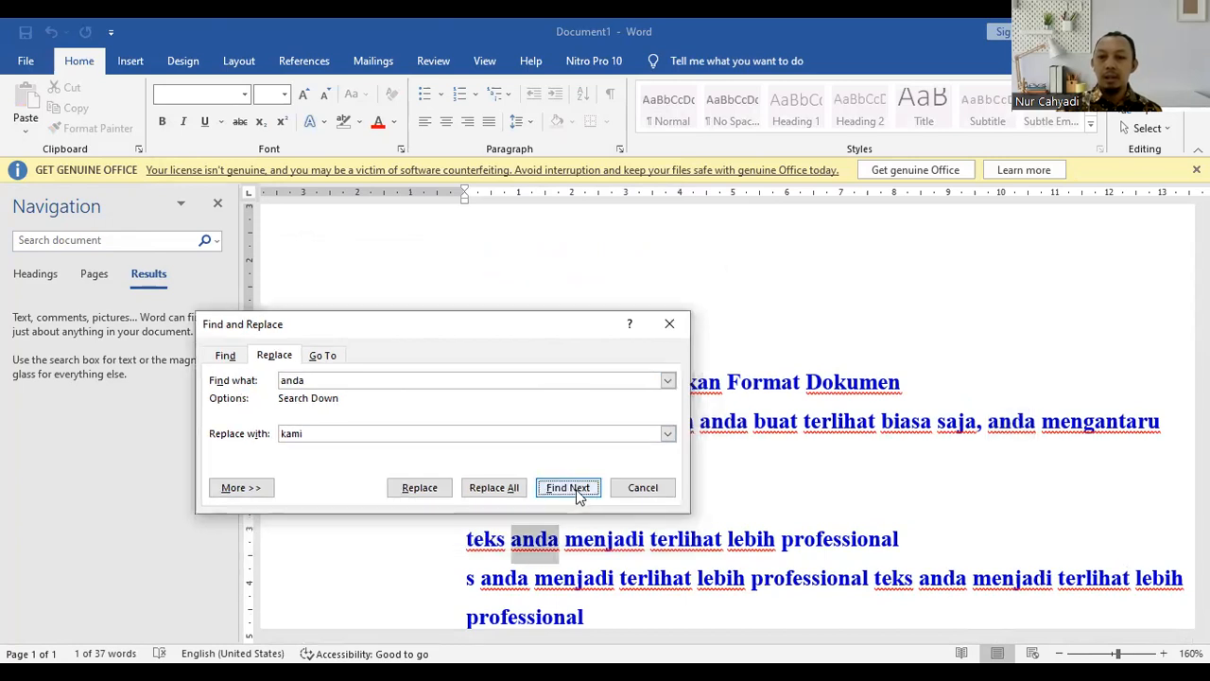
{"action": "left_click", "coordinate": [578, 495]}
{"action": "left_click", "coordinate": [582, 496]}
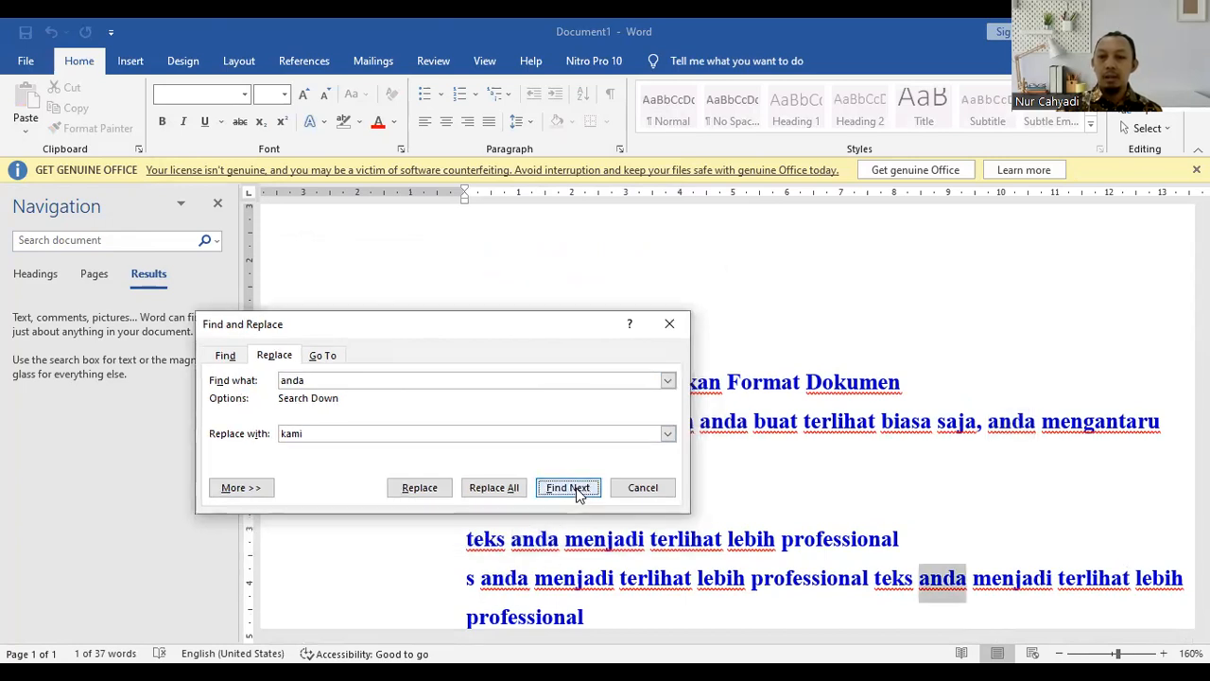
{"action": "left_click", "coordinate": [581, 496]}
{"action": "left_click", "coordinate": [612, 399]}
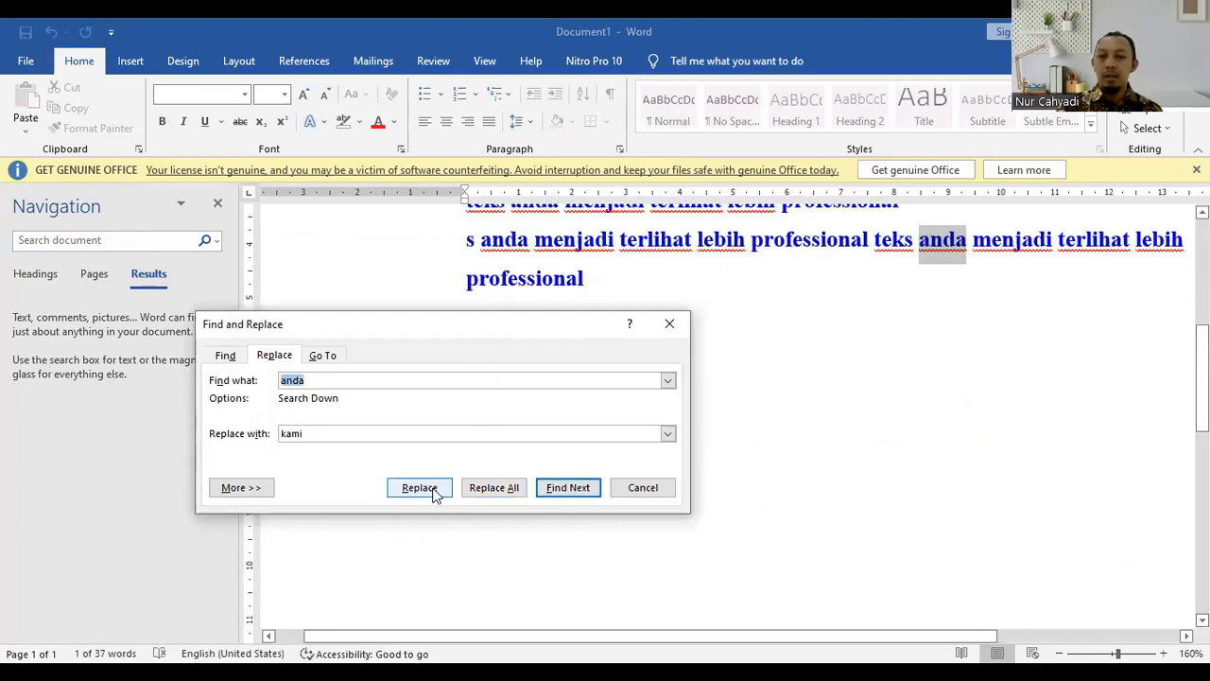
Replace the last "anda" and the first one in the document with "kami", one at a time.
{"action": "left_click", "coordinate": [421, 489]}
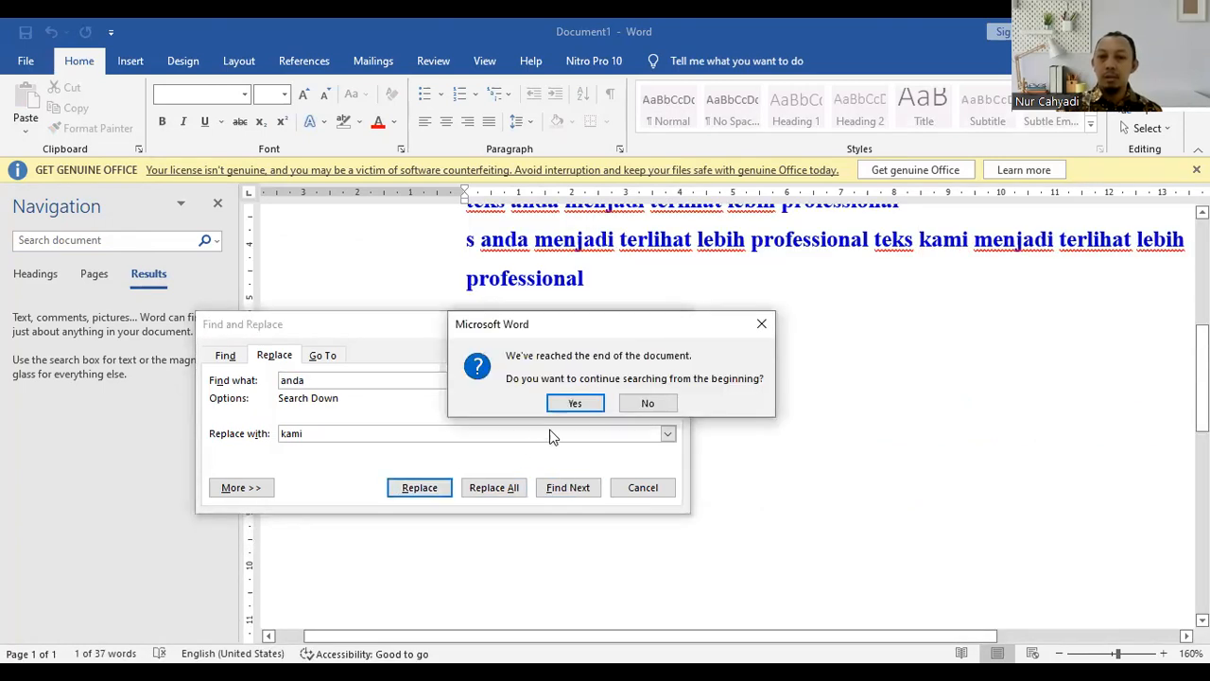
{"action": "left_click", "coordinate": [575, 405]}
{"action": "left_click", "coordinate": [442, 489]}
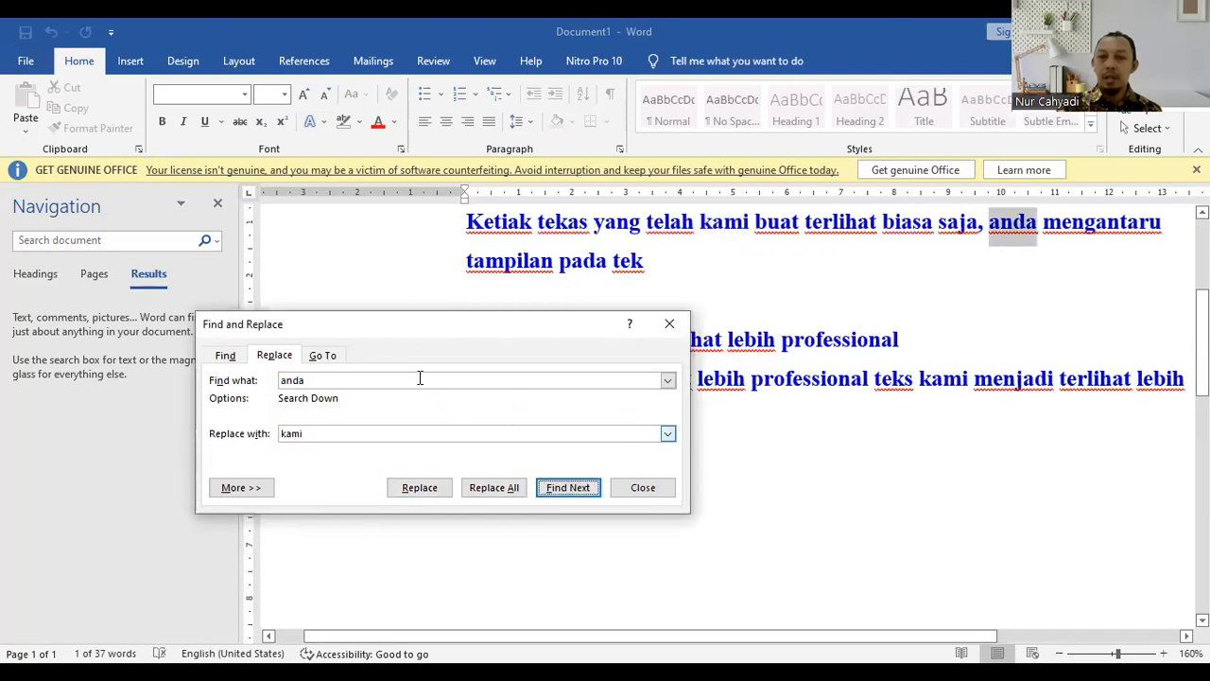
Replace all remaining occurrences of "anda" with "kami" and close Find and Replace.
{"action": "left_click", "coordinate": [501, 495]}
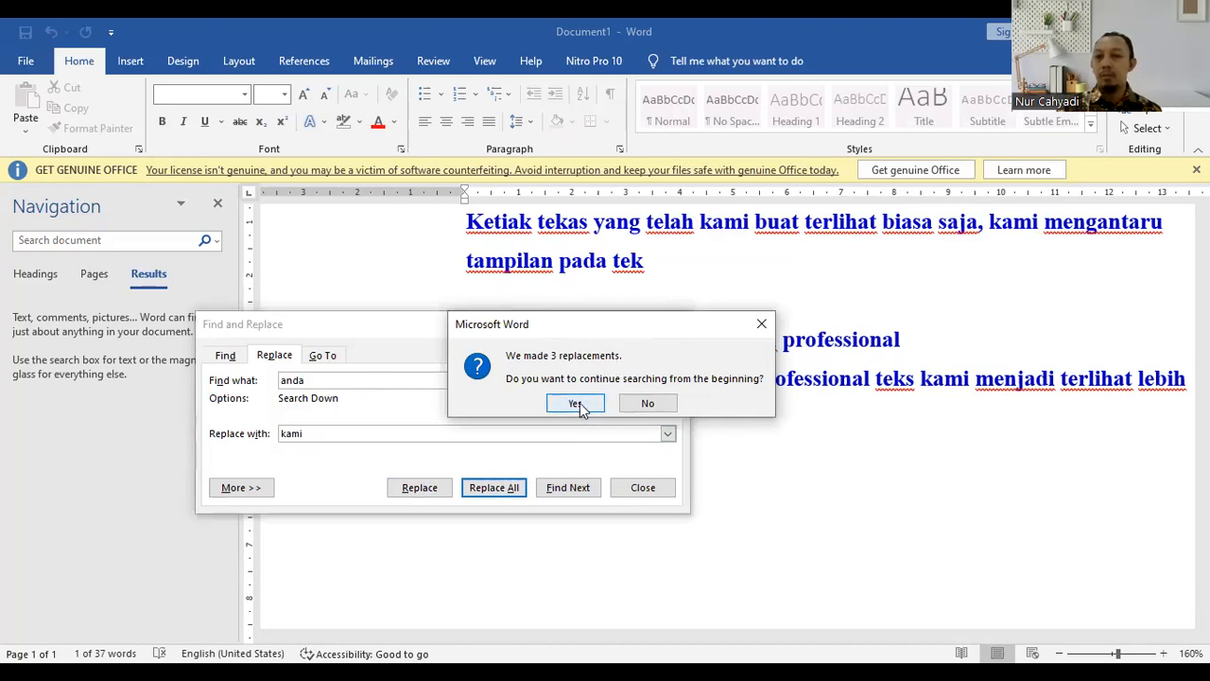
{"action": "left_click", "coordinate": [643, 403]}
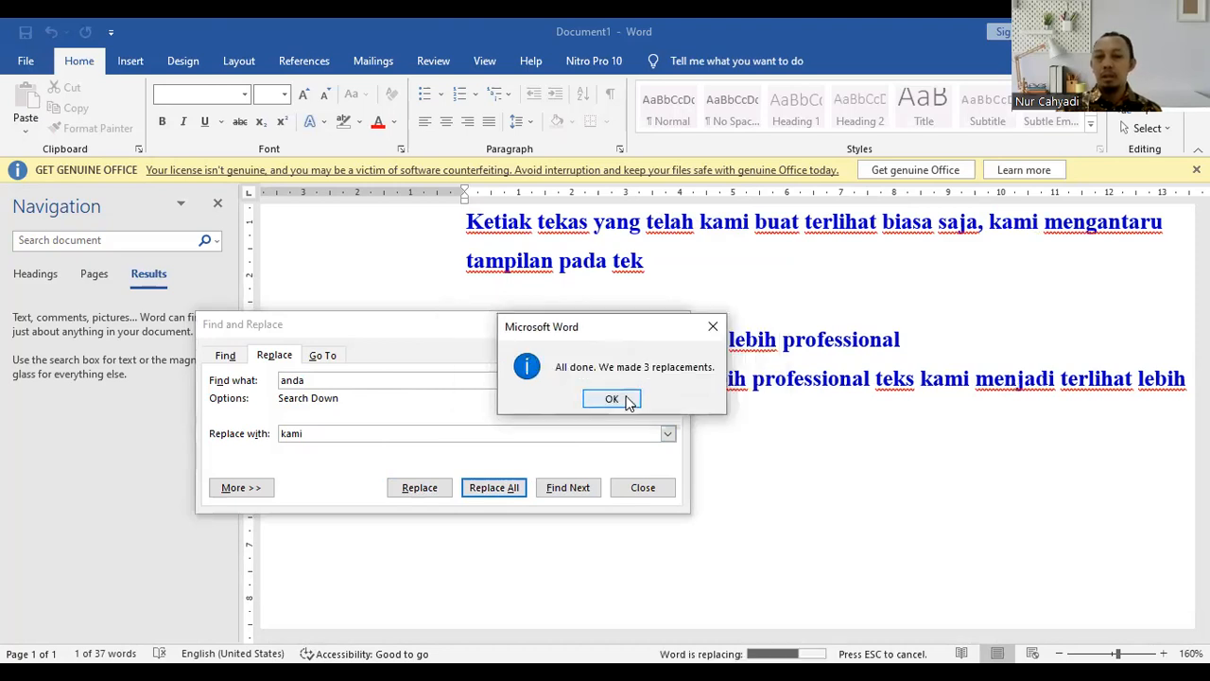
{"action": "left_click", "coordinate": [707, 327]}
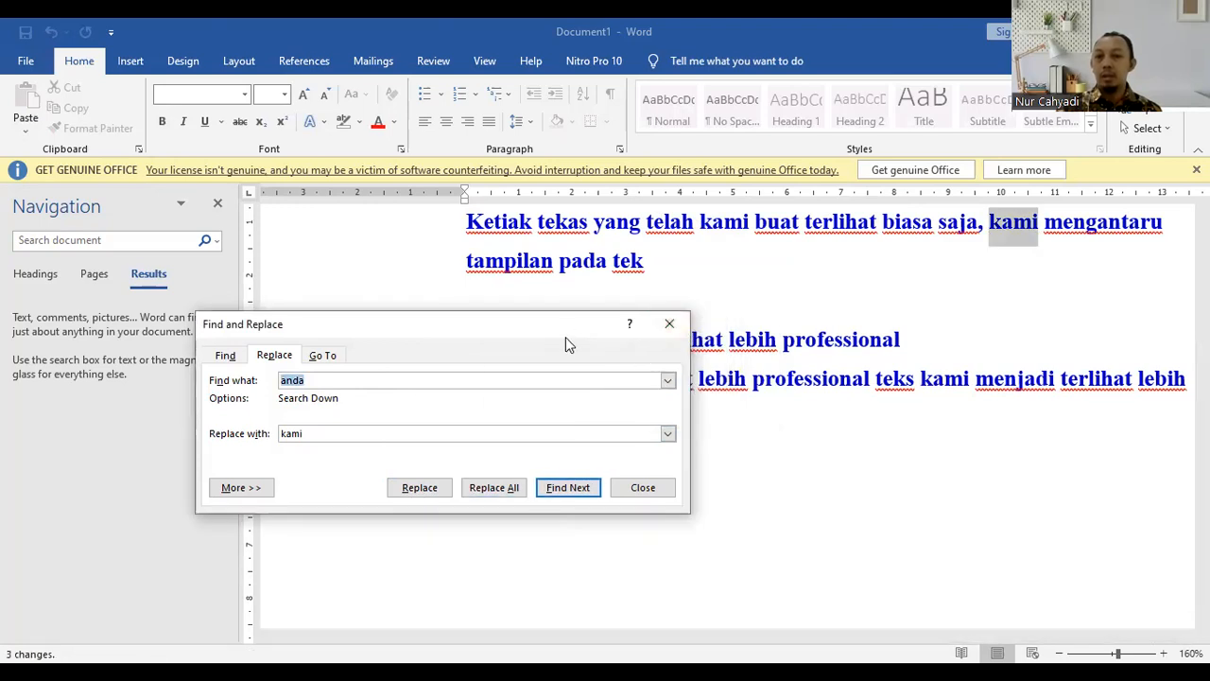
{"action": "left_click_drag", "start_coordinate": [565, 336], "coordinate": [534, 462]}
{"action": "scroll", "coordinate": [800, 270], "scroll_direction": "up", "scroll_amount": 3}
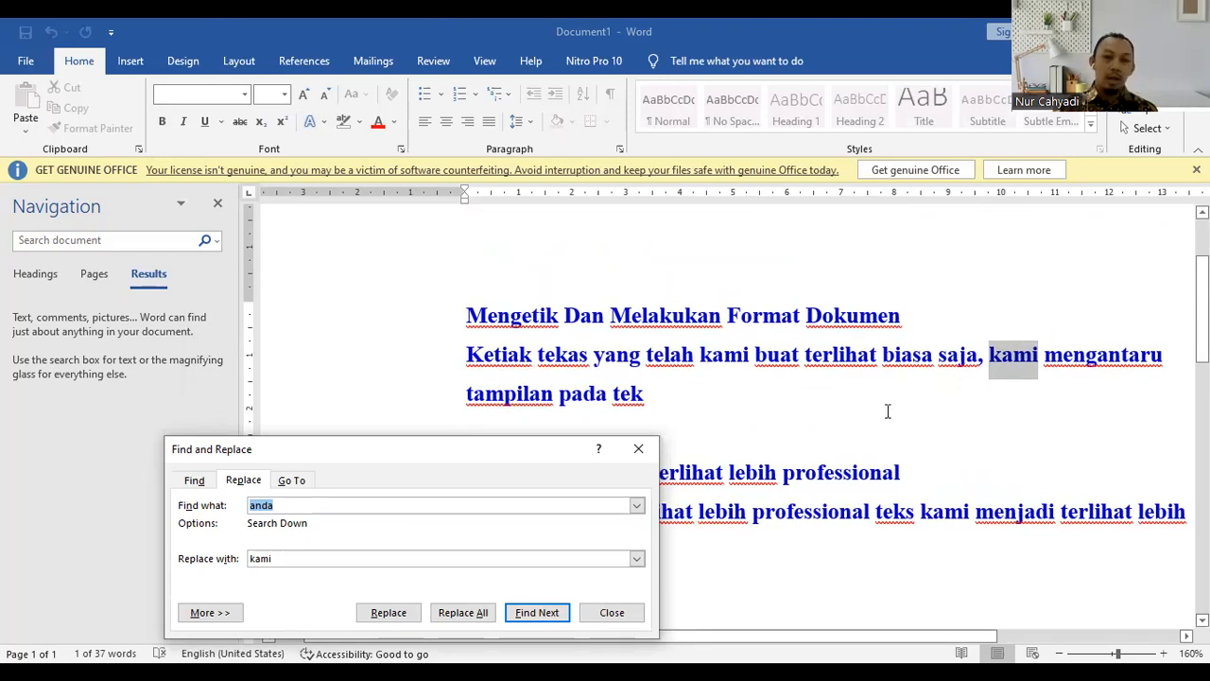
{"action": "left_click", "coordinate": [649, 458]}
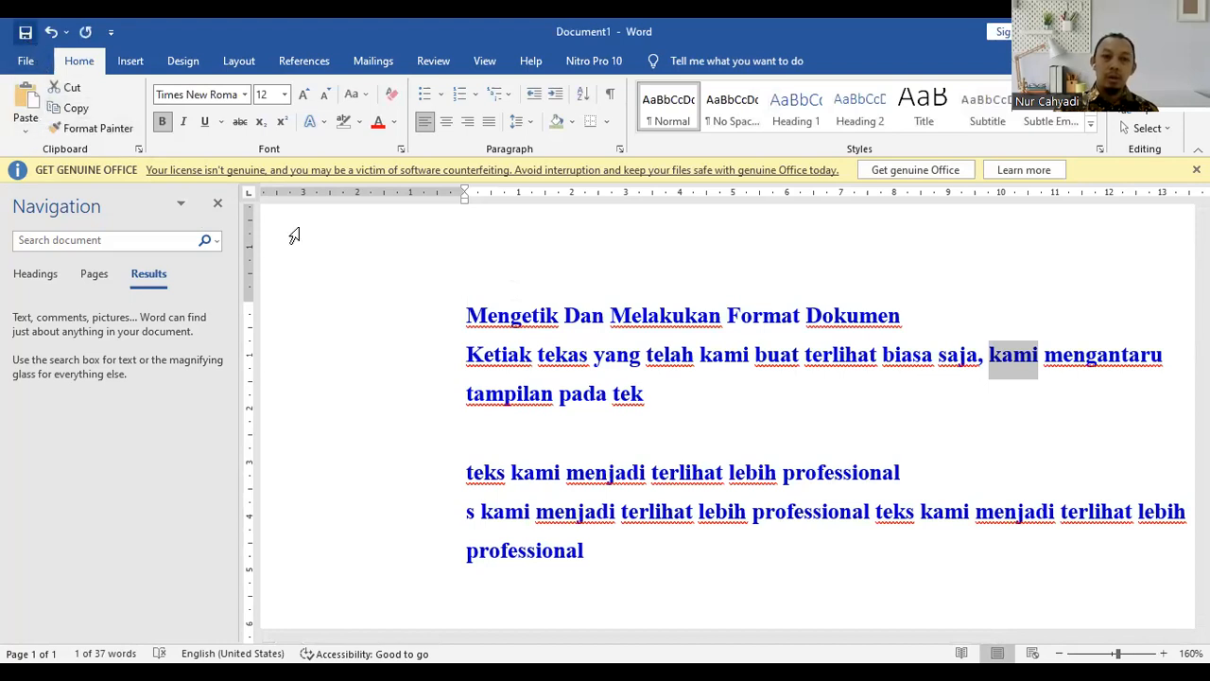
Browse the Documents folder for a file to open, cancel, and return to the document.
{"action": "left_click", "coordinate": [440, 400]}
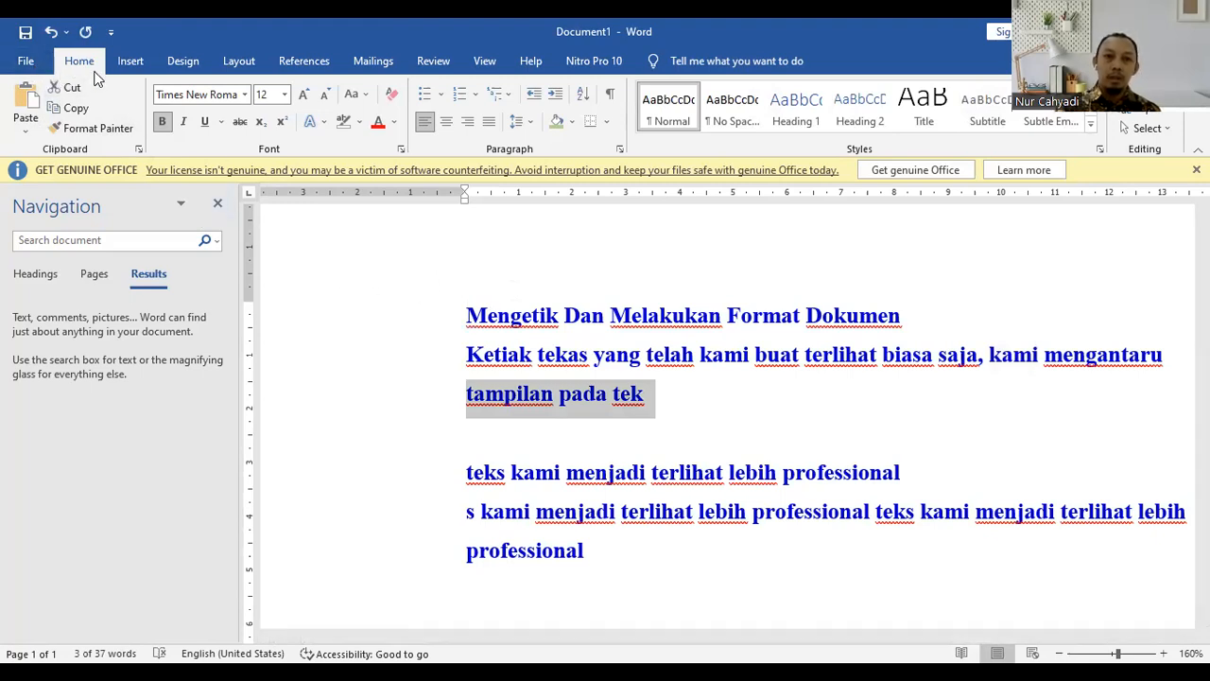
{"action": "left_click", "coordinate": [26, 63]}
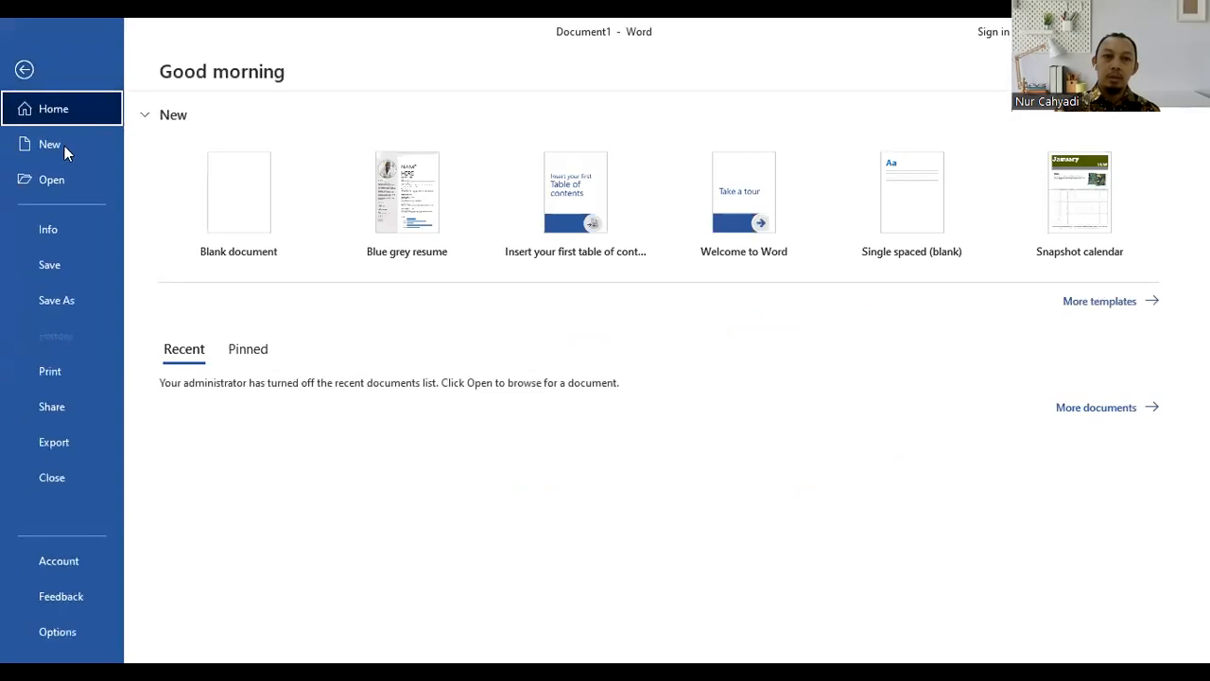
{"action": "left_click", "coordinate": [65, 182]}
{"action": "left_click", "coordinate": [229, 320]}
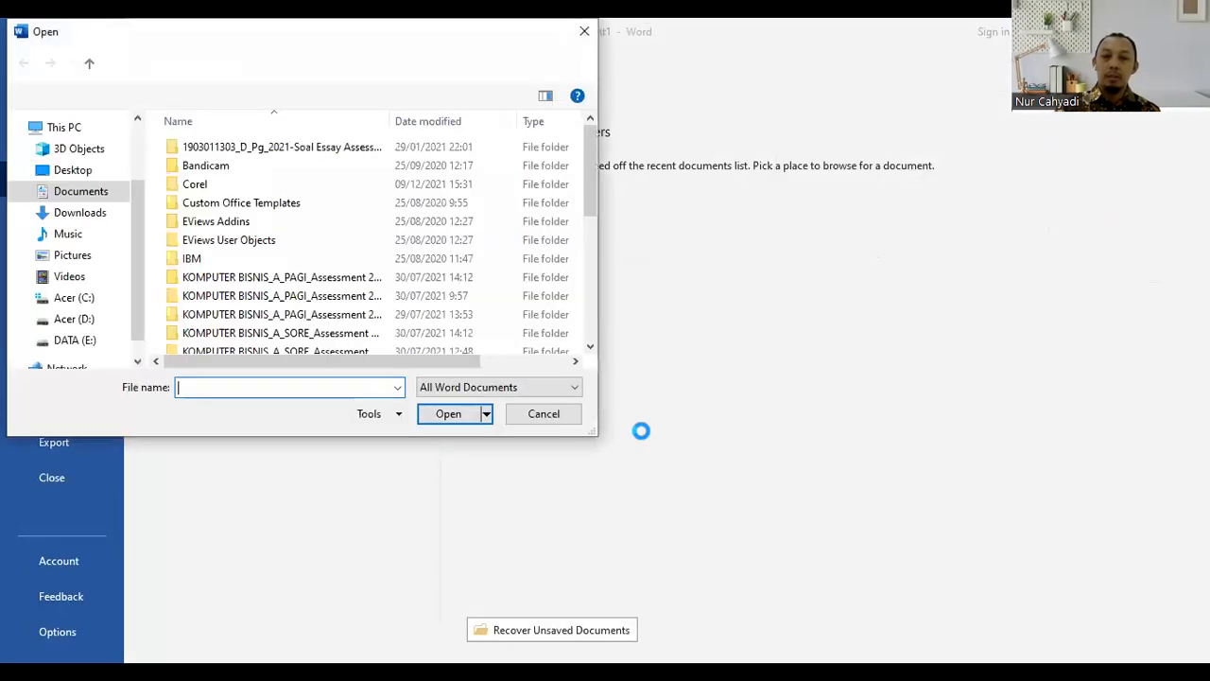
{"action": "left_click", "coordinate": [552, 415]}
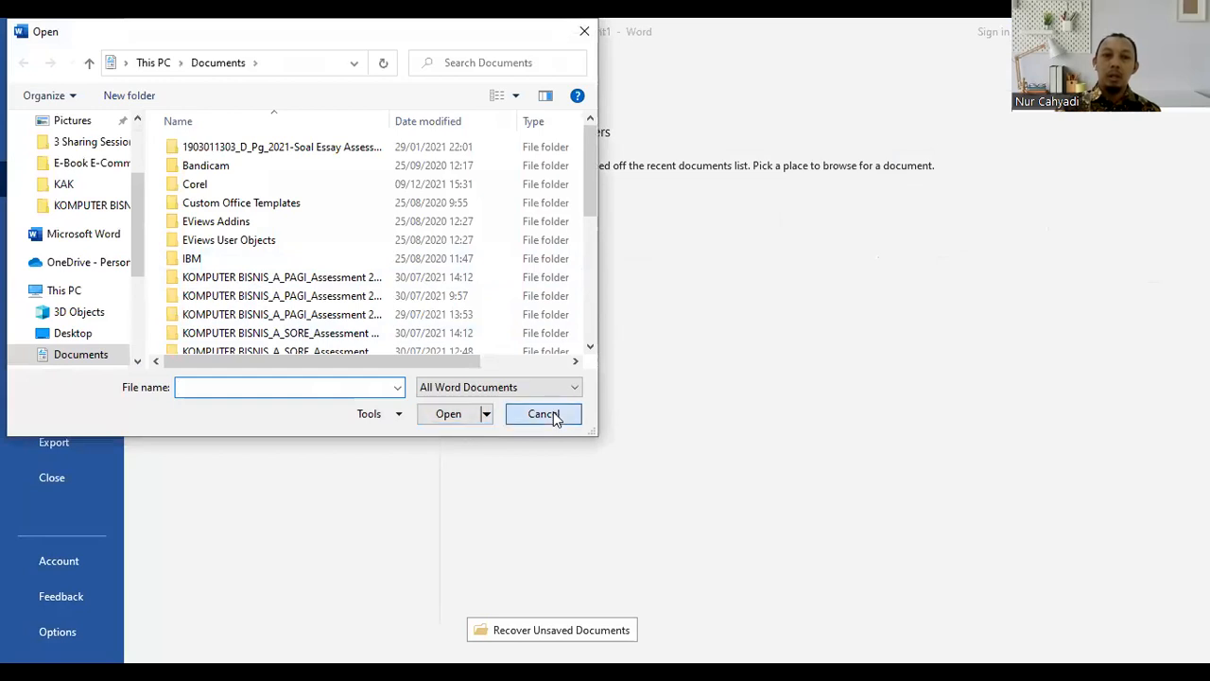
{"action": "left_click", "coordinate": [25, 71]}
Select the heading line "Mengetik Dan Melakukan Format Dokumen", view the Open page and return to the document.
{"action": "left_click", "coordinate": [430, 288]}
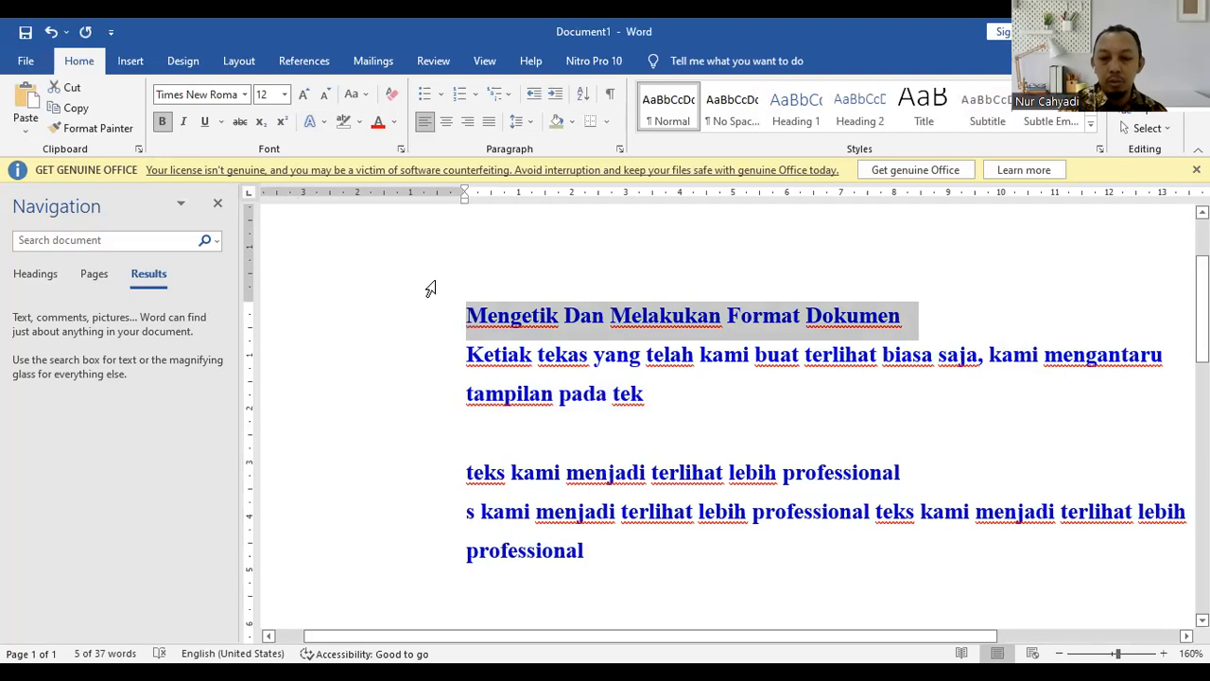
{"action": "key", "text": "ctrl+o"}
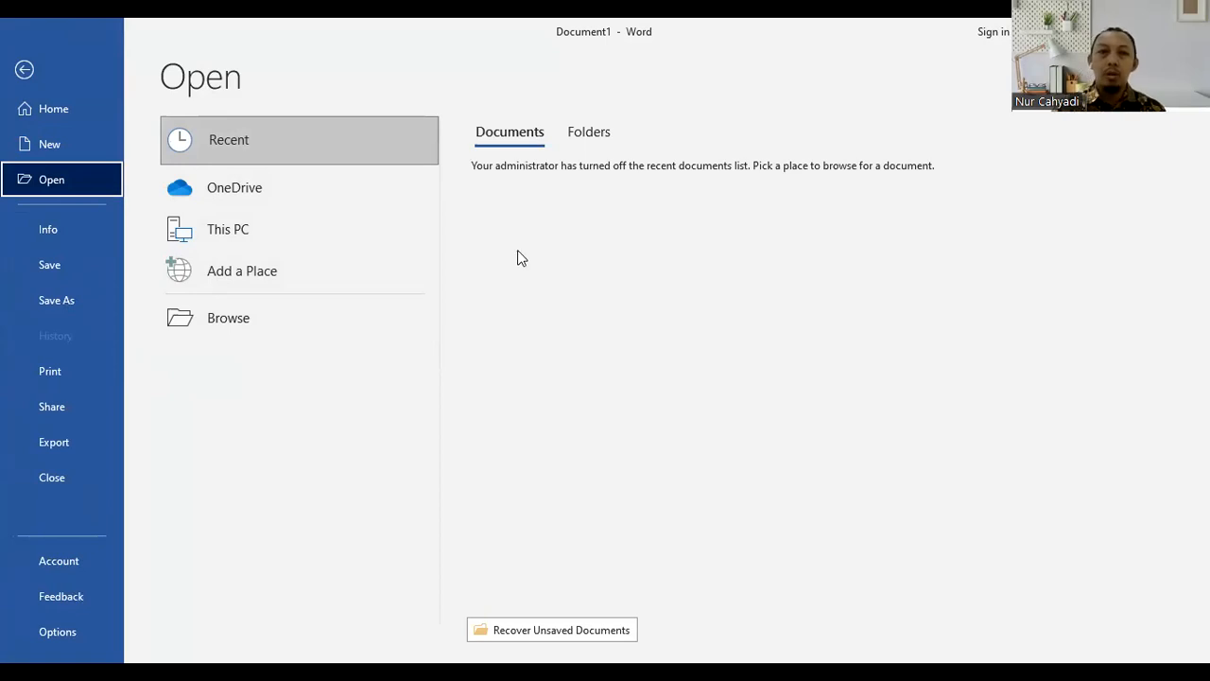
{"action": "left_click", "coordinate": [26, 71]}
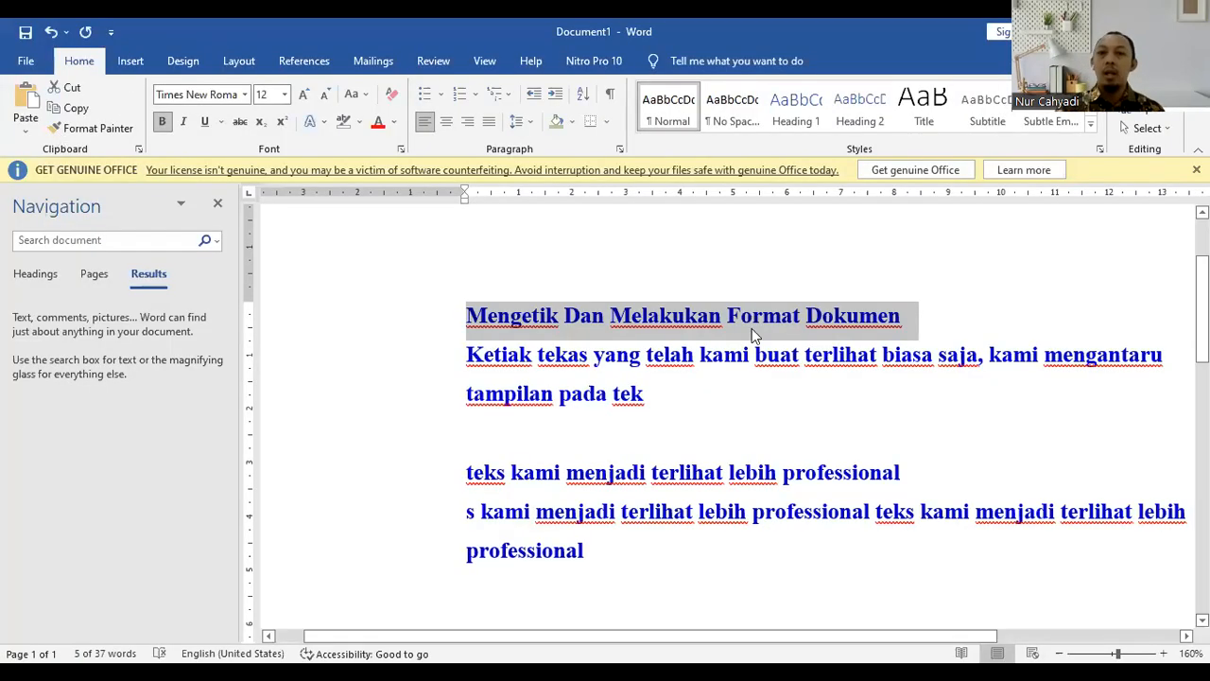
Close the Navigation pane and zoom the document out to 150%.
{"action": "left_click", "coordinate": [218, 204]}
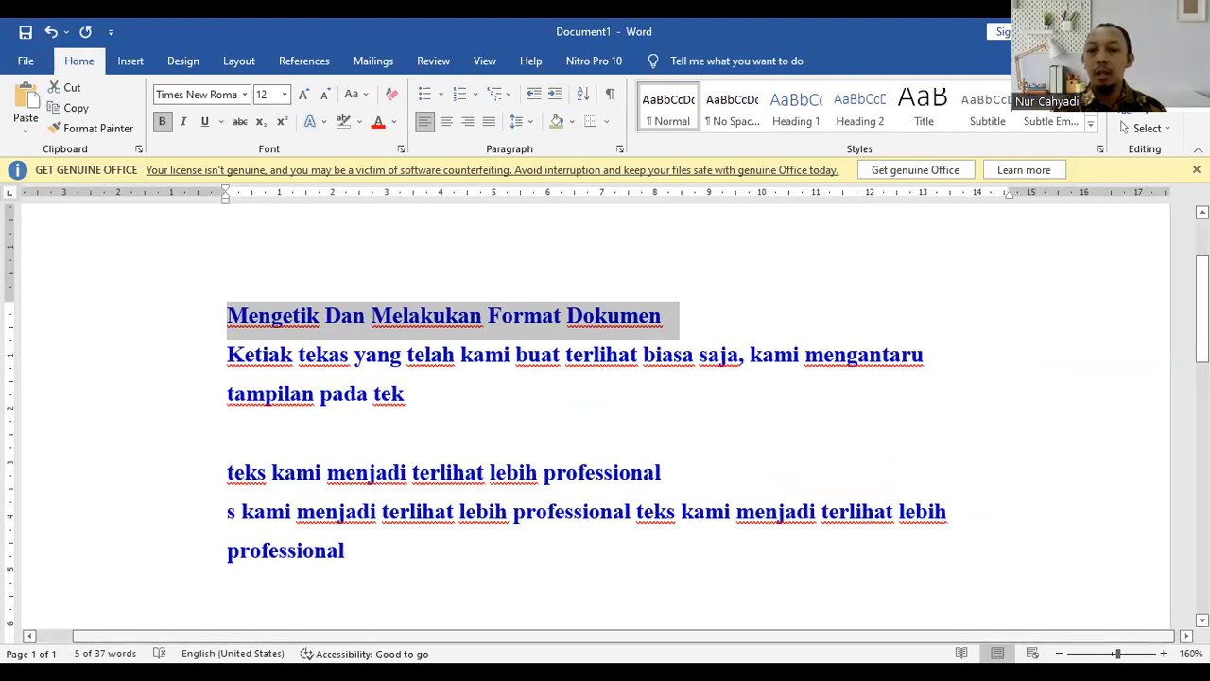
{"action": "scroll", "coordinate": [605, 416], "scroll_direction": "down", "scroll_amount": 1, "text": "ctrl"}
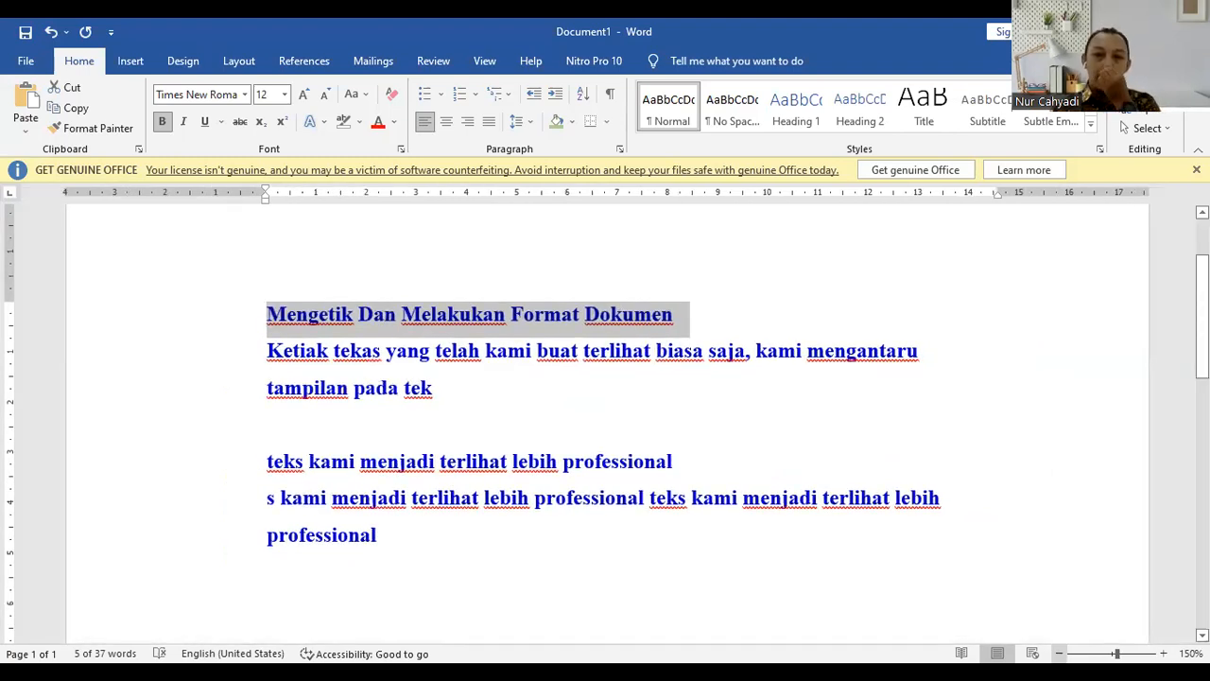